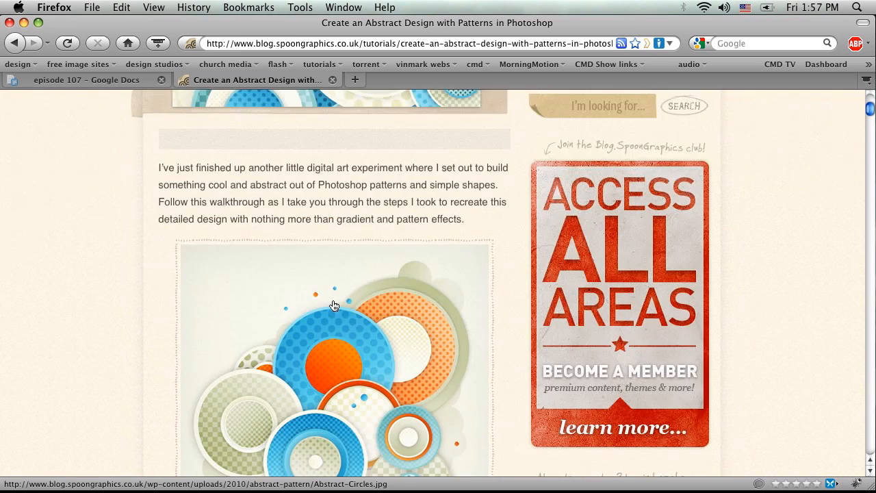
{"action": "scroll", "coordinate": [213, 292], "scroll_direction": "down", "scroll_amount": 2}
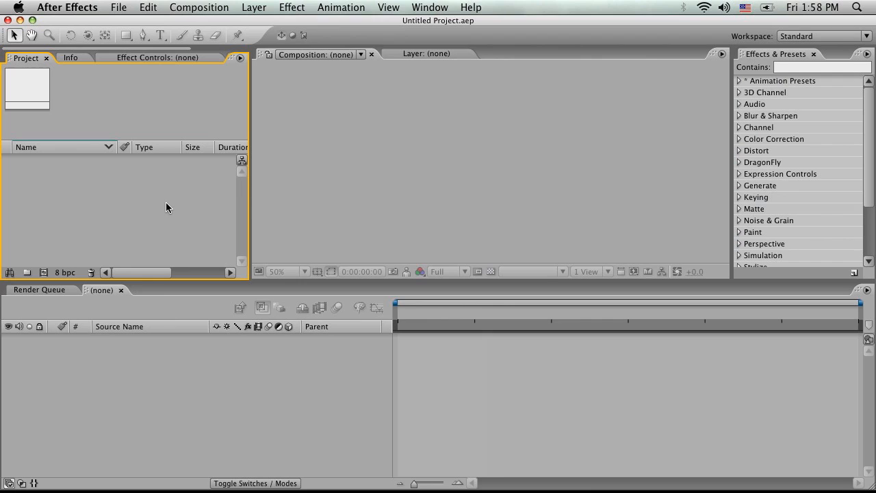
Create a new composition with a width of 640 and a height of 360 pixels.
{"action": "left_click", "coordinate": [194, 8]}
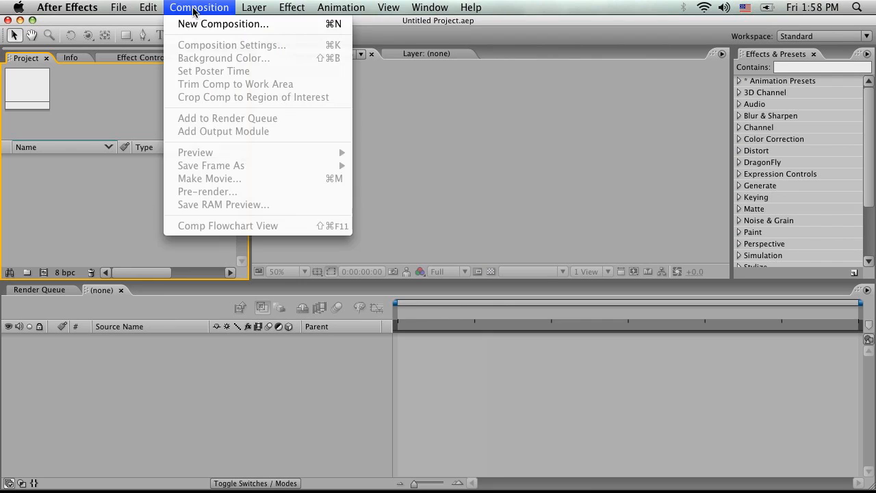
{"action": "left_click", "coordinate": [201, 26]}
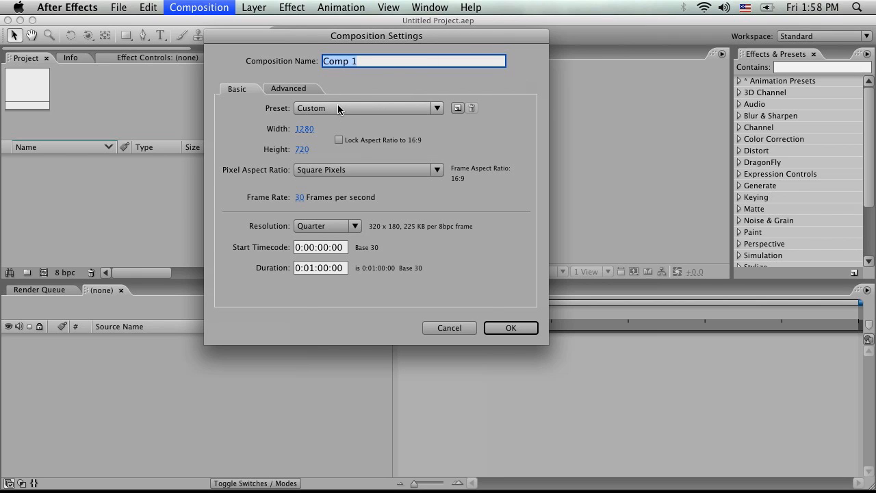
{"action": "left_click", "coordinate": [365, 104]}
{"action": "left_click", "coordinate": [255, 109]}
{"action": "left_click", "coordinate": [304, 129]}
{"action": "type", "text": "640"}
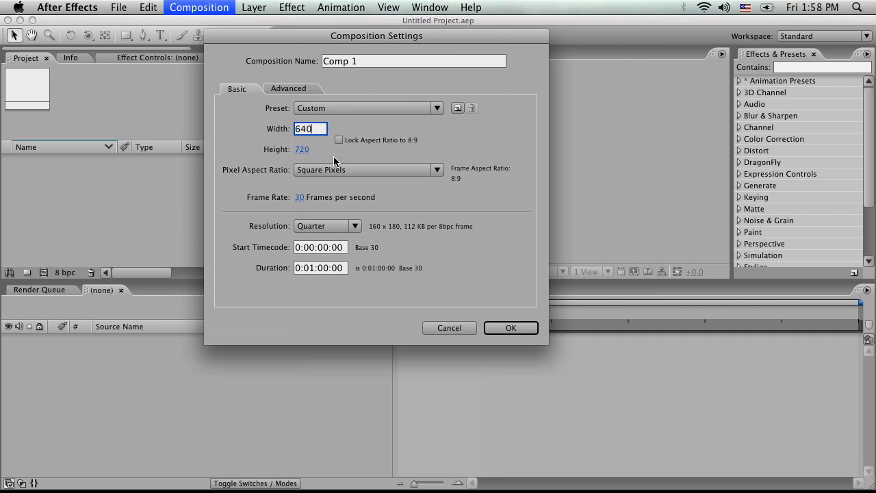
{"action": "left_click", "coordinate": [304, 150]}
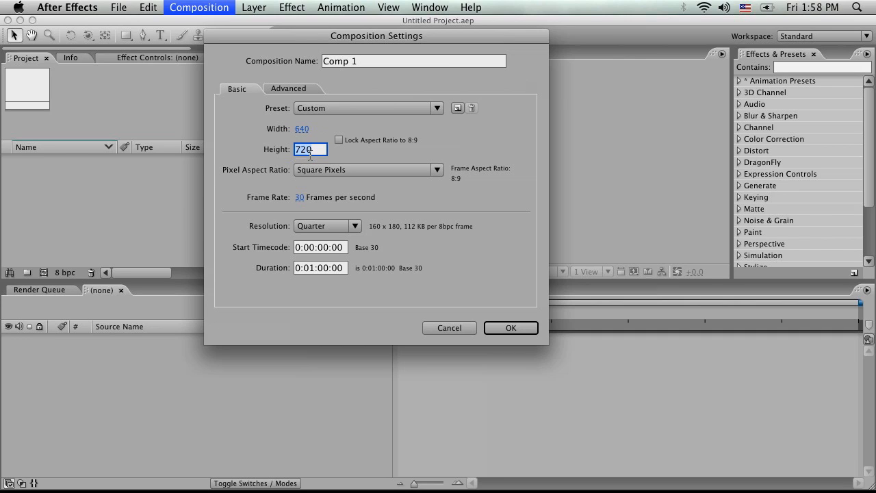
{"action": "type", "text": "360"}
{"action": "left_click", "coordinate": [360, 158]}
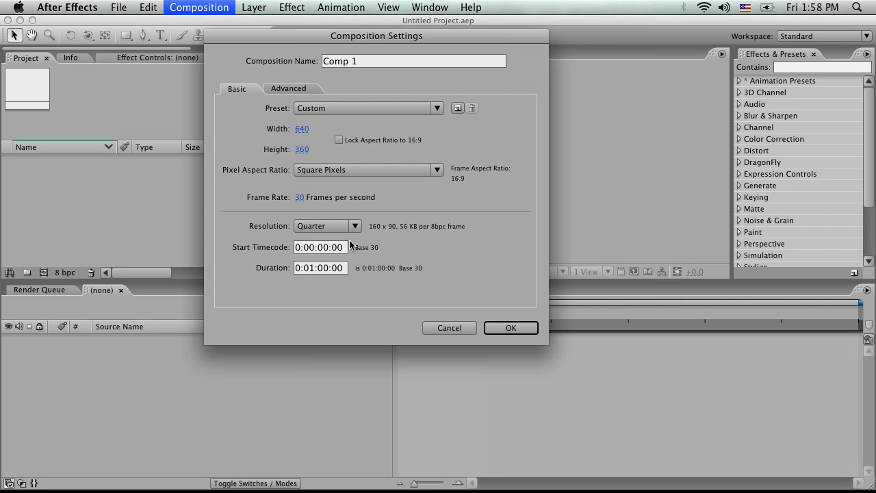
{"action": "left_click", "coordinate": [511, 328]}
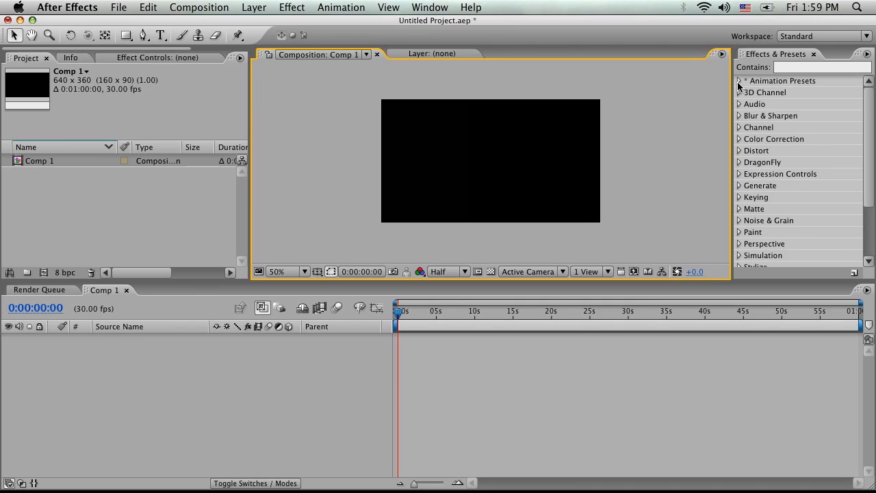
Apply the Circle Checkerboard_cs3 user preset to the empty composition, widening the presets area enough to read its name.
{"action": "left_click", "coordinate": [739, 81]}
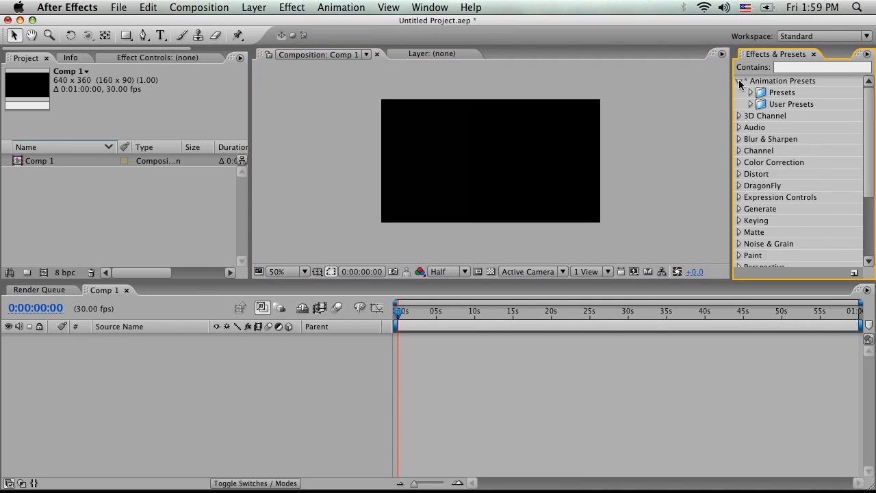
{"action": "left_click", "coordinate": [751, 105]}
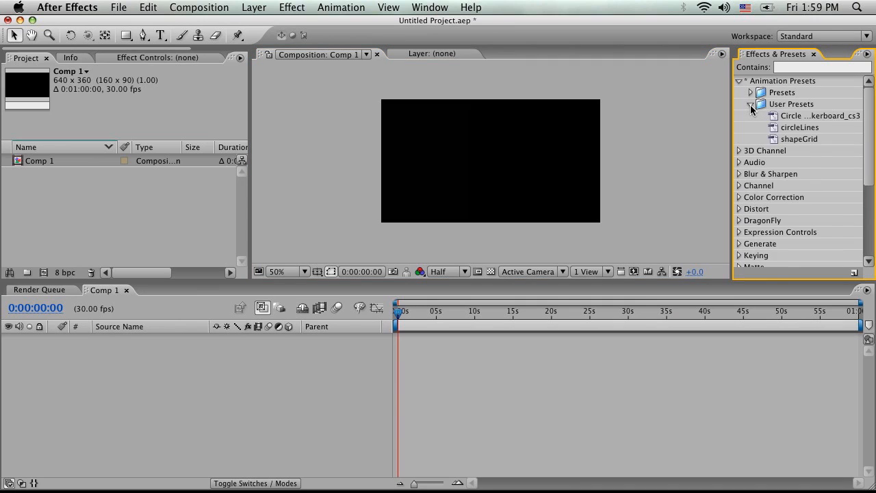
{"action": "left_click", "coordinate": [798, 118]}
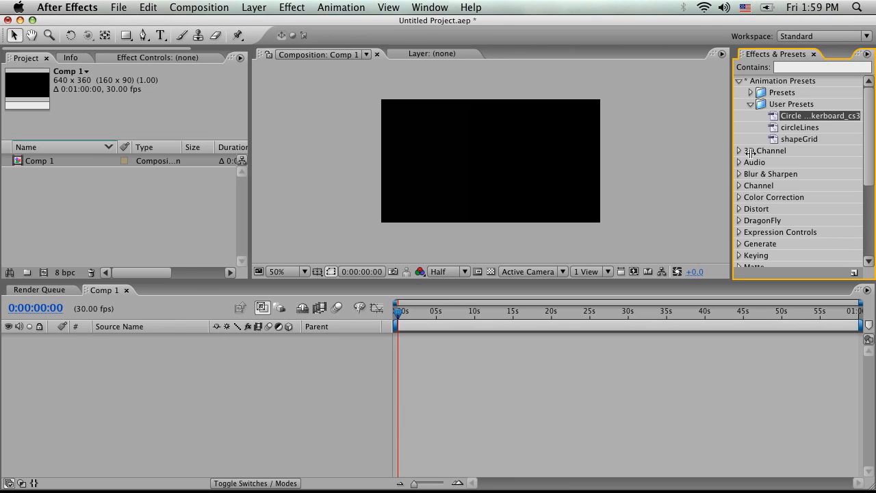
{"action": "left_click_drag", "start_coordinate": [733, 139], "coordinate": [716, 133]}
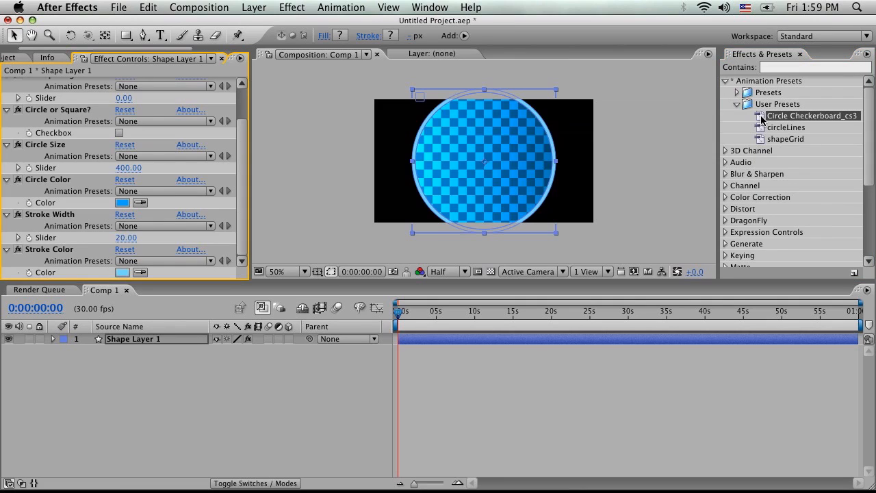
{"action": "left_click", "coordinate": [624, 152]}
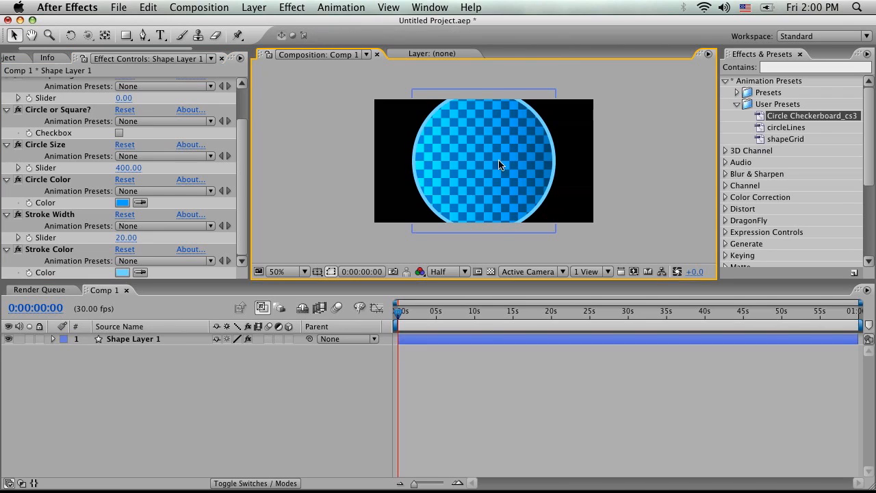
Scale the checkerboard circle layer down proportionally so it fits inside the composition frame.
{"action": "left_click", "coordinate": [498, 159]}
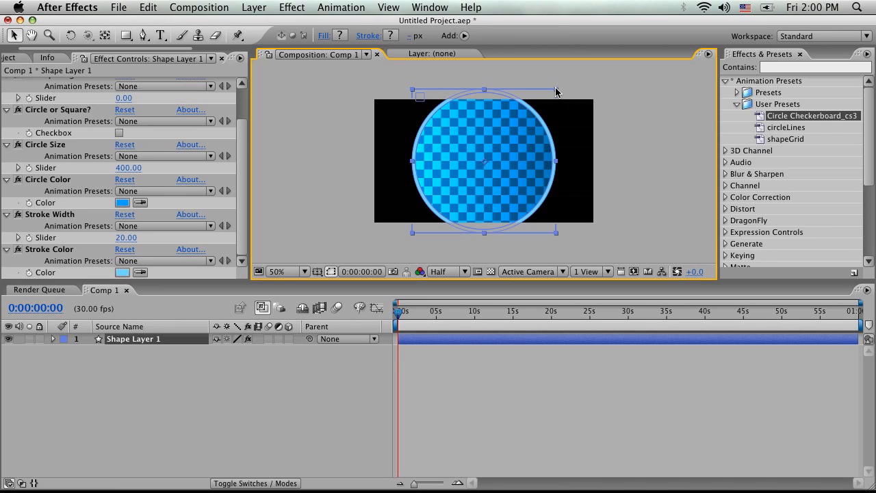
{"action": "left_click_drag", "start_coordinate": [556, 91], "coordinate": [535, 107]}
{"action": "scroll", "coordinate": [539, 200], "scroll_direction": "up", "scroll_amount": 1}
{"action": "scroll", "coordinate": [537, 200], "scroll_direction": "down", "scroll_amount": 1}
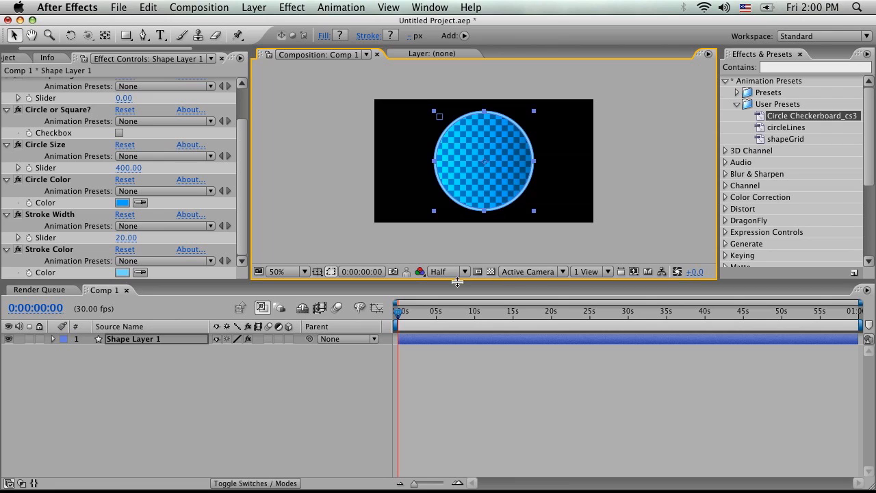
{"action": "left_click", "coordinate": [335, 173]}
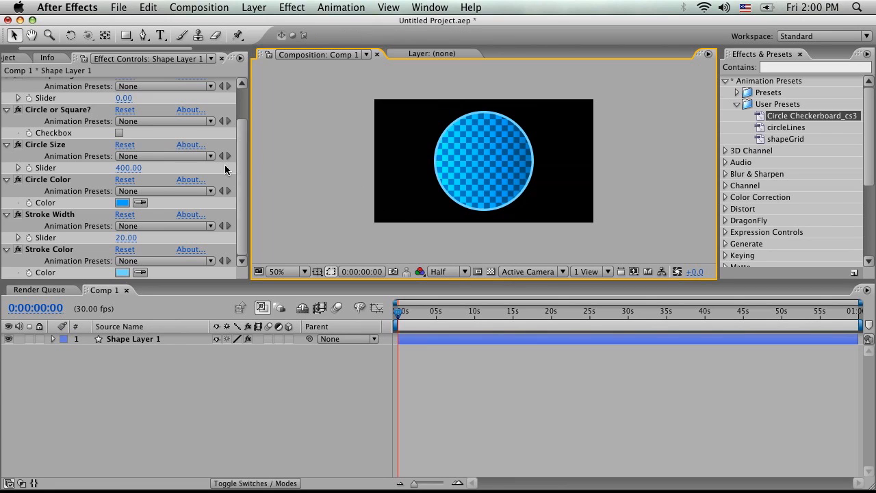
Enlarge the effect controls area to show every effect, and set the circle's Grid Size to 61.
{"action": "scroll", "coordinate": [238, 169], "scroll_direction": "up", "scroll_amount": 3}
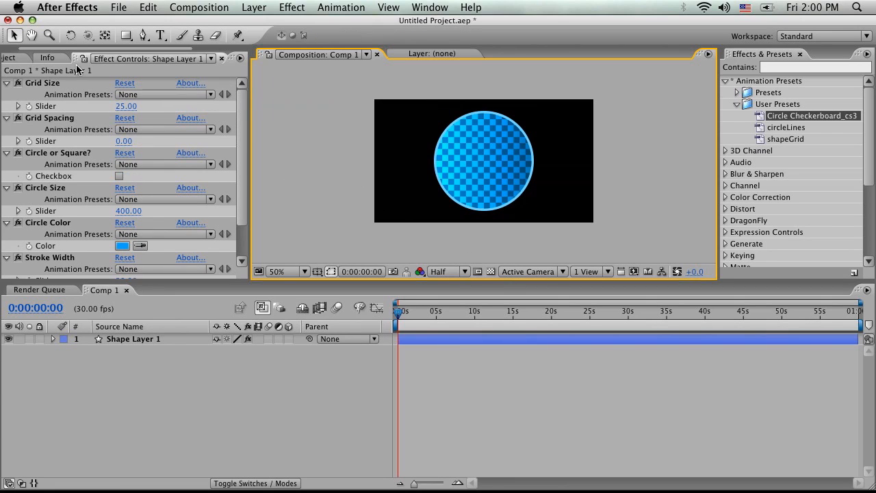
{"action": "left_click_drag", "start_coordinate": [159, 287], "coordinate": [158, 341]}
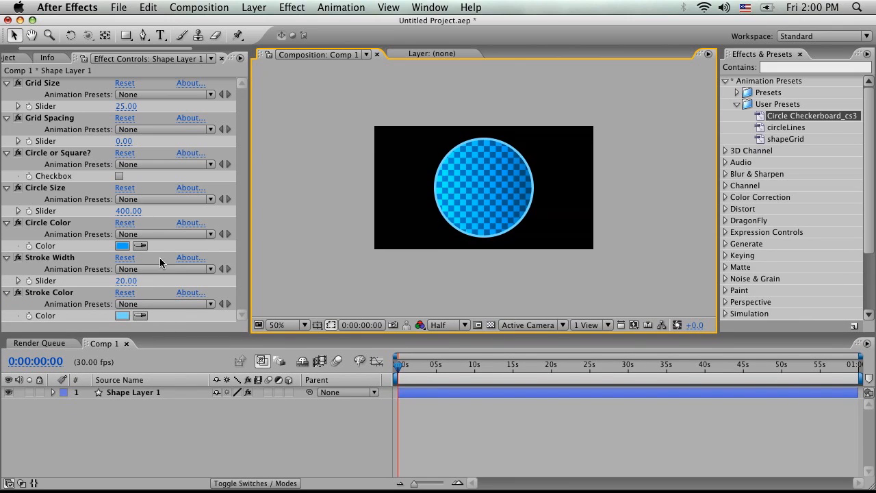
{"action": "left_click", "coordinate": [132, 106]}
{"action": "left_click_drag", "start_coordinate": [131, 106], "coordinate": [158, 109]}
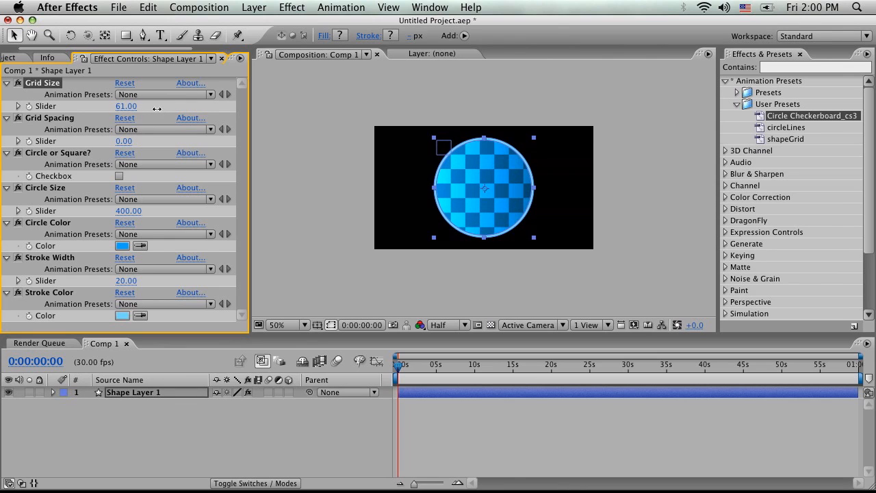
Try a different Grid Spacing on the circle's pattern, and set it back to 0.
{"action": "mouse_move", "coordinate": [125, 142]}
{"action": "left_mouse_down"}
{"action": "mouse_move", "coordinate": [138, 144]}
{"action": "mouse_move", "coordinate": [128, 143]}
{"action": "left_mouse_up"}
{"action": "left_click", "coordinate": [127, 143]}
{"action": "type", "text": "0"}
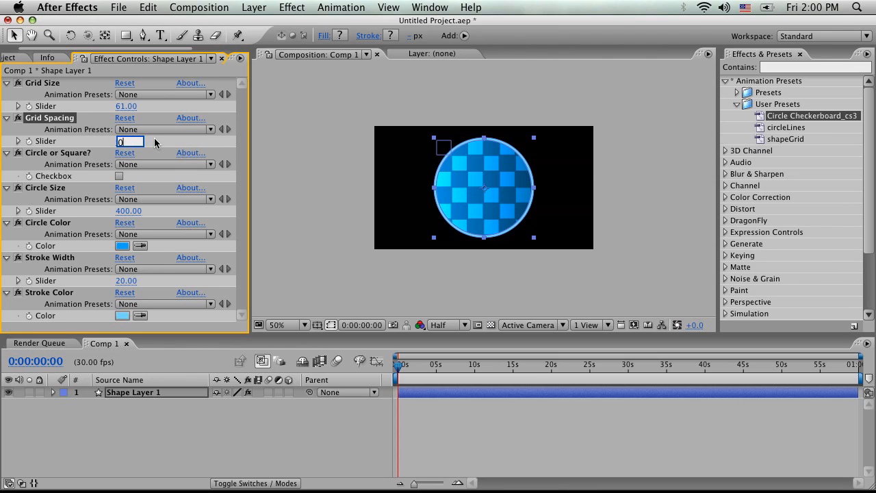
{"action": "key", "text": "Return"}
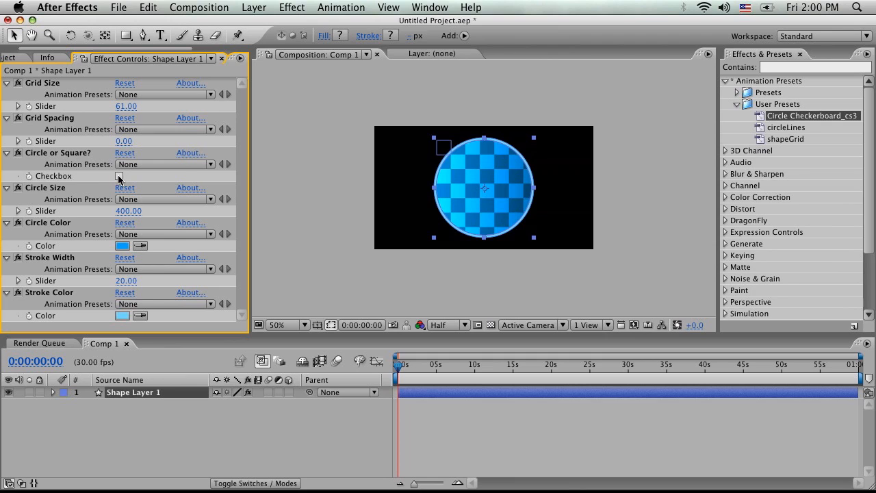
Switch the grid pattern to circles, with Grid Spacing 27 and Grid Size 20.
{"action": "left_click", "coordinate": [120, 177]}
{"action": "left_click_drag", "start_coordinate": [126, 141], "coordinate": [144, 142]}
{"action": "left_click_drag", "start_coordinate": [126, 107], "coordinate": [103, 112]}
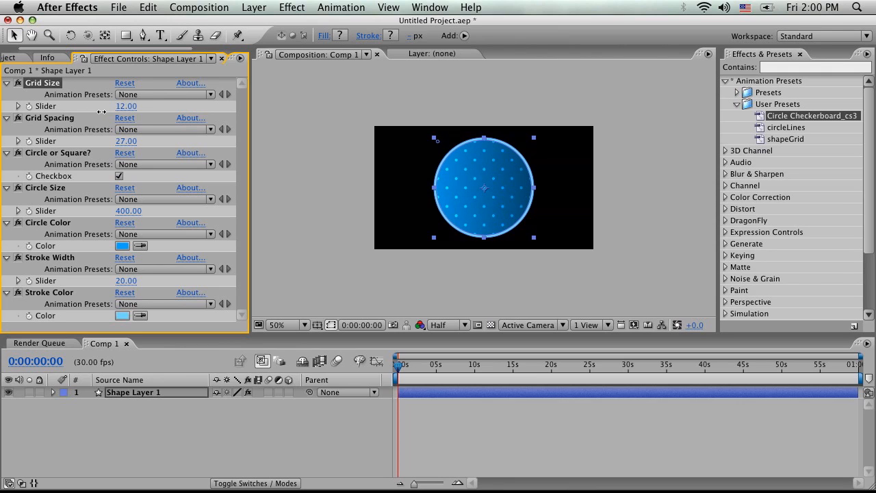
{"action": "left_click", "coordinate": [125, 106]}
{"action": "type", "text": "20"}
{"action": "key", "text": "Return"}
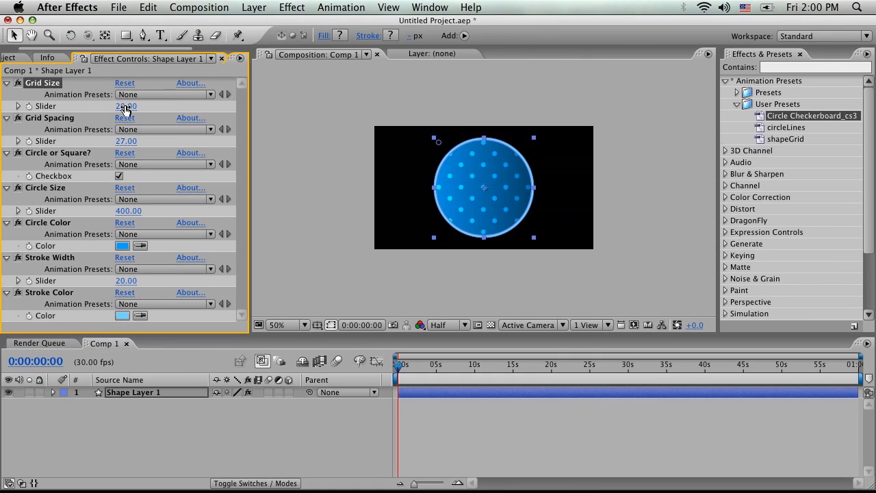
Switch the grid pattern back to squares and set its Grid Spacing to 0.
{"action": "left_click", "coordinate": [120, 176]}
{"action": "left_click", "coordinate": [126, 141]}
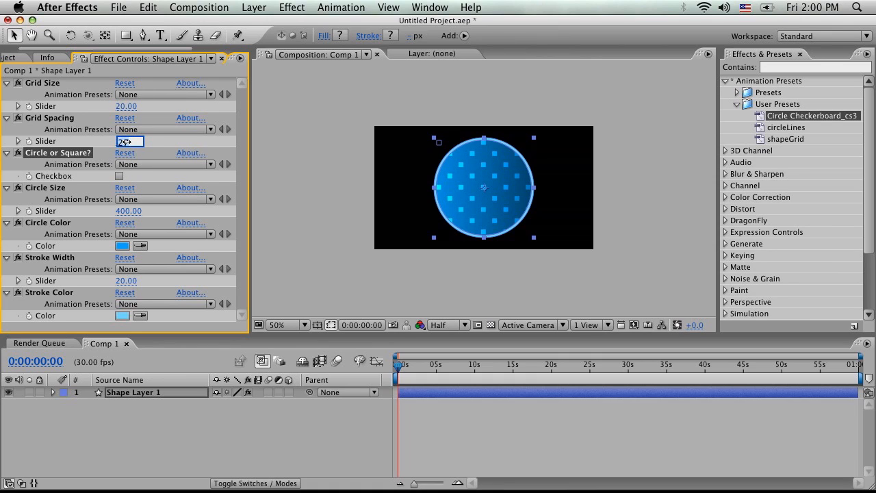
{"action": "type", "text": "0"}
{"action": "key", "text": "Return"}
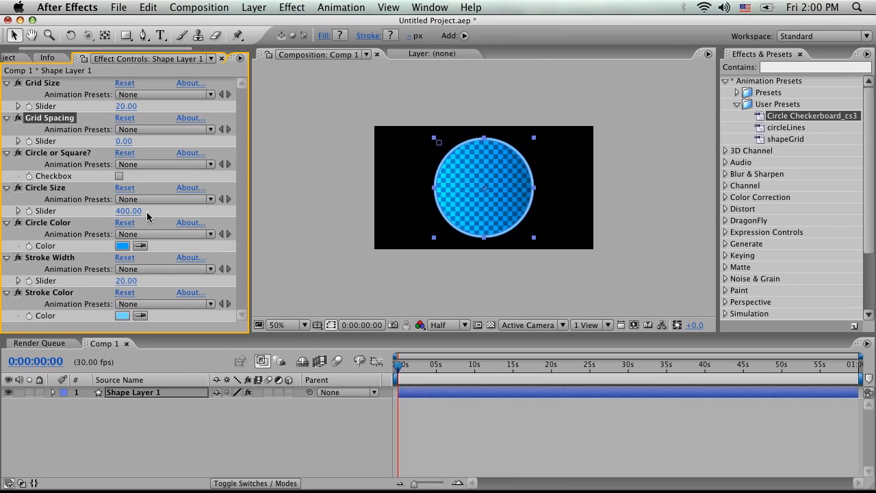
Reduce the Circle Size to 361 and change the Circle Color to bright red.
{"action": "mouse_move", "coordinate": [120, 217]}
{"action": "left_mouse_down"}
{"action": "mouse_move", "coordinate": [285, 212]}
{"action": "mouse_move", "coordinate": [125, 211]}
{"action": "left_mouse_up"}
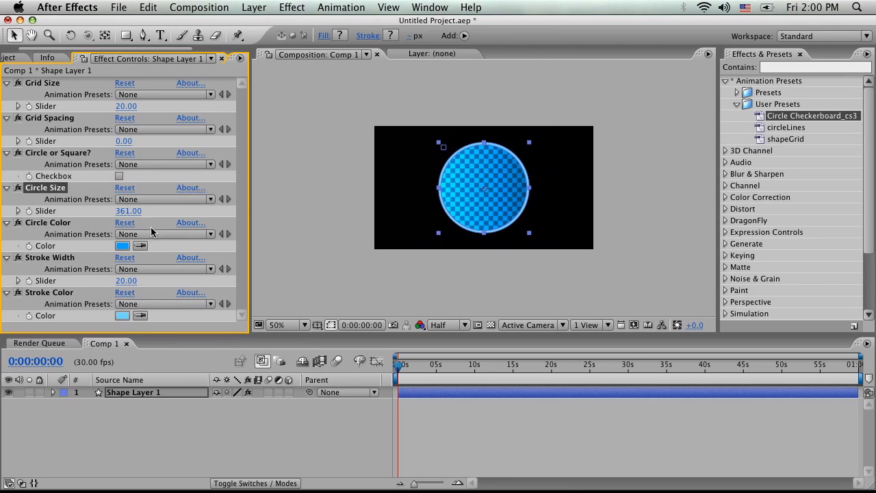
{"action": "left_click", "coordinate": [129, 246]}
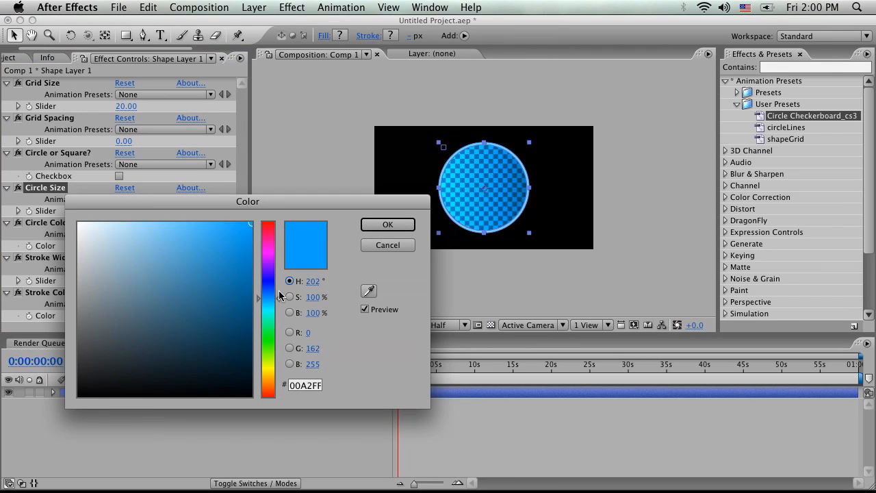
{"action": "left_click_drag", "start_coordinate": [267, 295], "coordinate": [274, 225]}
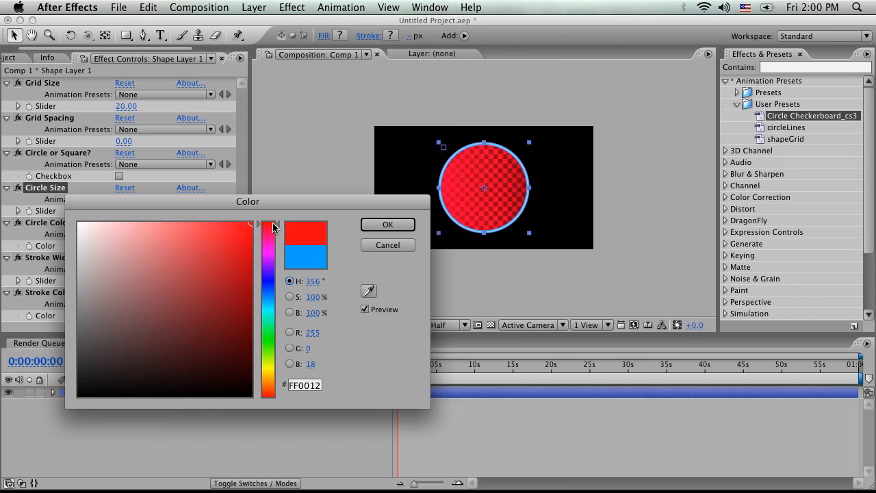
{"action": "left_click", "coordinate": [370, 225]}
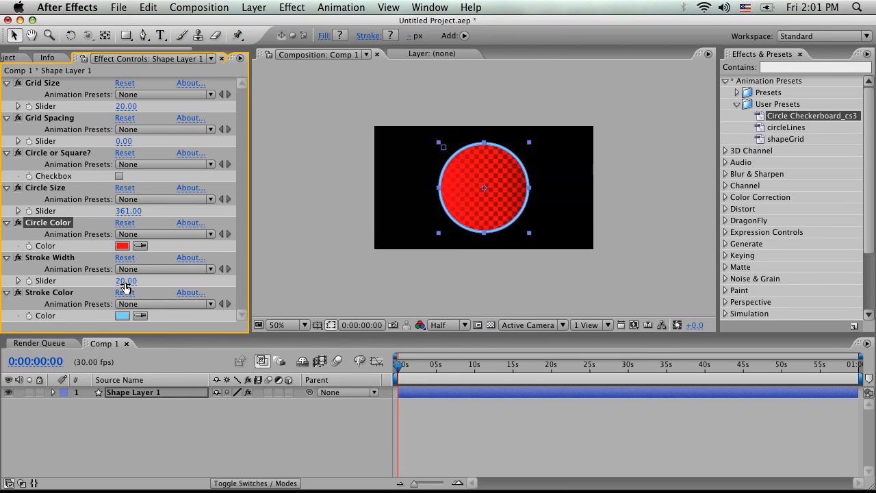
Set the circle's Stroke Width to 26 and its Stroke Color to a pale orange.
{"action": "mouse_move", "coordinate": [126, 281]}
{"action": "left_mouse_down"}
{"action": "mouse_move", "coordinate": [190, 286]}
{"action": "mouse_move", "coordinate": [125, 283]}
{"action": "mouse_move", "coordinate": [146, 284]}
{"action": "left_mouse_up"}
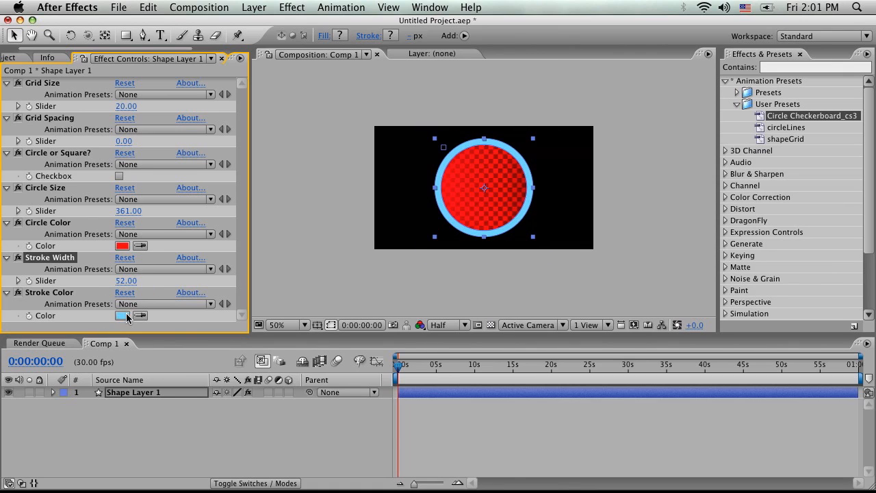
{"action": "left_click", "coordinate": [122, 315]}
{"action": "mouse_move", "coordinate": [149, 276]}
{"action": "left_mouse_down"}
{"action": "mouse_move", "coordinate": [225, 366]}
{"action": "mouse_move", "coordinate": [182, 309]}
{"action": "mouse_move", "coordinate": [90, 221]}
{"action": "mouse_move", "coordinate": [54, 222]}
{"action": "left_mouse_up"}
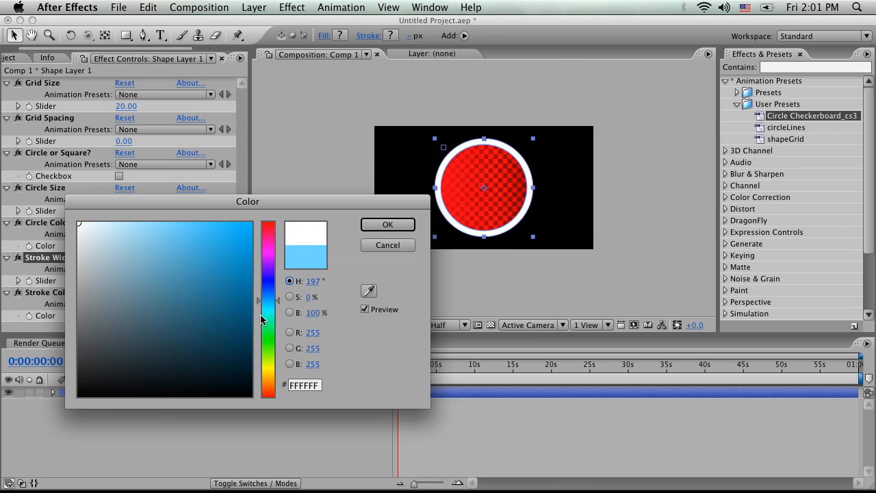
{"action": "left_click", "coordinate": [269, 385]}
{"action": "left_click", "coordinate": [242, 332]}
{"action": "left_click_drag", "start_coordinate": [242, 316], "coordinate": [243, 231]}
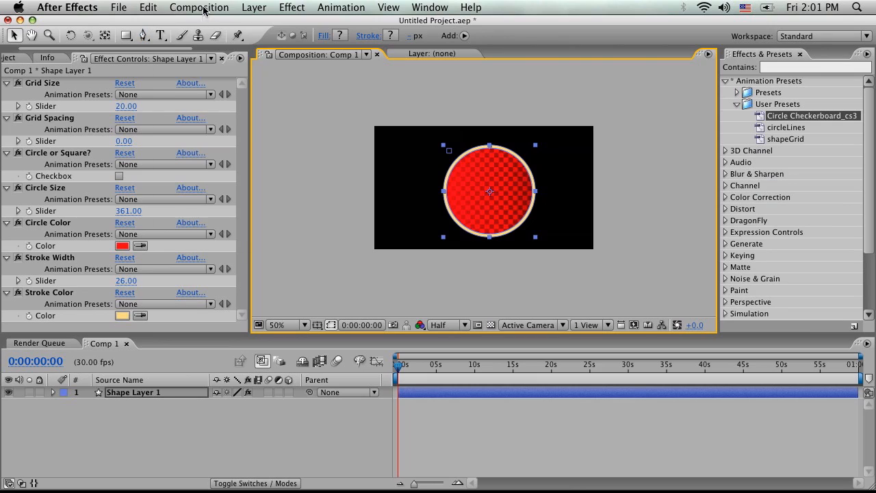
Create another new composition named Shape Master, keeping the remaining composition settings.
{"action": "left_click", "coordinate": [203, 9]}
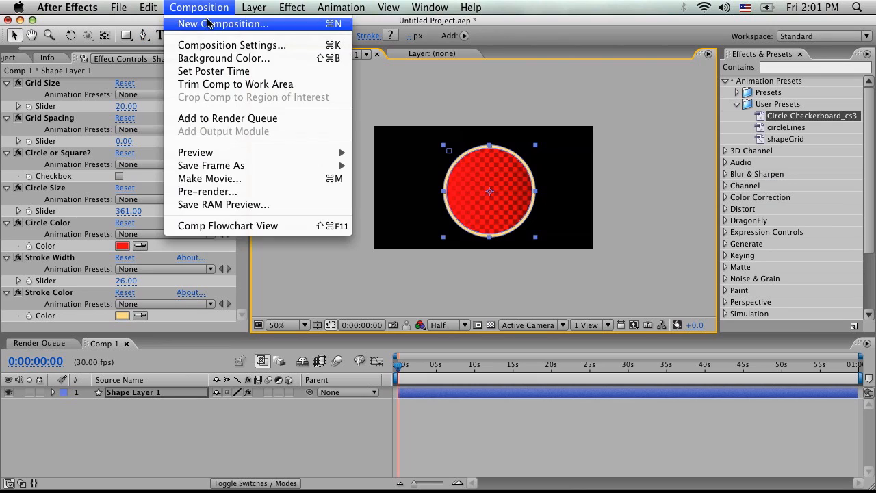
{"action": "left_click", "coordinate": [211, 23]}
{"action": "key", "text": "BackSpace"}
{"action": "type", "text": "Shape"}
{"action": "type", "text": "Master"}
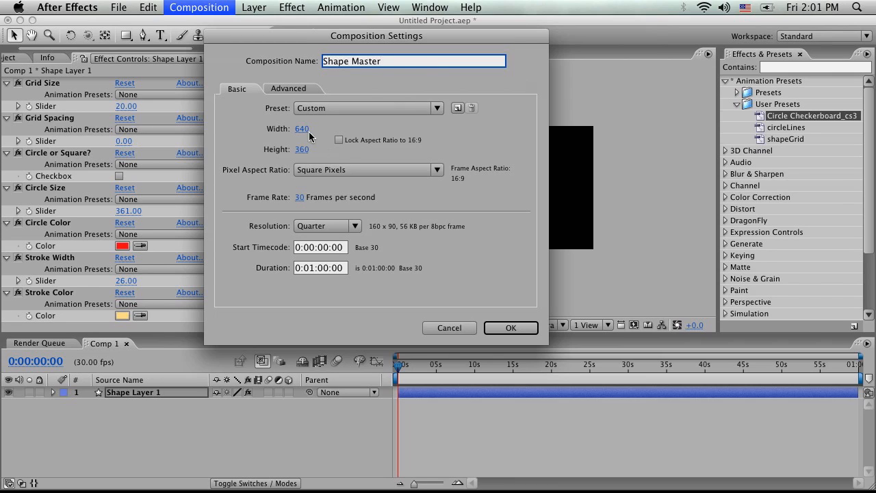
{"action": "left_click", "coordinate": [519, 331]}
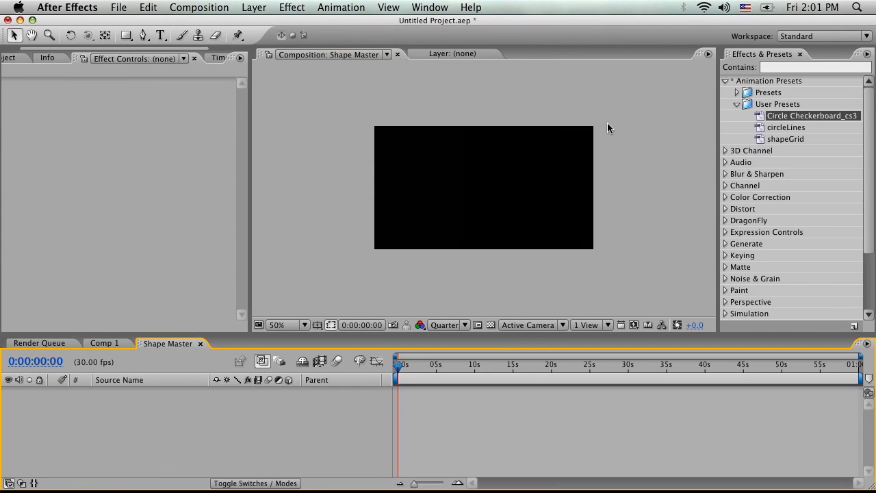
Create a new empty shape layer in the Shape Master composition.
{"action": "left_click", "coordinate": [254, 6]}
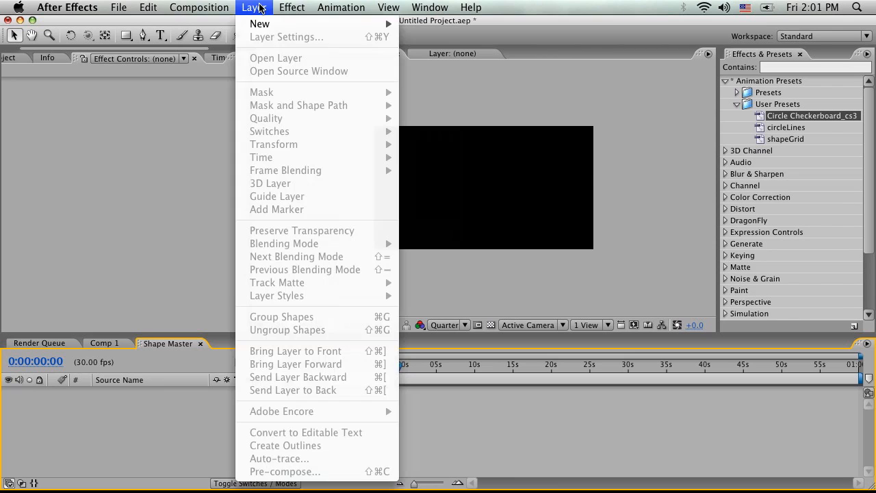
{"action": "mouse_move", "coordinate": [273, 25]}
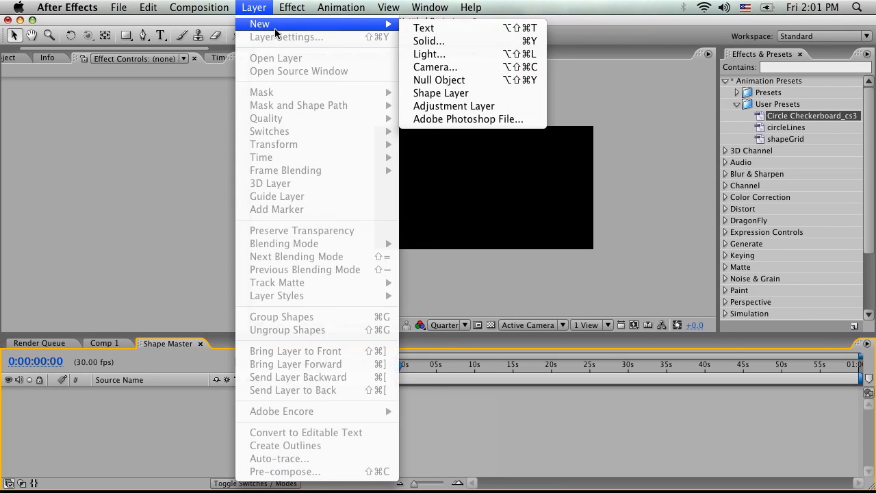
{"action": "left_click", "coordinate": [459, 94]}
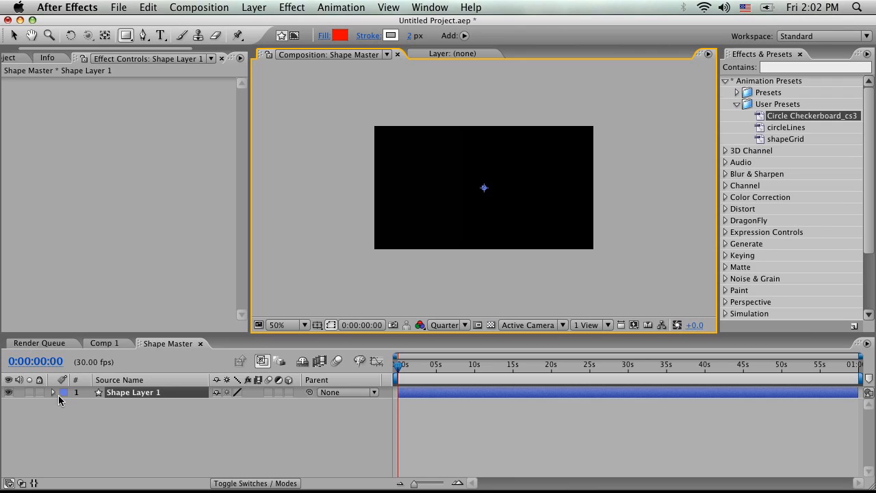
Add a Rectangle path and a Fill to the shape layer's contents.
{"action": "left_click", "coordinate": [53, 392]}
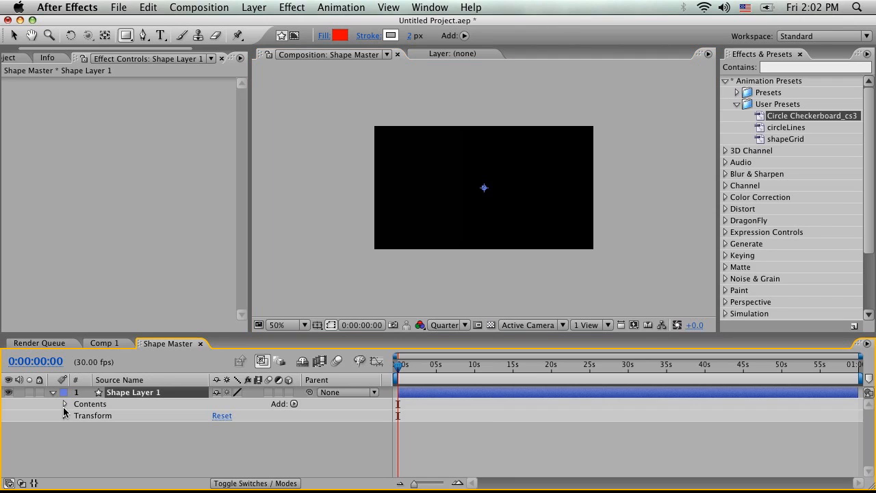
{"action": "left_click", "coordinate": [64, 405]}
{"action": "left_click", "coordinate": [92, 408]}
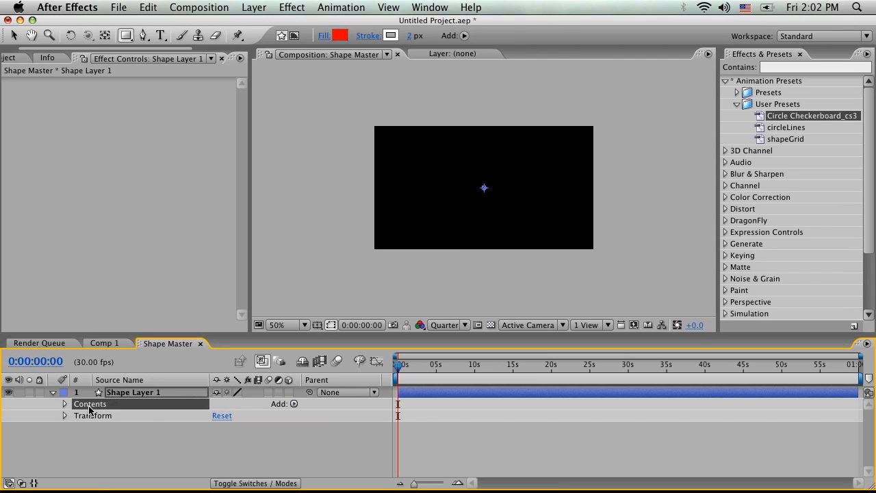
{"action": "left_click", "coordinate": [294, 405]}
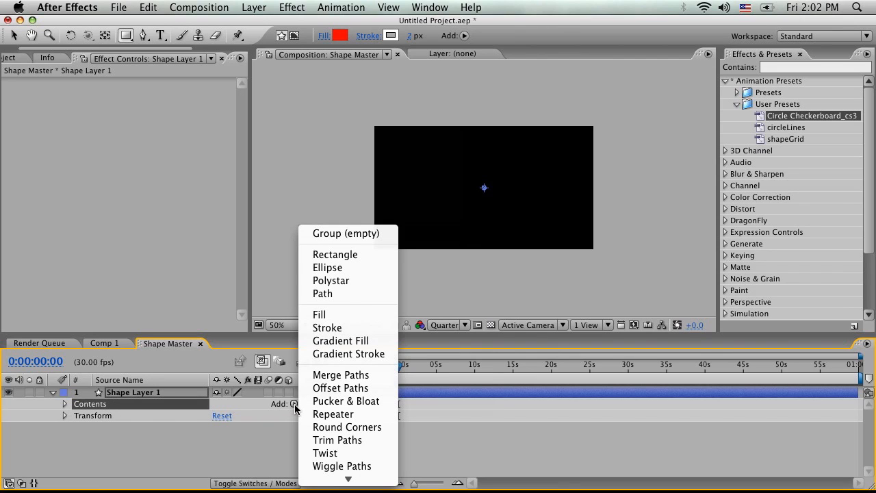
{"action": "left_click", "coordinate": [344, 255]}
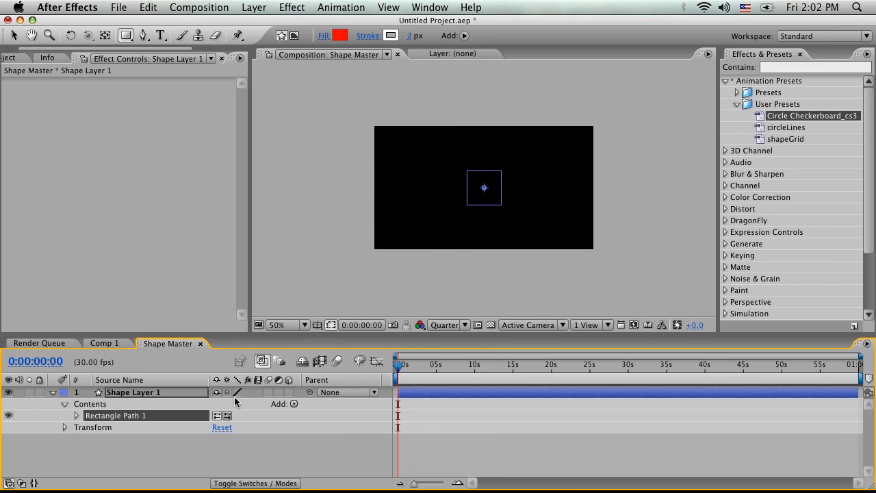
{"action": "left_click", "coordinate": [294, 405]}
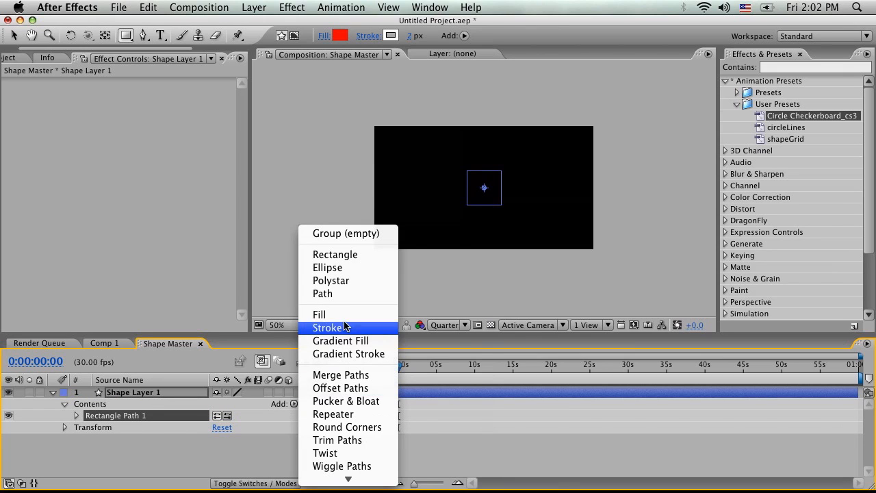
{"action": "left_click", "coordinate": [344, 315]}
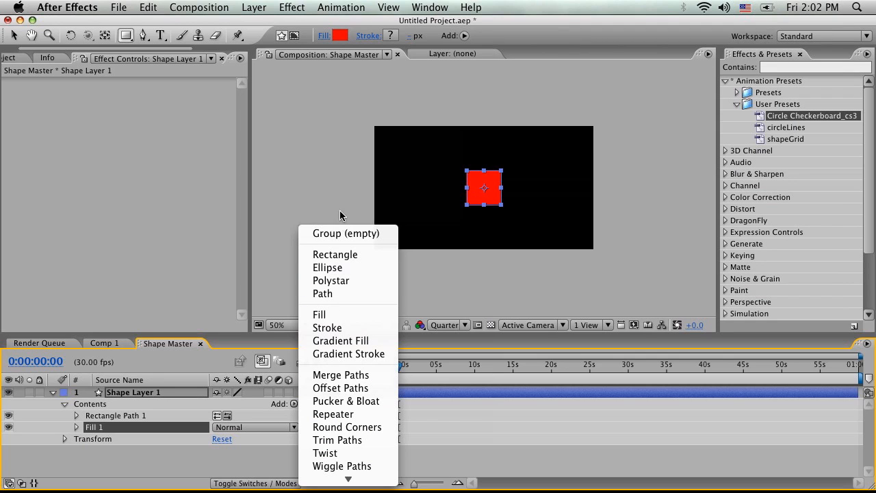
Add an empty group at the top of the shape layer's contents and rename it Grid.
{"action": "left_click", "coordinate": [346, 233]}
{"action": "left_click_drag", "start_coordinate": [106, 427], "coordinate": [108, 411]}
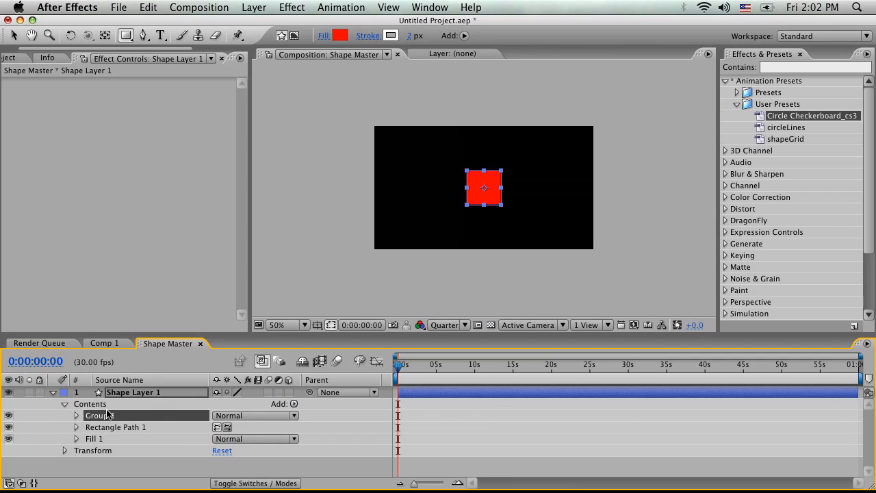
{"action": "key", "text": "Return"}
{"action": "key", "text": "BackSpace"}
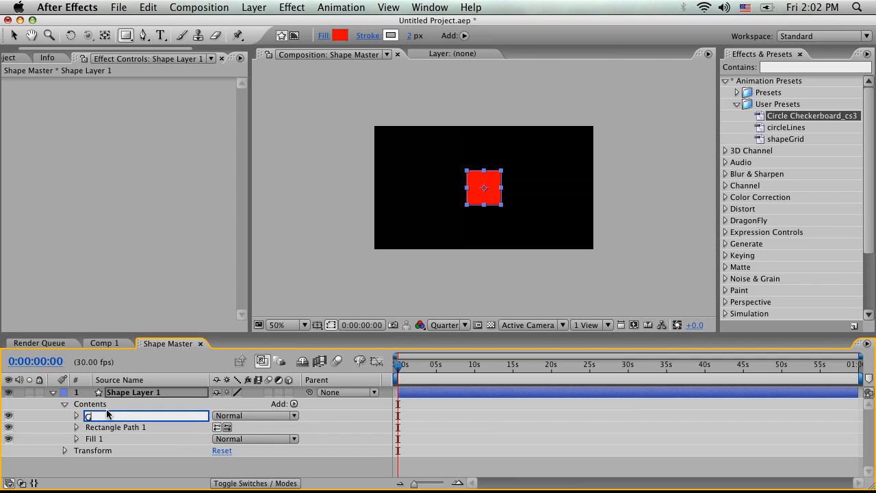
{"action": "type", "text": "Grid"}
{"action": "left_click", "coordinate": [107, 461]}
Move the rectangle path and its fill together into the Grid group.
{"action": "left_click", "coordinate": [104, 428]}
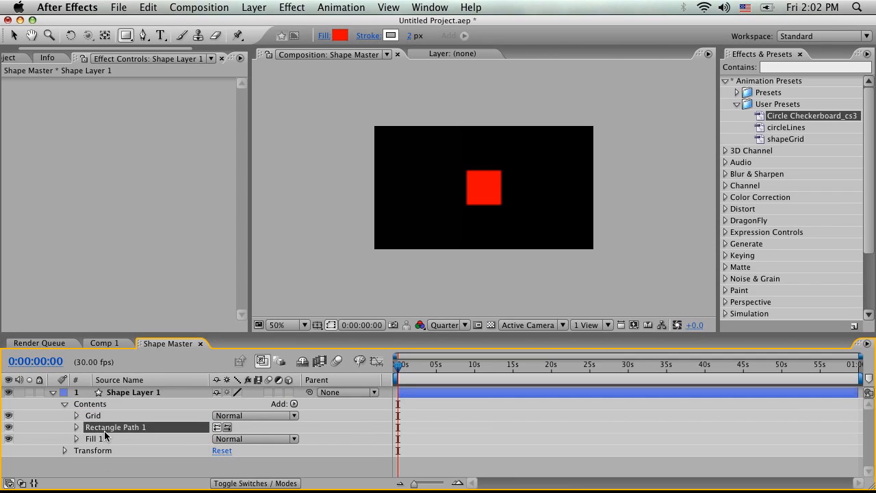
{"action": "left_click", "coordinate": [96, 441], "text": "shift"}
{"action": "left_click_drag", "start_coordinate": [96, 441], "coordinate": [81, 422]}
{"action": "left_click", "coordinate": [78, 416]}
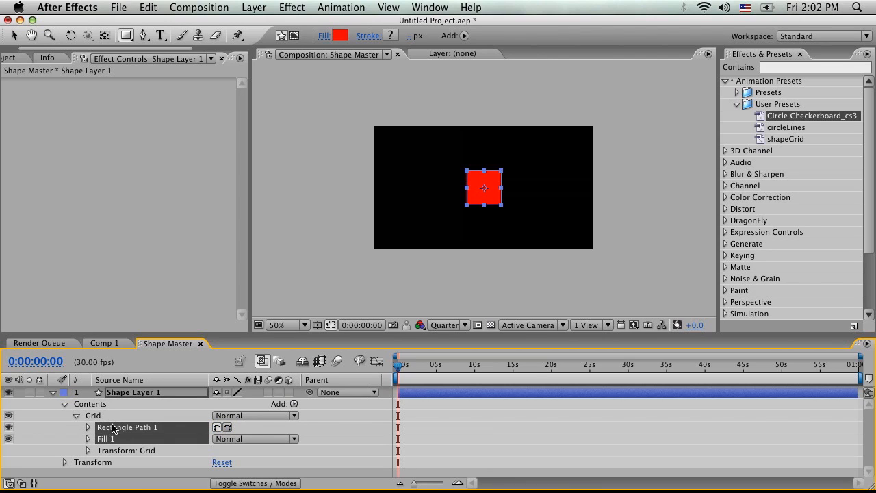
{"action": "left_click", "coordinate": [103, 452]}
{"action": "left_click", "coordinate": [115, 429]}
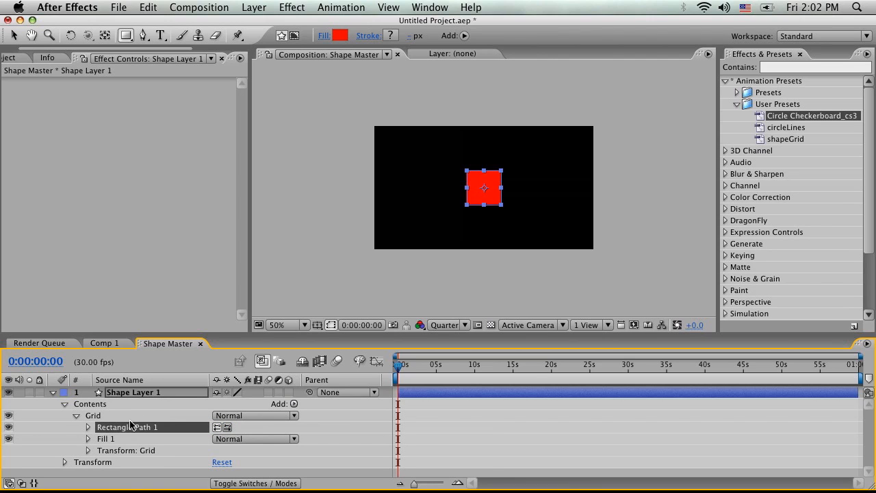
{"action": "left_click", "coordinate": [104, 440]}
Apply a Slider Control expression effect to the shape layer, rename it Grid Size and set its slider to 40.
{"action": "left_click", "coordinate": [114, 135]}
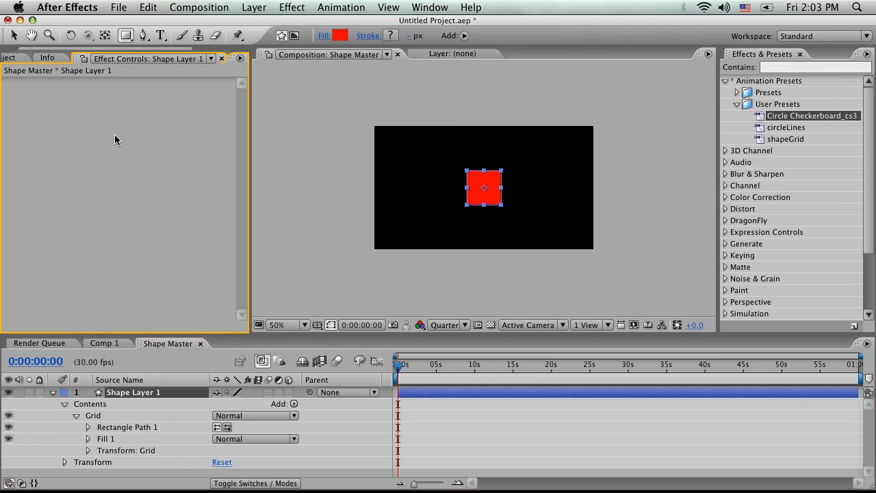
{"action": "left_click", "coordinate": [293, 7]}
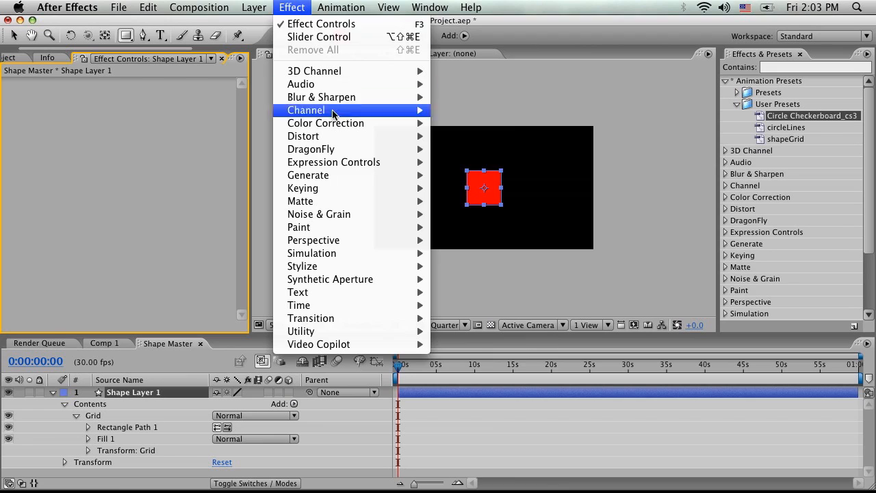
{"action": "mouse_move", "coordinate": [340, 162]}
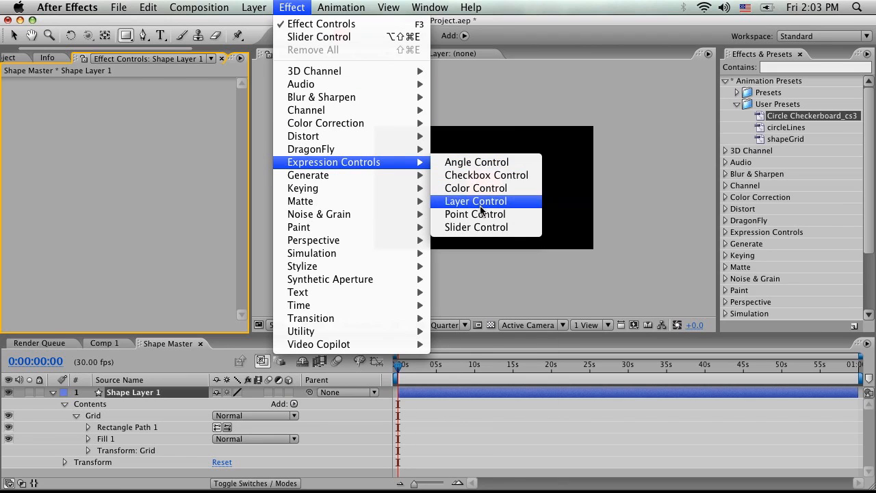
{"action": "left_click", "coordinate": [482, 228]}
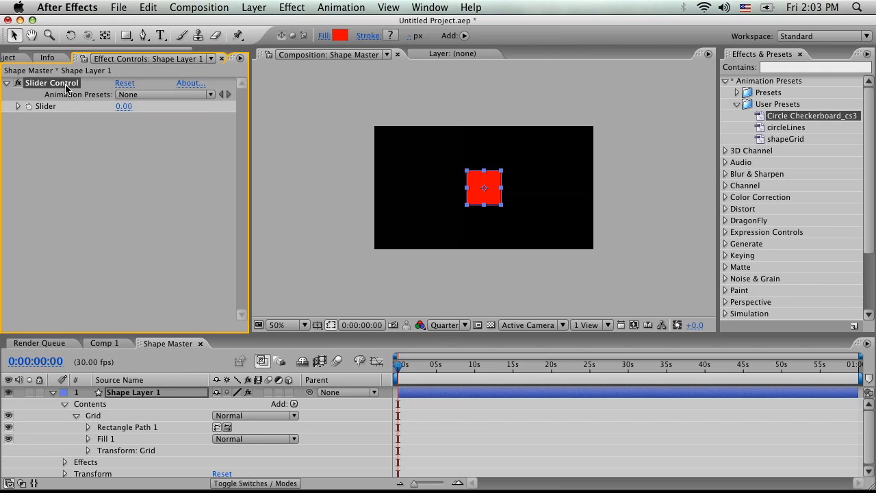
{"action": "key", "text": "Return"}
{"action": "type", "text": "Grid Size"}
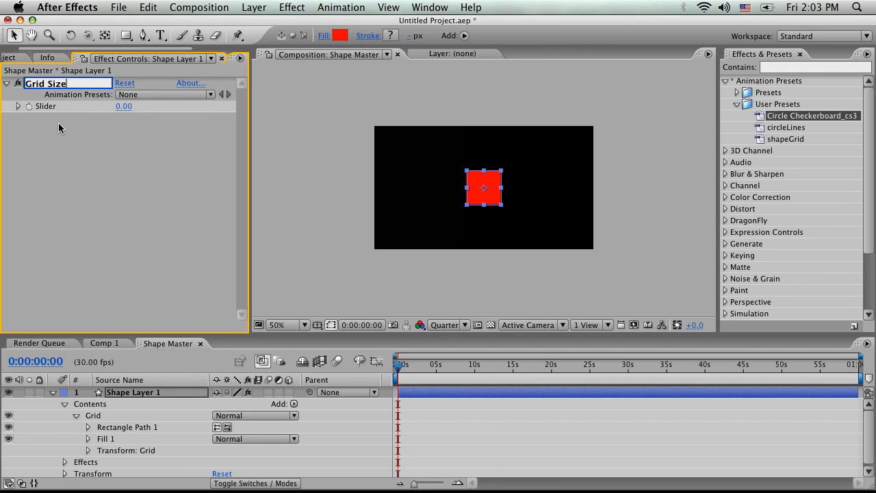
{"action": "key", "text": "Return"}
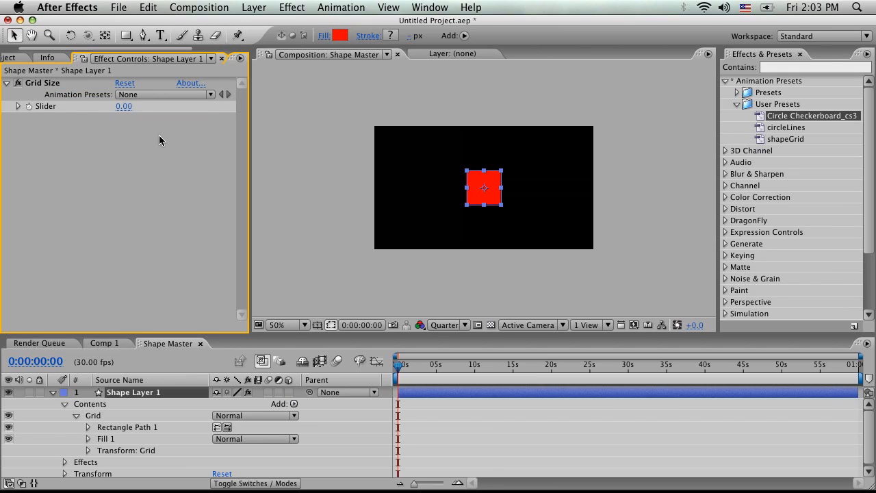
{"action": "left_click", "coordinate": [123, 107]}
{"action": "key", "text": "Return"}
Add an expression linking the rectangle path's Size to its Position, and set the vertical Position to 22.
{"action": "left_click", "coordinate": [88, 427]}
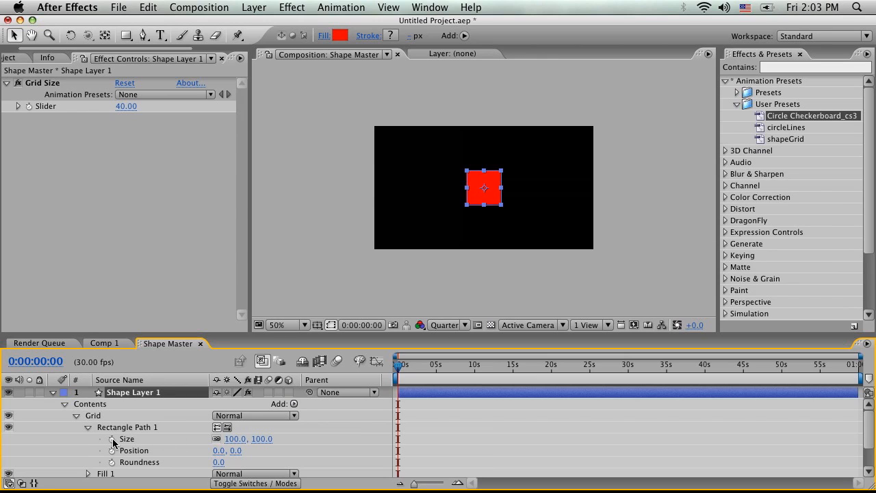
{"action": "left_click", "coordinate": [112, 439], "text": "alt"}
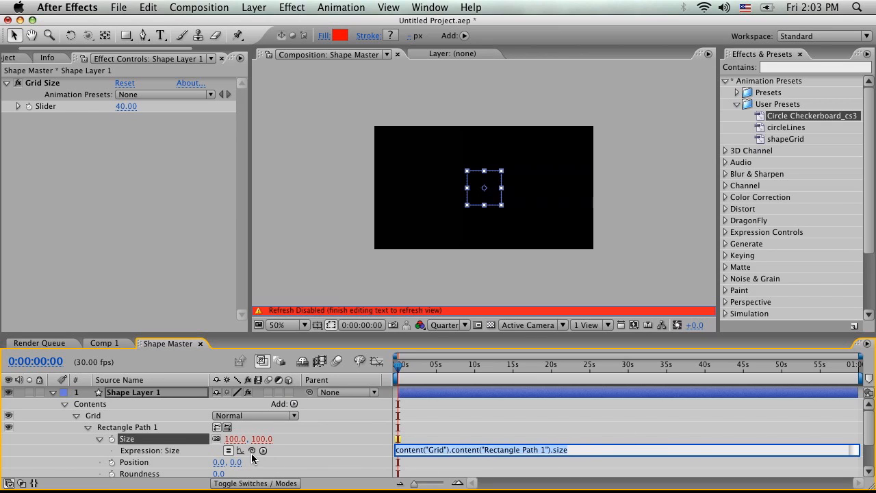
{"action": "left_click_drag", "start_coordinate": [252, 450], "coordinate": [157, 465]}
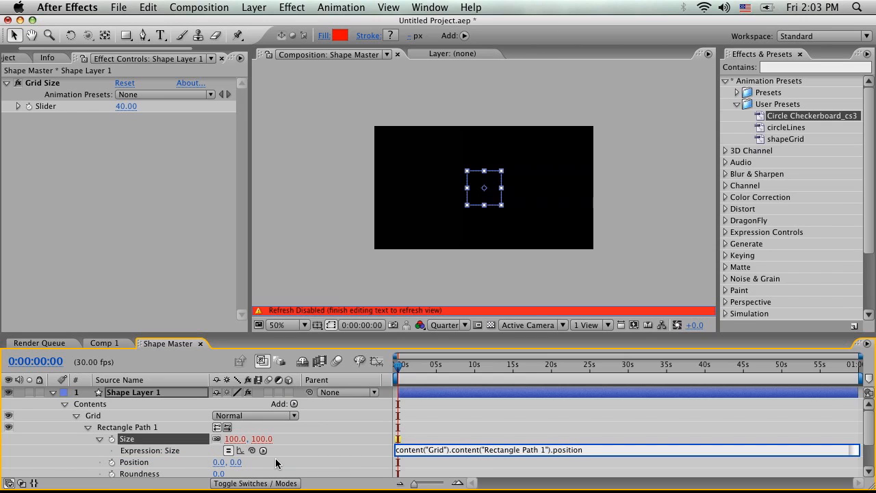
{"action": "left_click", "coordinate": [316, 462]}
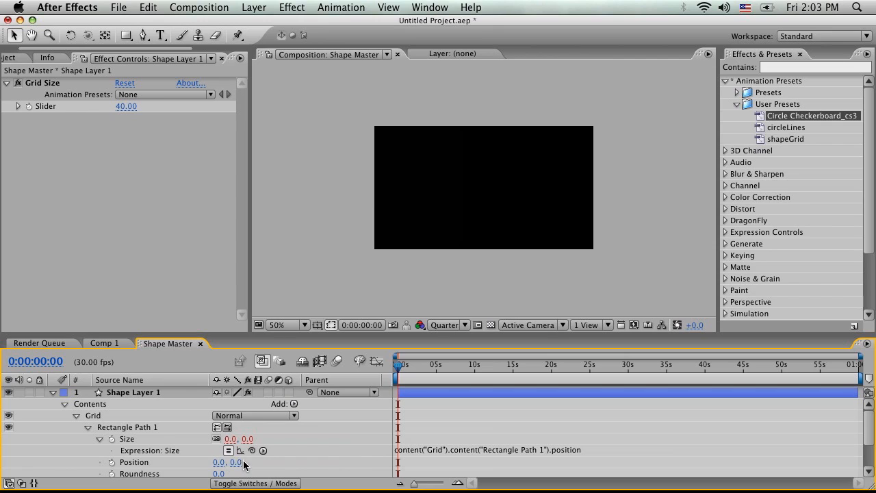
{"action": "left_click_drag", "start_coordinate": [235, 467], "coordinate": [268, 467]}
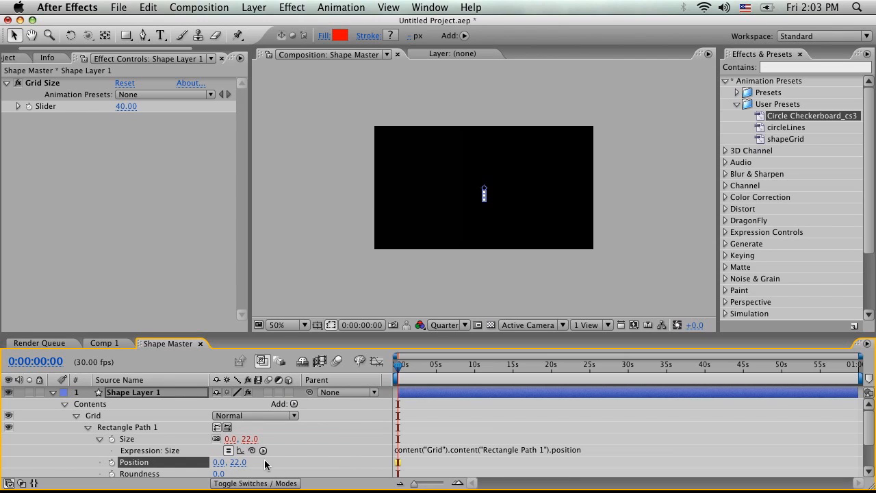
Relink the rectangle path's Size expression to the Grid Size slider, using its value for both dimensions as [temp, temp].
{"action": "mouse_move", "coordinate": [252, 451]}
{"action": "left_mouse_down"}
{"action": "mouse_move", "coordinate": [206, 255]}
{"action": "mouse_move", "coordinate": [66, 109]}
{"action": "left_mouse_up"}
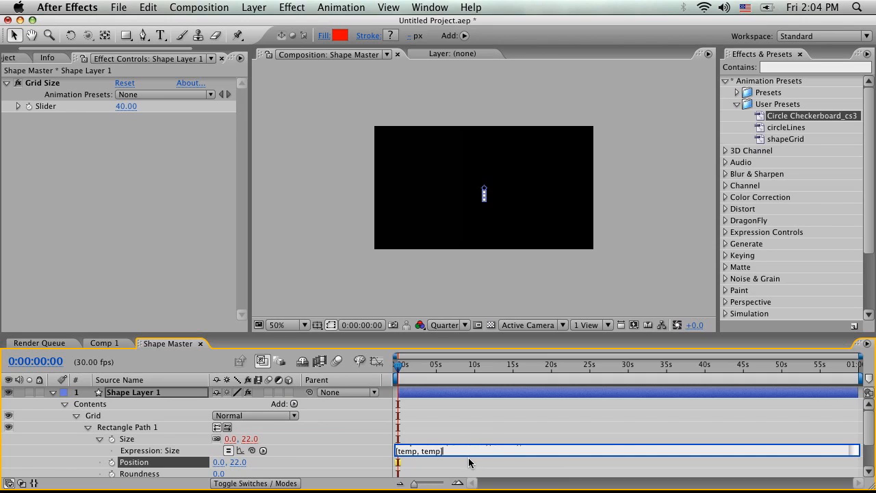
{"action": "left_click_drag", "start_coordinate": [472, 455], "coordinate": [472, 464]}
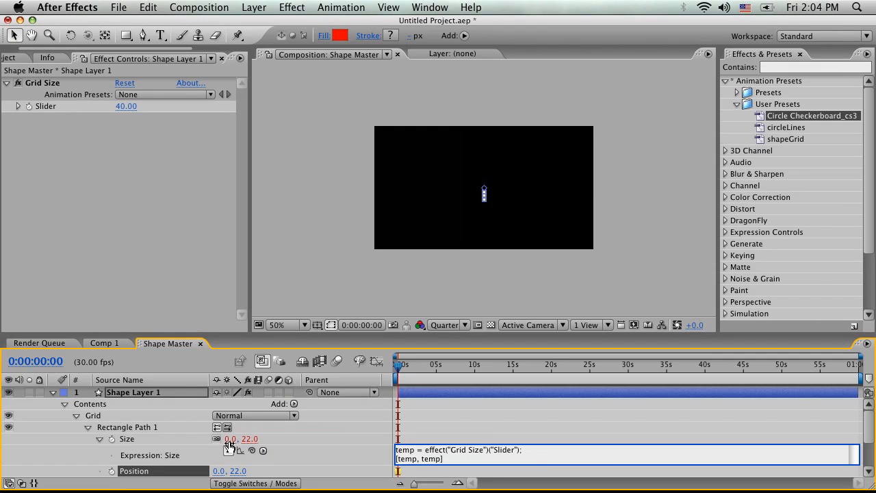
{"action": "left_click", "coordinate": [306, 439]}
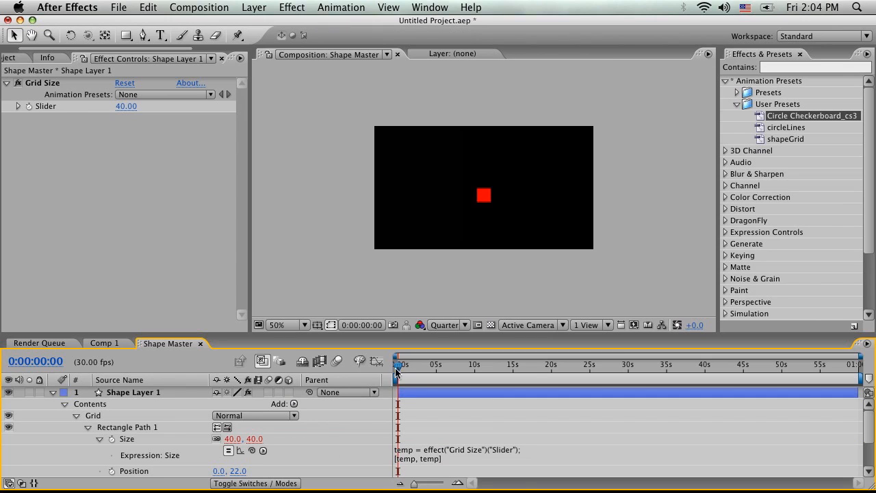
Test the linked square by raising the Grid Size slider to 119, and return it to 40.
{"action": "left_click_drag", "start_coordinate": [128, 111], "coordinate": [197, 121]}
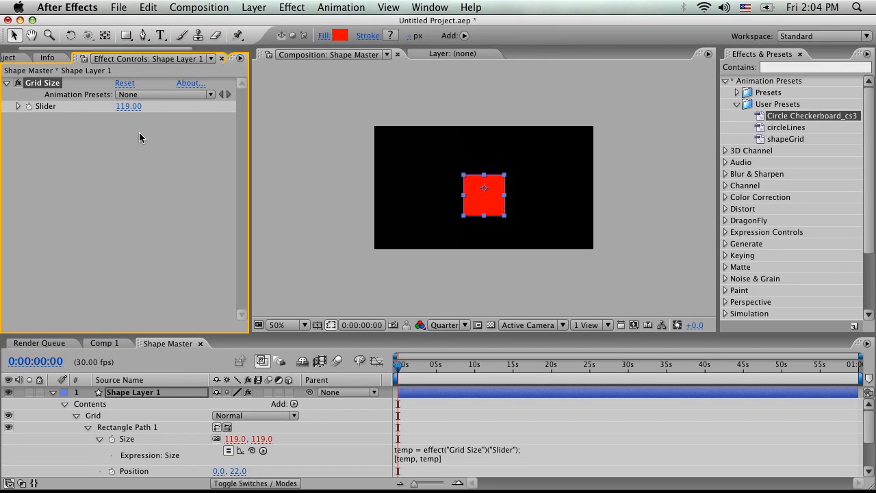
{"action": "left_click", "coordinate": [137, 107]}
{"action": "type", "text": "40"}
{"action": "key", "text": "Return"}
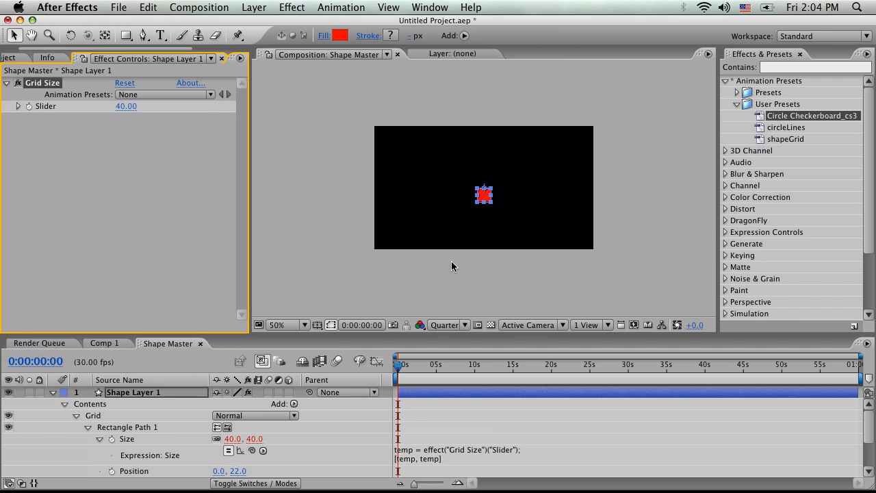
Add a Repeater to the Grid group, placed between the rectangle path and the fill.
{"action": "left_click", "coordinate": [337, 427]}
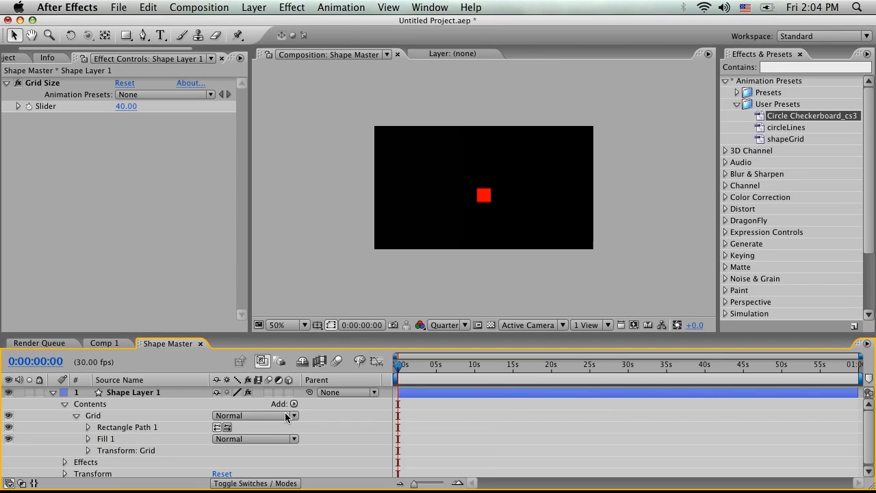
{"action": "left_click", "coordinate": [294, 404]}
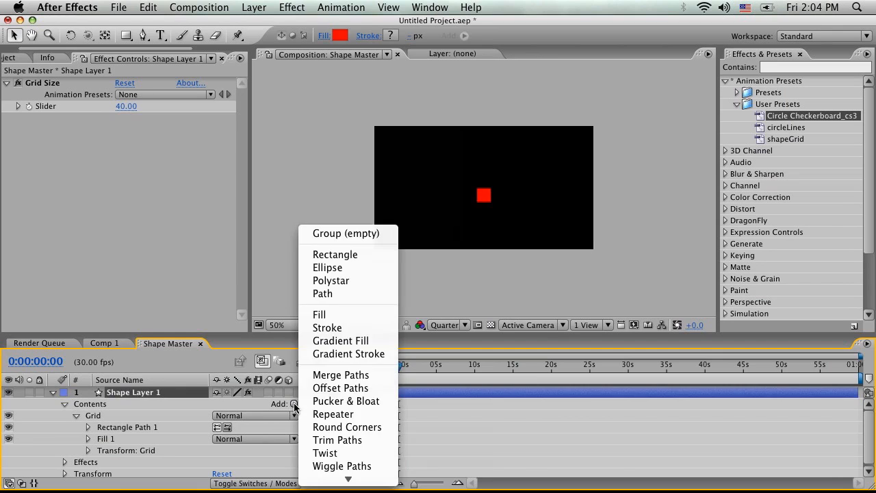
{"action": "left_click", "coordinate": [332, 415]}
{"action": "left_click_drag", "start_coordinate": [106, 466], "coordinate": [115, 431]}
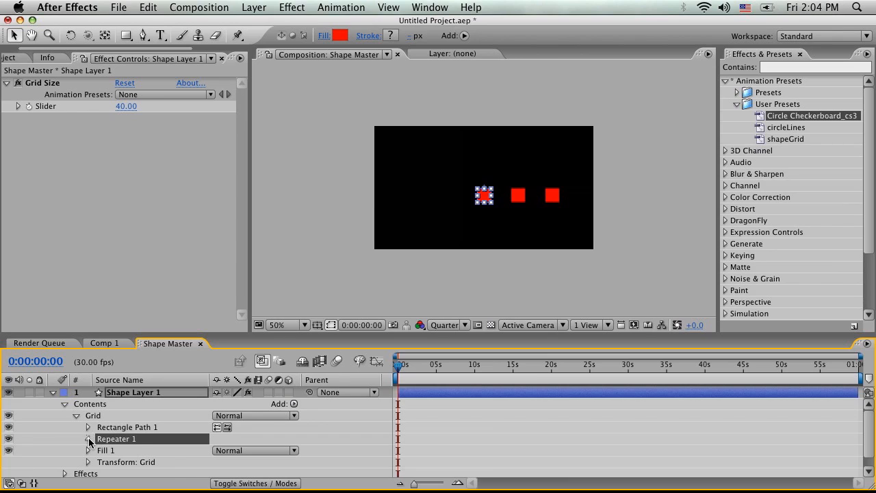
Set the repeater's Copies to 2.
{"action": "left_click", "coordinate": [89, 439]}
{"action": "left_click", "coordinate": [219, 436]}
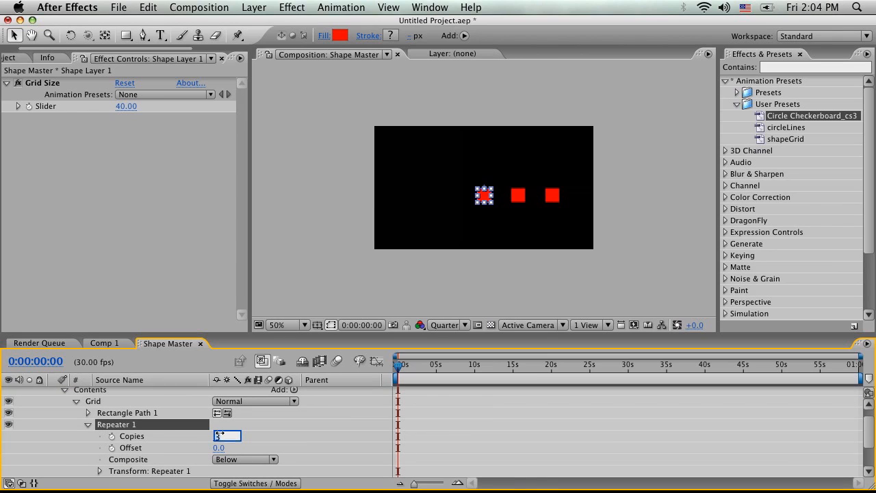
{"action": "key", "text": "Return"}
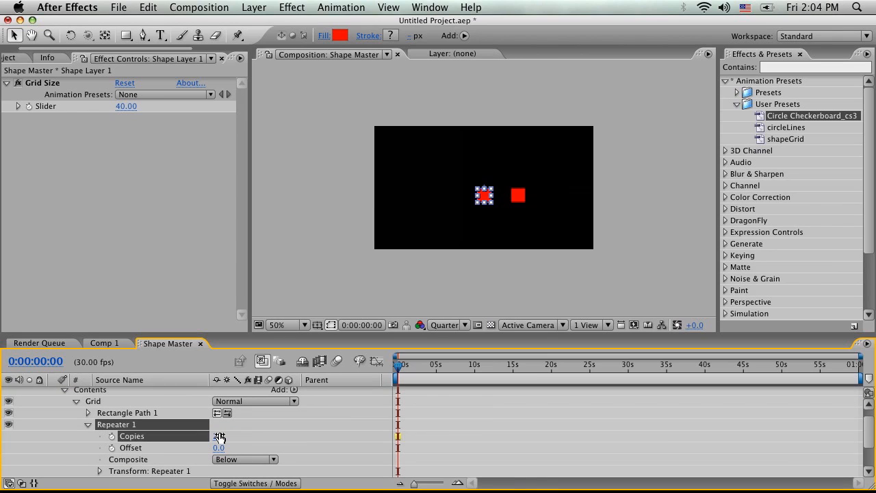
Set the Grid group repeater's transform Position to 40, 40.
{"action": "left_click", "coordinate": [100, 471]}
{"action": "scroll", "coordinate": [311, 438], "scroll_direction": "down", "scroll_amount": 3}
{"action": "scroll", "coordinate": [314, 437], "scroll_direction": "up", "scroll_amount": 1}
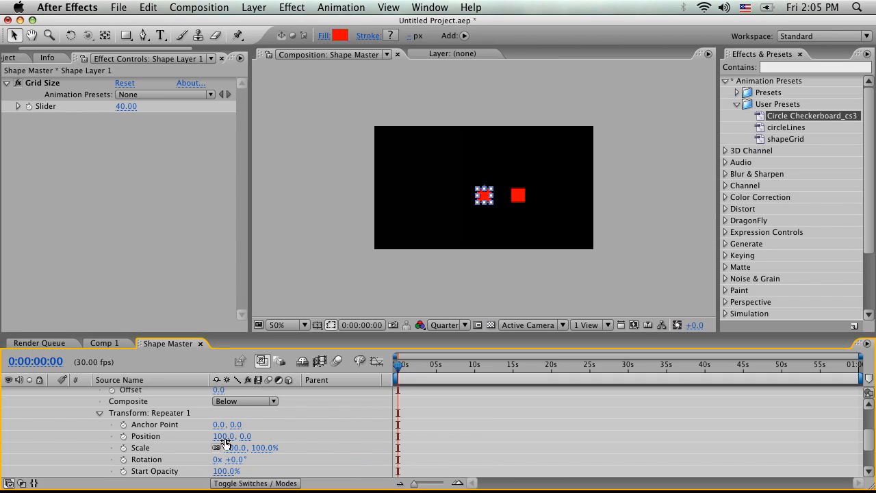
{"action": "left_click_drag", "start_coordinate": [245, 436], "coordinate": [284, 437]}
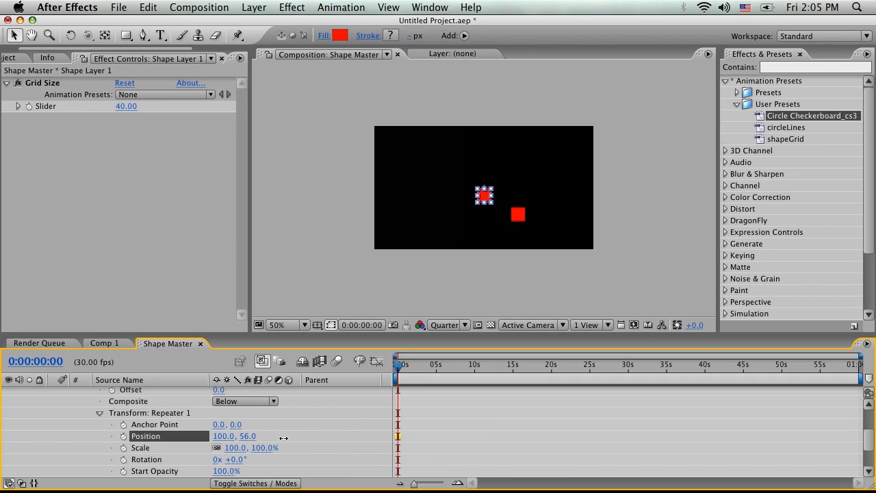
{"action": "left_click_drag", "start_coordinate": [226, 437], "coordinate": [203, 438]}
{"action": "left_click", "coordinate": [248, 436]}
{"action": "type", "text": "40"}
{"action": "key", "text": "Return"}
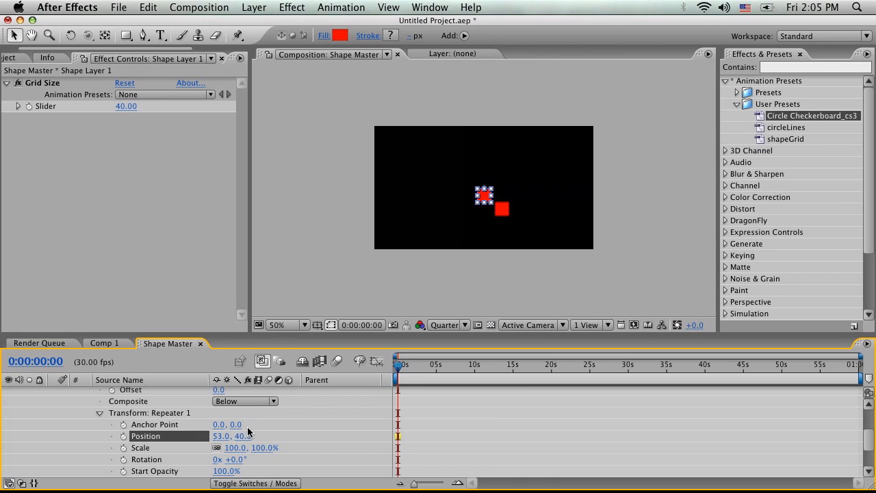
{"action": "left_click", "coordinate": [217, 437]}
{"action": "type", "text": "40"}
{"action": "key", "text": "Return"}
{"action": "left_click", "coordinate": [533, 274]}
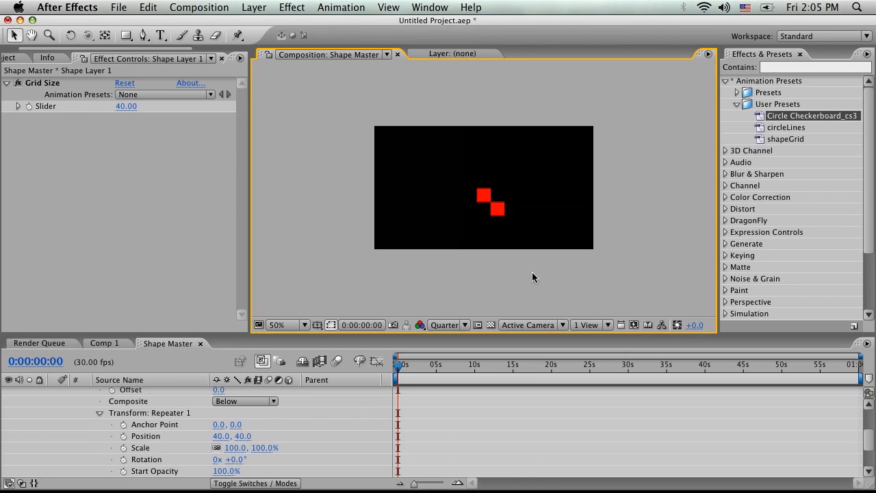
Test the repeated squares by raising the Grid Size slider to 109, and return it to 40.
{"action": "key", "text": "period"}
{"action": "key", "text": "comma"}
{"action": "left_click_drag", "start_coordinate": [132, 115], "coordinate": [180, 110]}
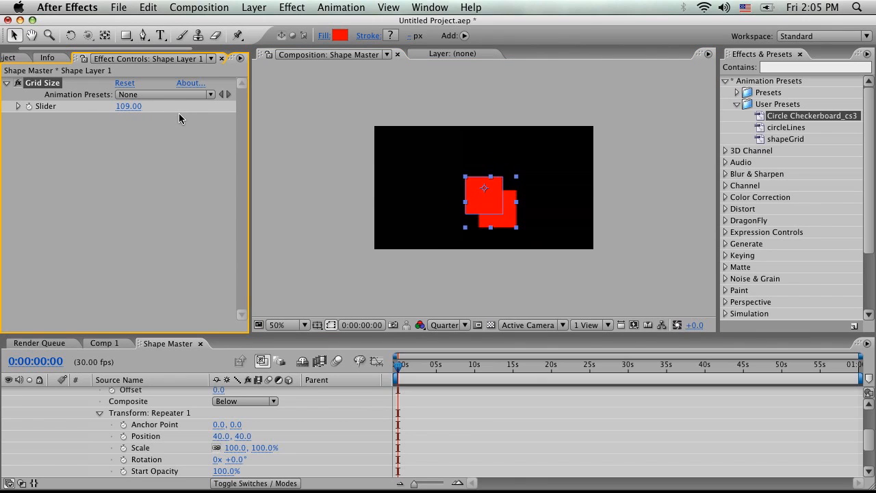
{"action": "left_click", "coordinate": [130, 107]}
{"action": "type", "text": "40"}
{"action": "key", "text": "Return"}
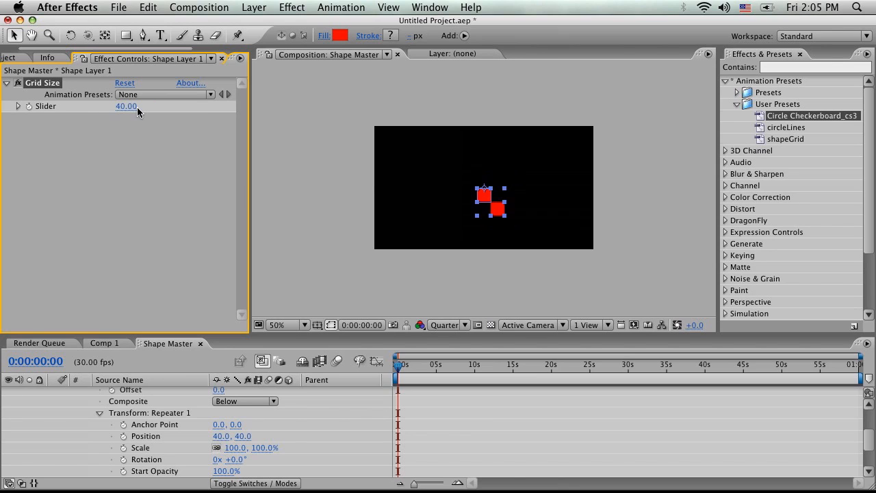
Set the composition preview to Full resolution at 100% magnification.
{"action": "left_click", "coordinate": [446, 326]}
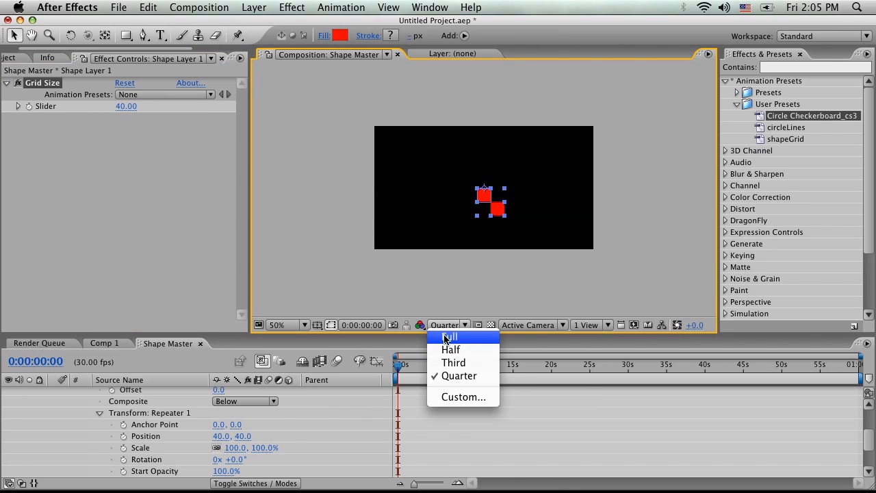
{"action": "left_click", "coordinate": [496, 231]}
{"action": "left_click", "coordinate": [504, 259]}
{"action": "scroll", "coordinate": [499, 244], "scroll_direction": "up", "scroll_amount": 2}
{"action": "scroll", "coordinate": [498, 244], "scroll_direction": "down", "scroll_amount": 2}
{"action": "scroll", "coordinate": [498, 244], "scroll_direction": "up", "scroll_amount": 1}
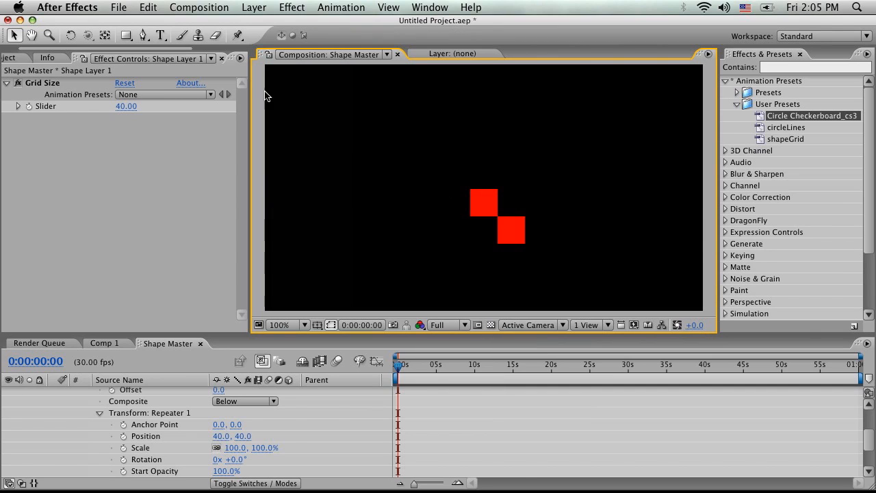
Link the repeater's Position to the Grid Size slider with an expression using its value for both dimensions as [temp, temp].
{"action": "left_click", "coordinate": [124, 438], "text": "alt"}
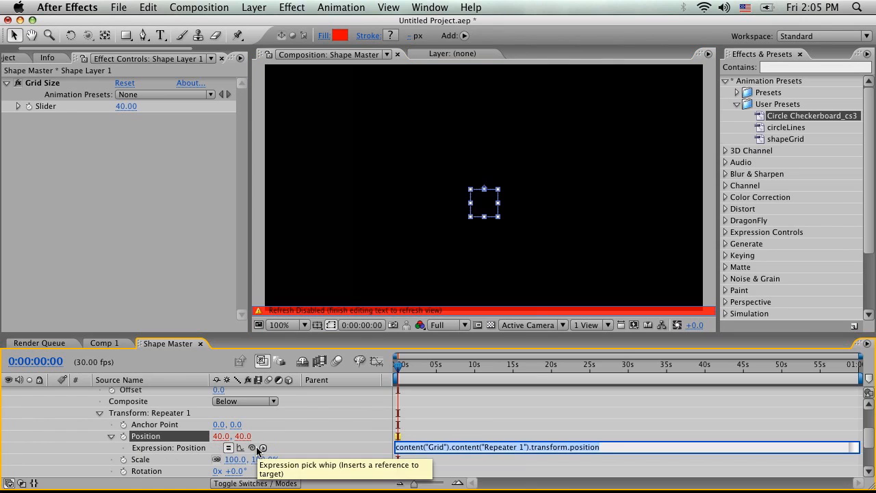
{"action": "left_click_drag", "start_coordinate": [253, 449], "coordinate": [110, 107]}
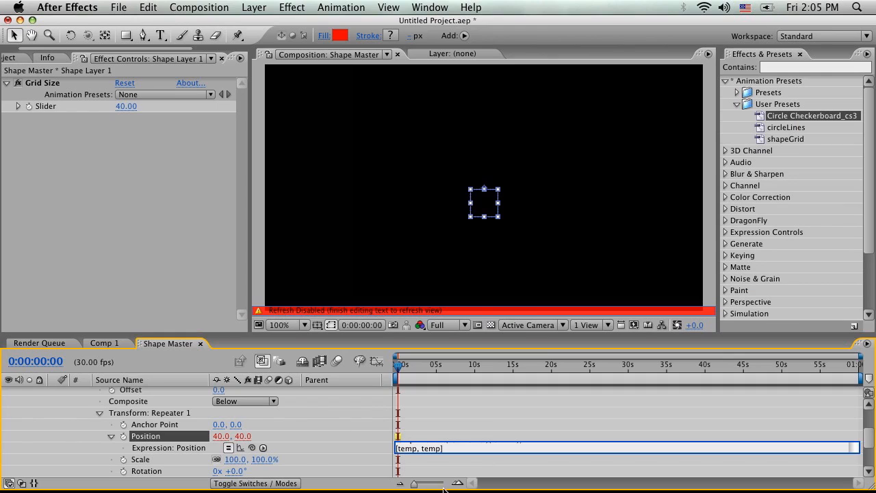
{"action": "left_click", "coordinate": [373, 175]}
Test the linked repeater offset by raising the Grid Size slider to 116, and return it to 40.
{"action": "left_click_drag", "start_coordinate": [126, 106], "coordinate": [175, 106]}
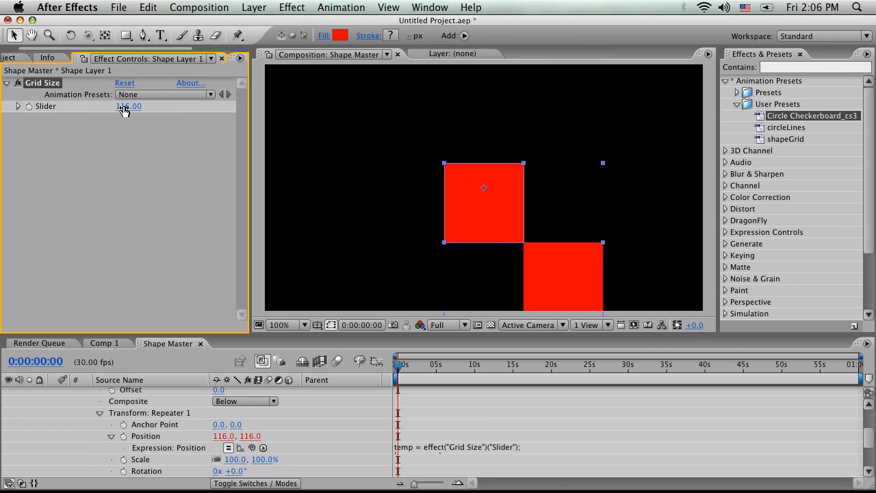
{"action": "left_click_drag", "start_coordinate": [125, 108], "coordinate": [87, 115]}
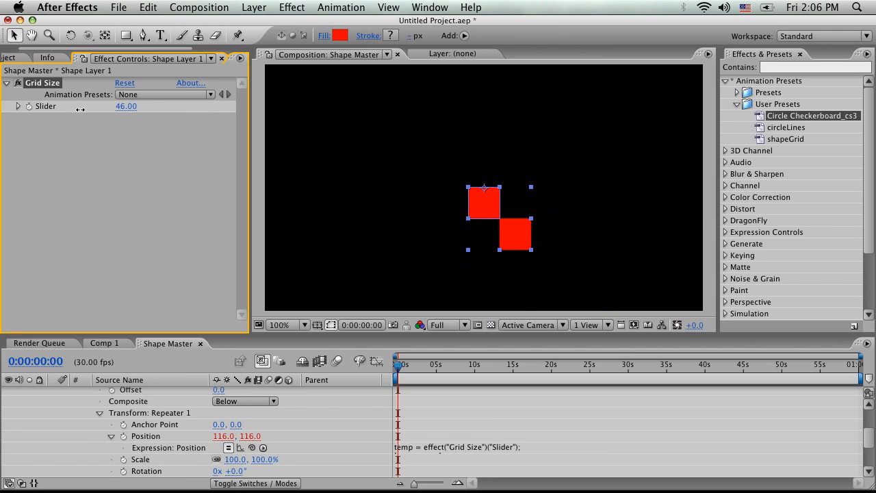
{"action": "left_click", "coordinate": [126, 107]}
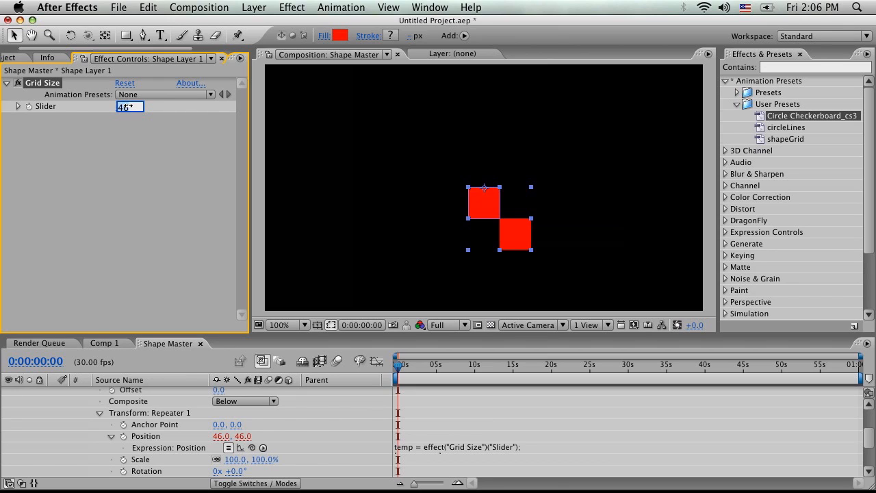
{"action": "type", "text": "40"}
{"action": "key", "text": "Return"}
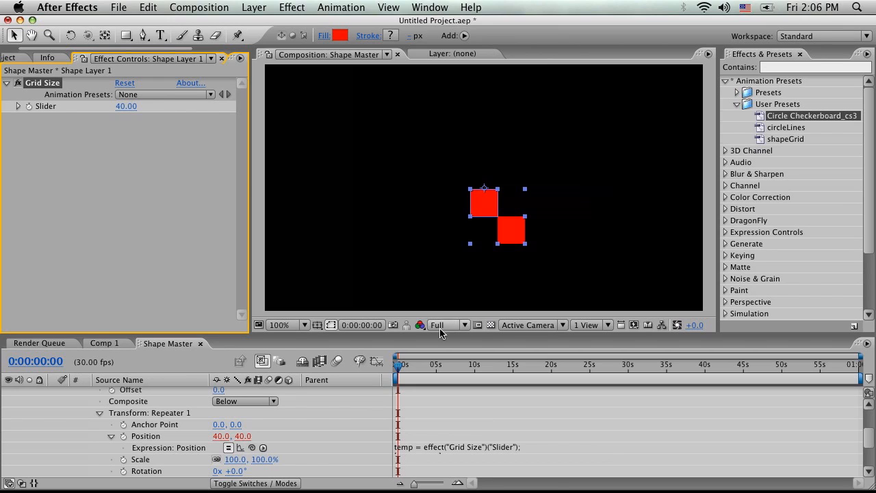
Collapse the repeater's properties and rename it Grid Maker.
{"action": "left_click", "coordinate": [100, 413]}
{"action": "scroll", "coordinate": [104, 424], "scroll_direction": "up", "scroll_amount": 2}
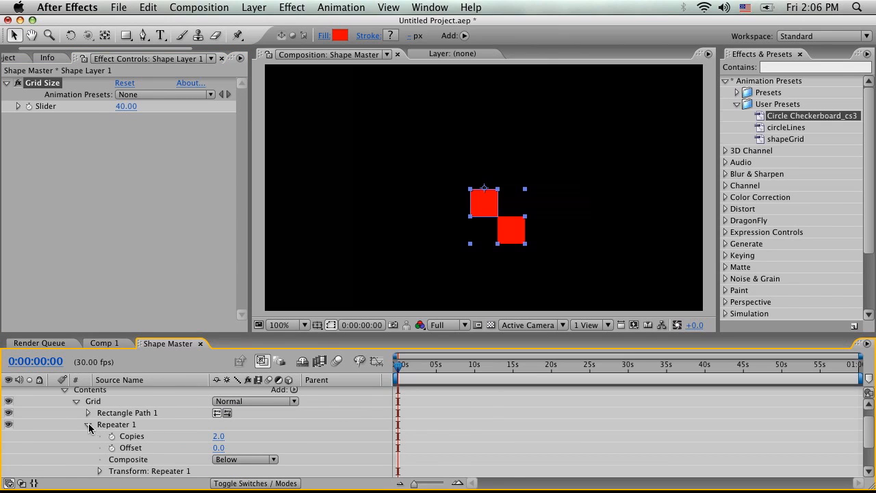
{"action": "left_click", "coordinate": [89, 425]}
{"action": "left_click", "coordinate": [126, 425]}
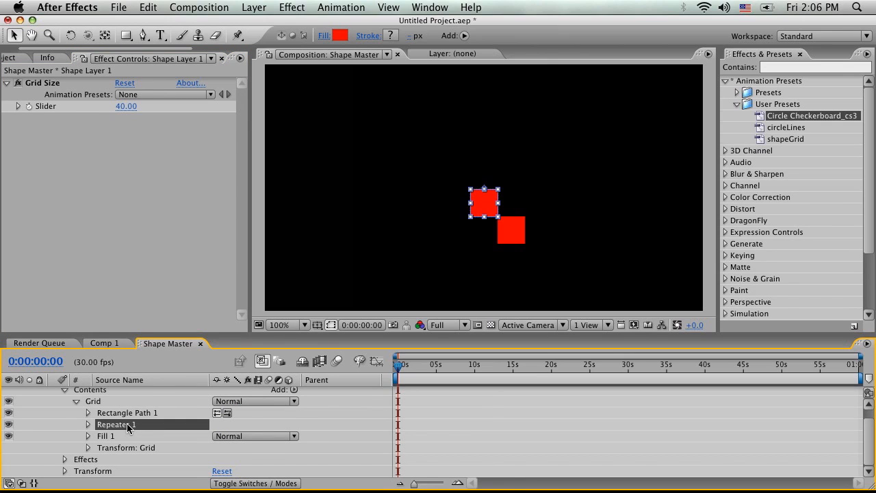
{"action": "key", "text": "Return"}
{"action": "key", "text": "BackSpace"}
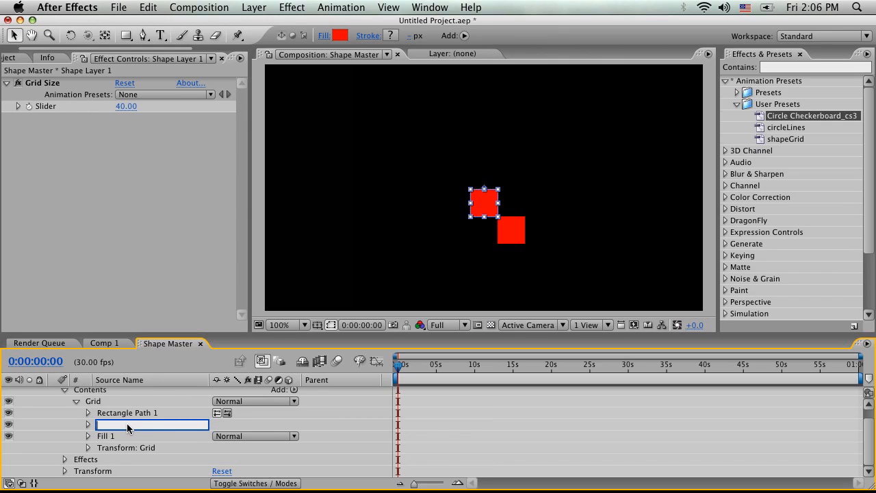
{"action": "type", "text": "Grid Maker"}
{"action": "left_click", "coordinate": [237, 428]}
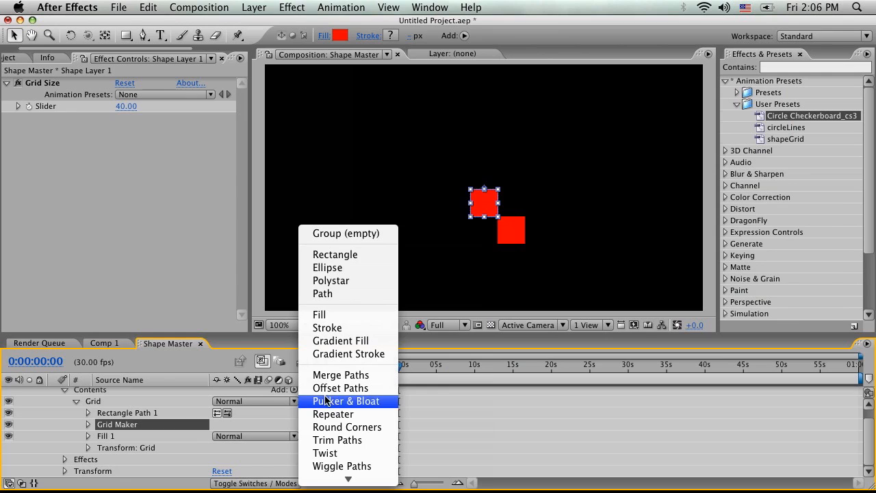
Add a second Repeater to the Grid group and rename it Repeat X.
{"action": "left_click", "coordinate": [336, 413]}
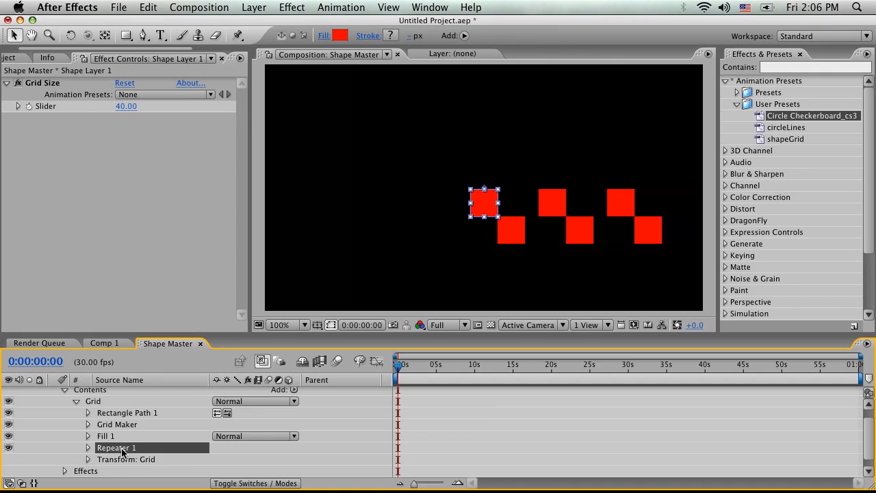
{"action": "key", "text": "Return"}
{"action": "key", "text": "BackSpace"}
{"action": "type", "text": "PRe"}
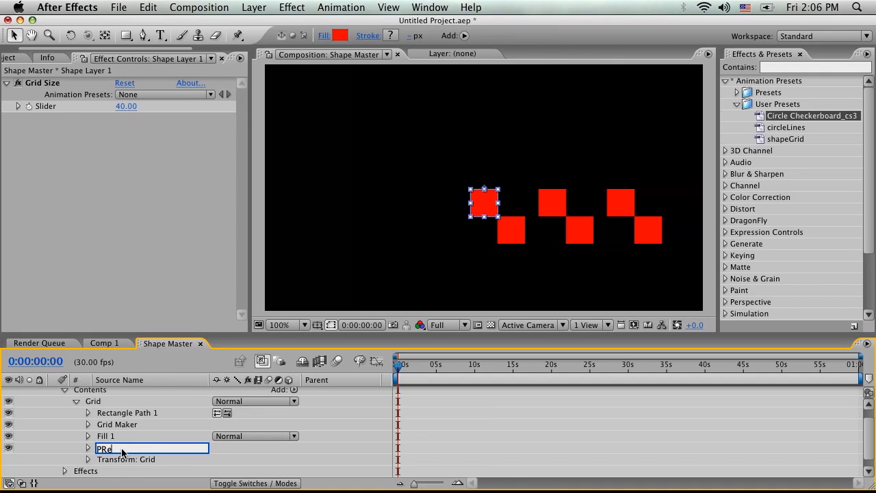
{"action": "key", "text": "BackSpace"}
{"action": "key", "text": "BackSpace"}
{"action": "key", "text": "BackSpace"}
{"action": "type", "text": "REp"}
{"action": "left_click", "coordinate": [217, 444]}
Link Repeat X's transform Position to the Grid Size slider with an expression returning [temp, temp].
{"action": "left_click", "coordinate": [89, 448]}
{"action": "scroll", "coordinate": [217, 446], "scroll_direction": "down", "scroll_amount": 3}
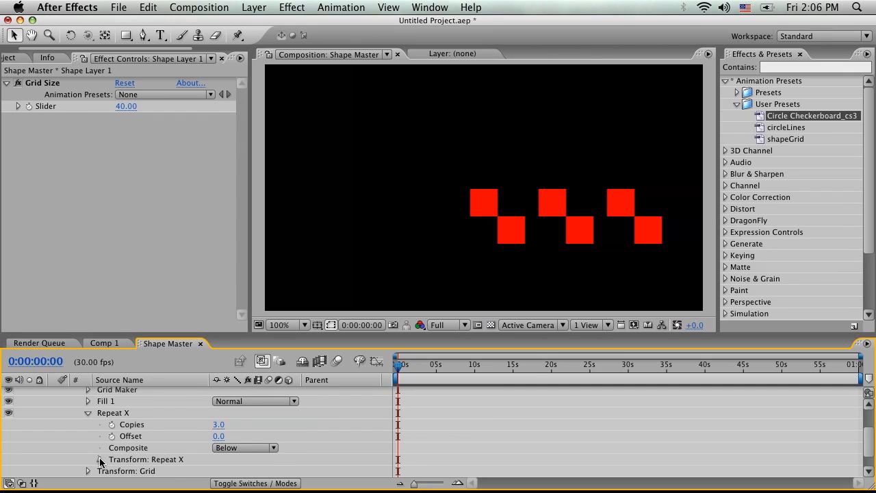
{"action": "left_click", "coordinate": [100, 461]}
{"action": "scroll", "coordinate": [100, 463], "scroll_direction": "down", "scroll_amount": 5}
{"action": "scroll", "coordinate": [189, 424], "scroll_direction": "up", "scroll_amount": 2}
{"action": "scroll", "coordinate": [186, 426], "scroll_direction": "down", "scroll_amount": 1}
{"action": "scroll", "coordinate": [187, 427], "scroll_direction": "up", "scroll_amount": 2}
{"action": "scroll", "coordinate": [187, 427], "scroll_direction": "up", "scroll_amount": 1}
{"action": "scroll", "coordinate": [187, 427], "scroll_direction": "down", "scroll_amount": 2}
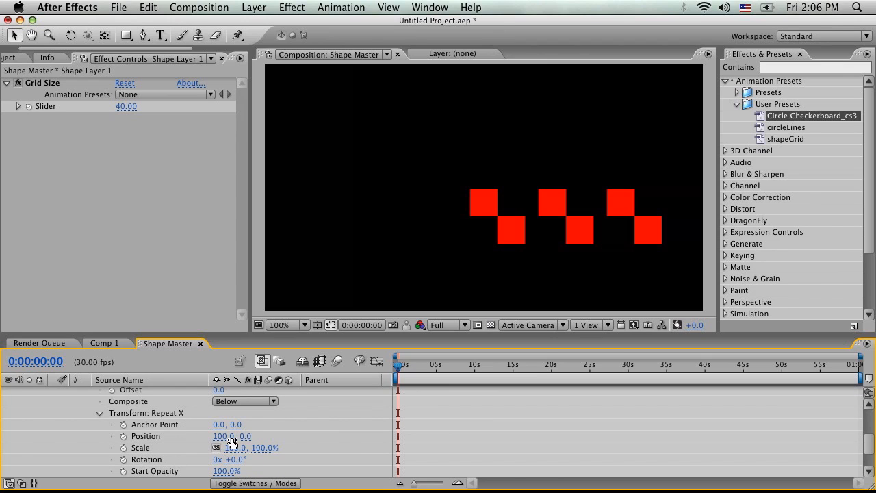
{"action": "left_click", "coordinate": [124, 436], "text": "alt"}
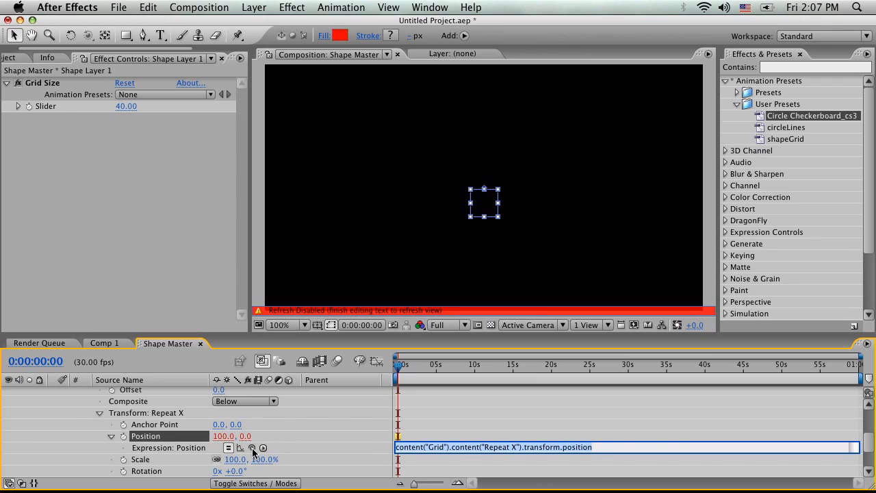
{"action": "left_click_drag", "start_coordinate": [251, 449], "coordinate": [58, 104]}
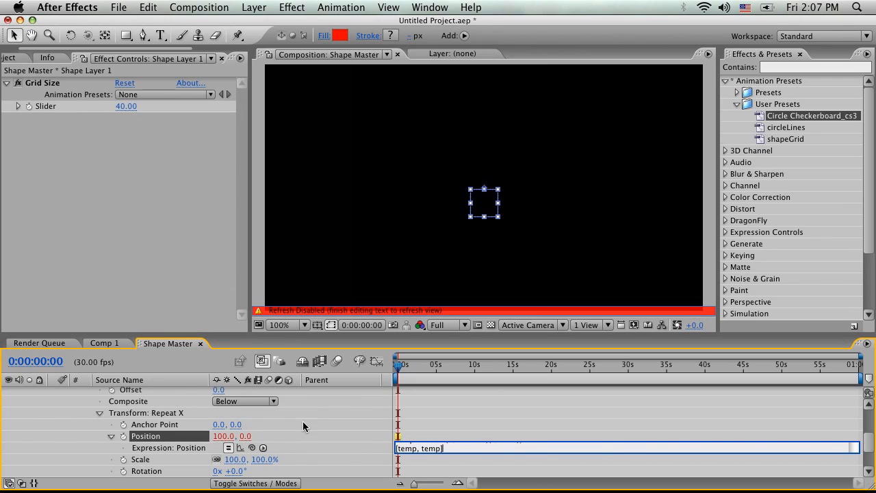
{"action": "left_click", "coordinate": [431, 430]}
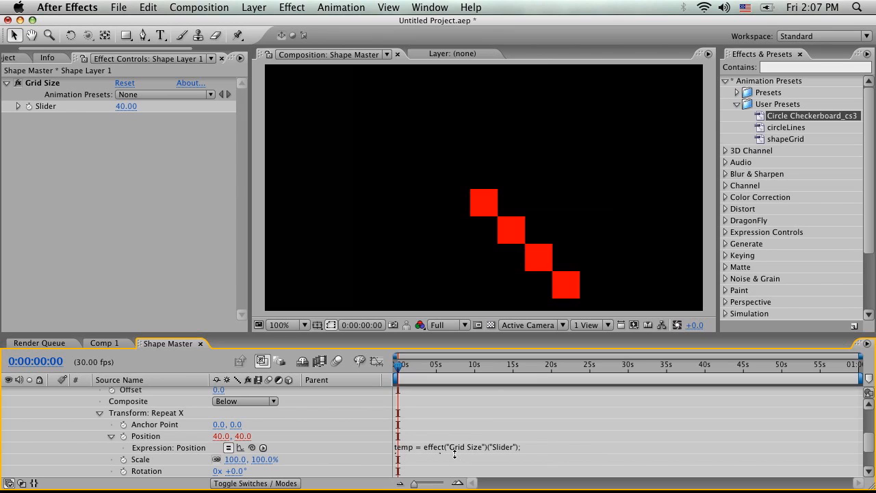
Change the last line of Repeat X's Position expression to [temp*2, 0].
{"action": "left_click_drag", "start_coordinate": [455, 452], "coordinate": [455, 460]}
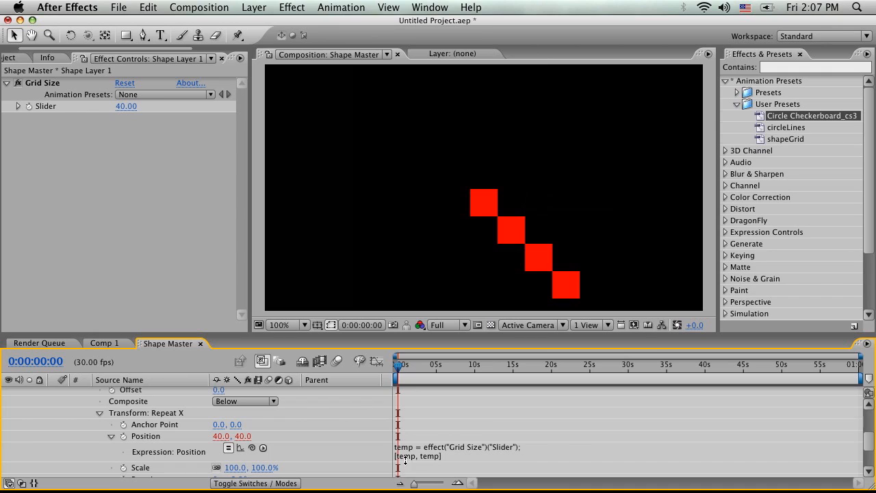
{"action": "left_click", "coordinate": [434, 461]}
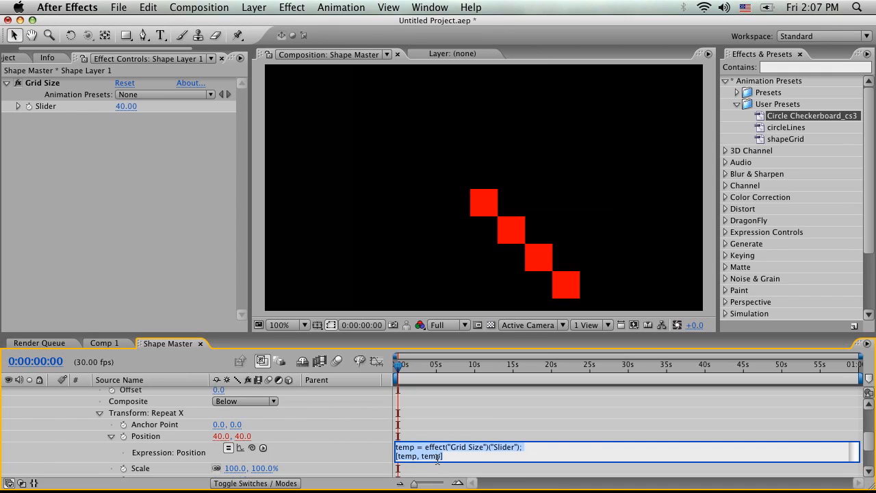
{"action": "left_click", "coordinate": [441, 456]}
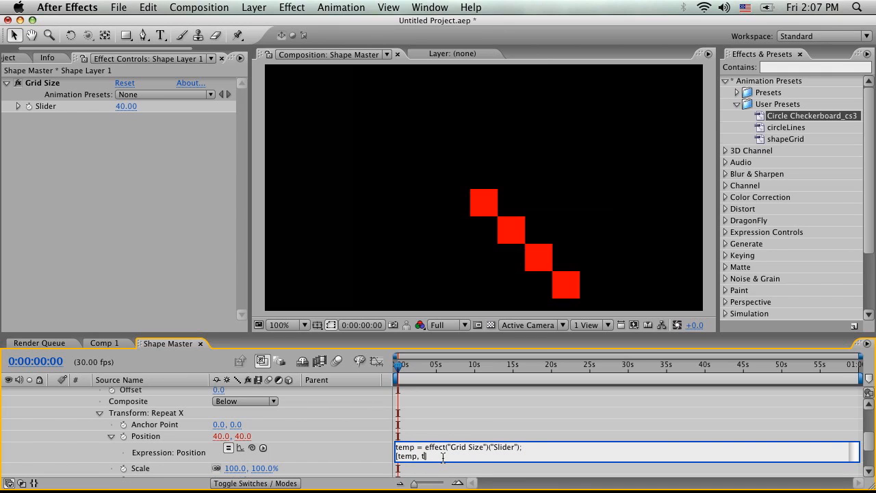
{"action": "type", "text": "]"}
{"action": "left_click", "coordinate": [479, 422]}
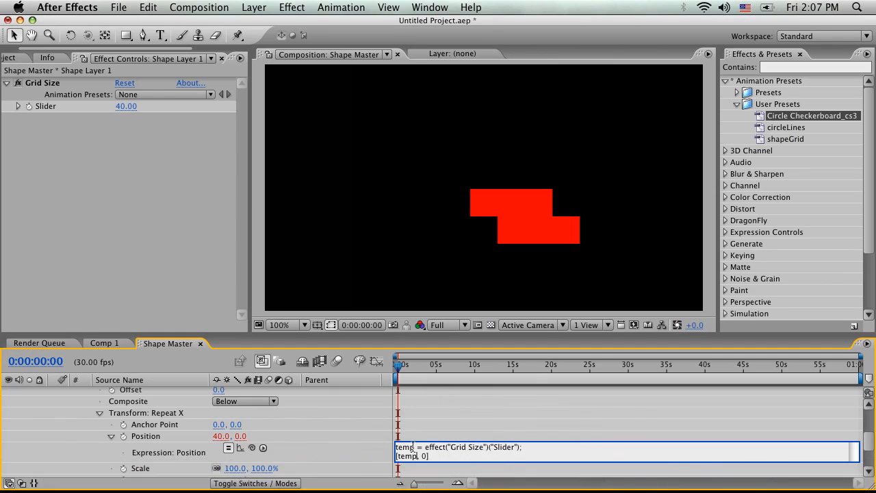
{"action": "type", "text": "*2"}
{"action": "left_click", "coordinate": [421, 436]}
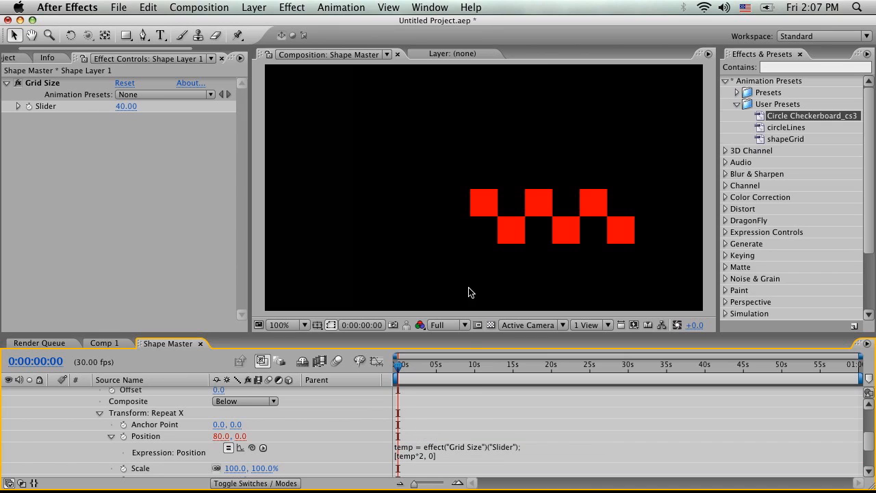
Lower the Grid Size slider to 32 to test the checkerboard row's spacing.
{"action": "mouse_move", "coordinate": [115, 113]}
{"action": "left_mouse_down"}
{"action": "mouse_move", "coordinate": [157, 115]}
{"action": "mouse_move", "coordinate": [130, 117]}
{"action": "left_mouse_up"}
{"action": "left_click", "coordinate": [441, 456]}
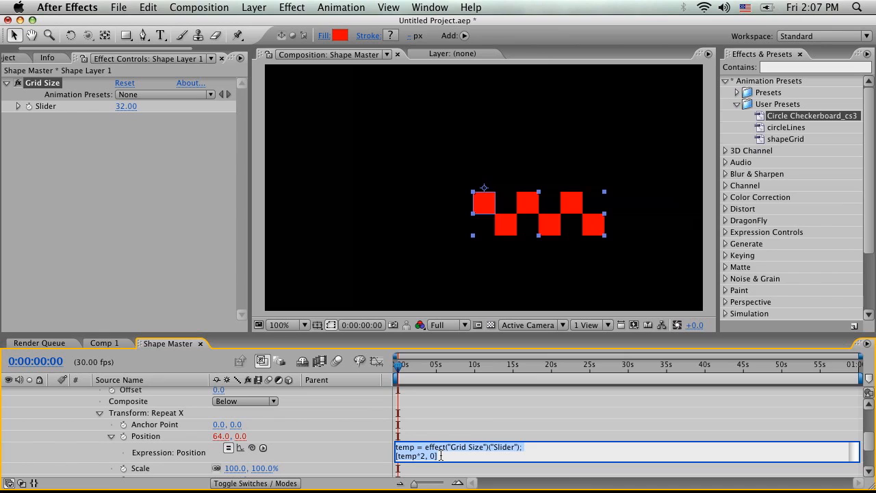
{"action": "left_click", "coordinate": [425, 426]}
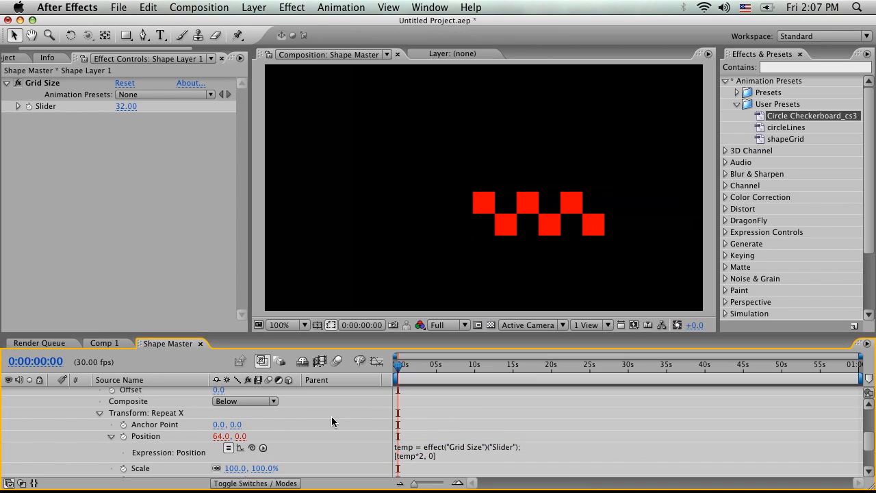
Duplicate the Repeat X repeater in the Grid group and rename the copy Repeat Y.
{"action": "left_click", "coordinate": [136, 414]}
{"action": "left_click", "coordinate": [100, 414]}
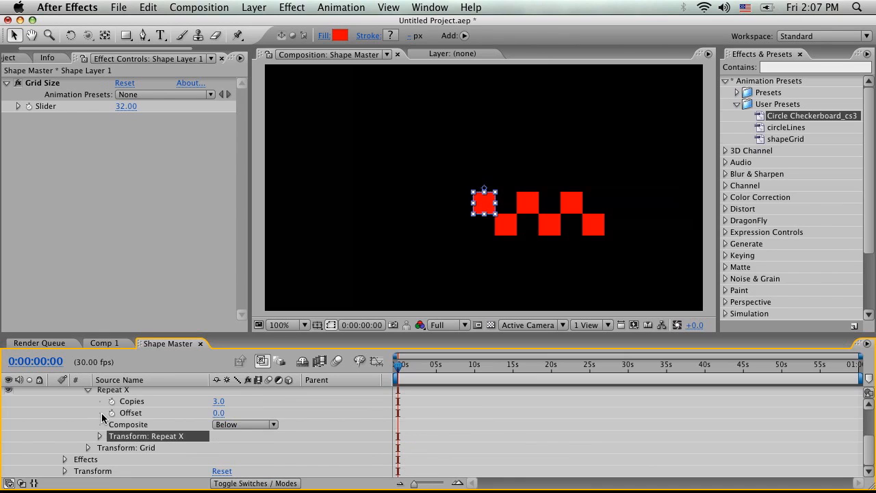
{"action": "left_click", "coordinate": [88, 389]}
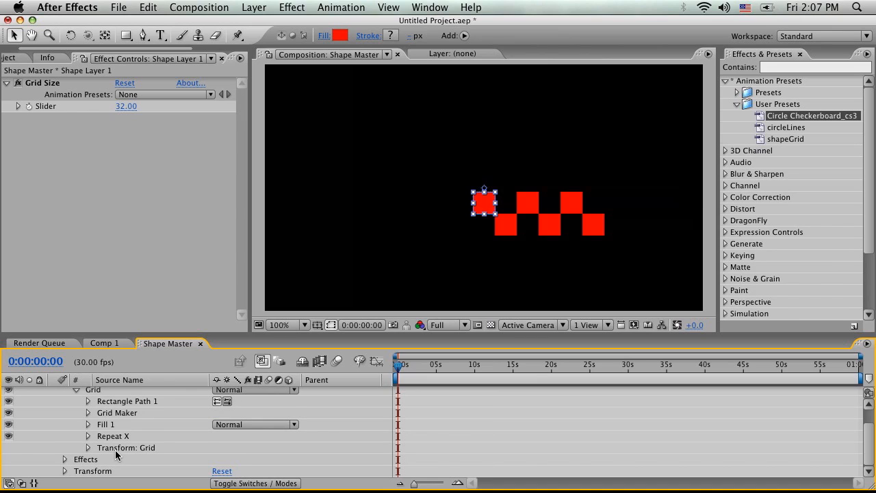
{"action": "left_click", "coordinate": [113, 437]}
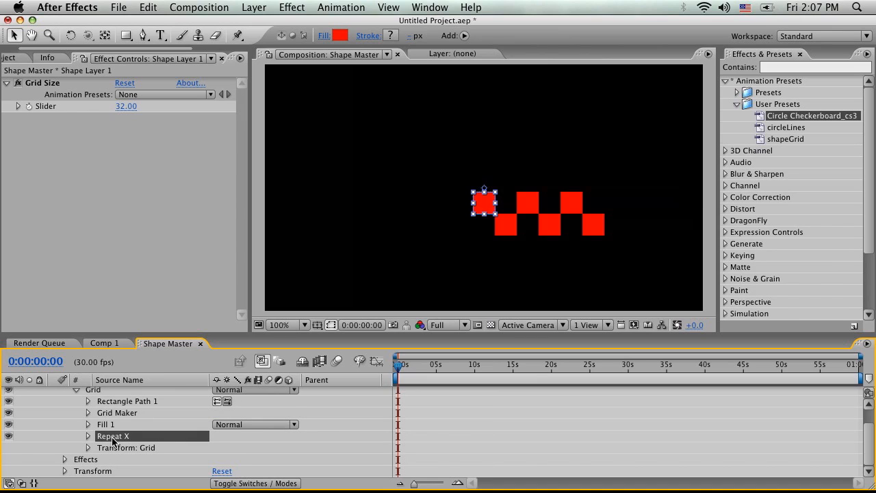
{"action": "key", "text": "super+d"}
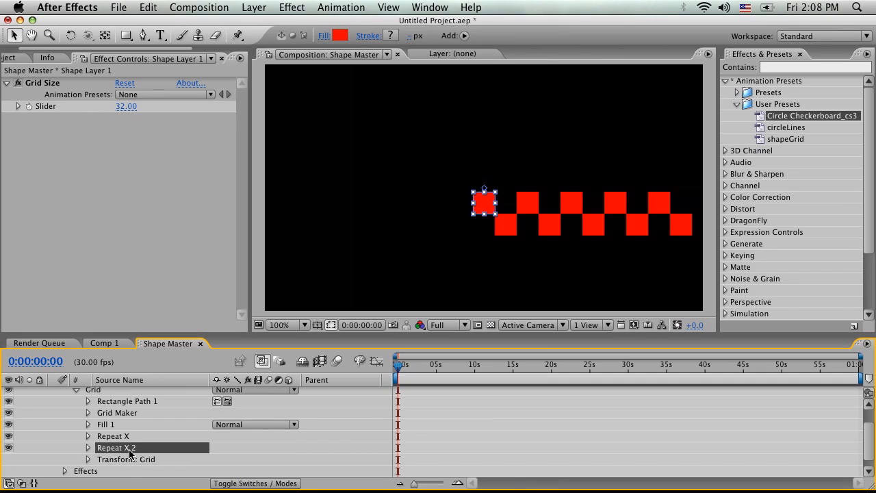
{"action": "key", "text": "Return"}
{"action": "key", "text": "Right"}
{"action": "key", "text": "BackSpace"}
{"action": "key", "text": "BackSpace"}
{"action": "key", "text": "BackSpace"}
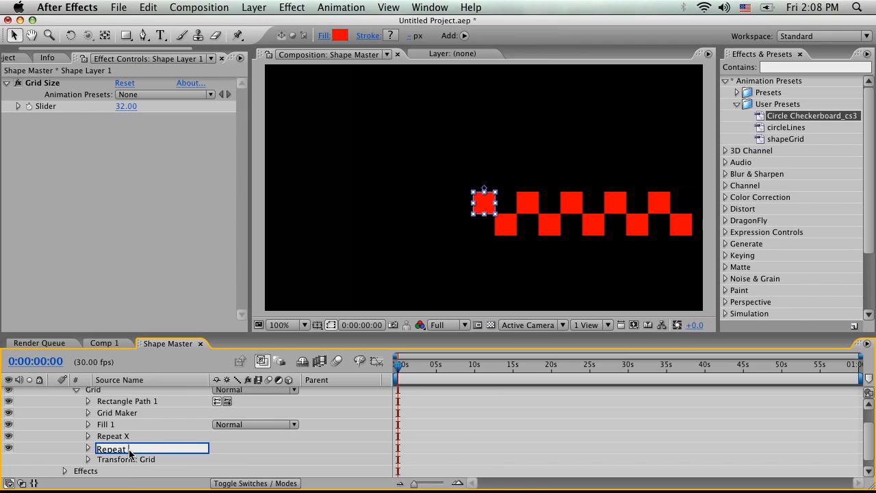
{"action": "key", "text": "Return"}
Change the last line of Repeat Y's transform Position expression to [0,temp*2].
{"action": "left_click", "coordinate": [88, 448]}
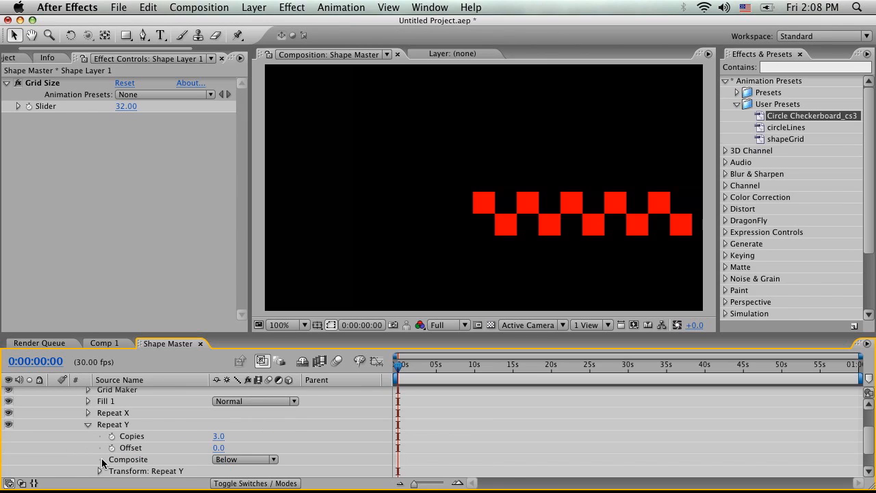
{"action": "left_click", "coordinate": [100, 471]}
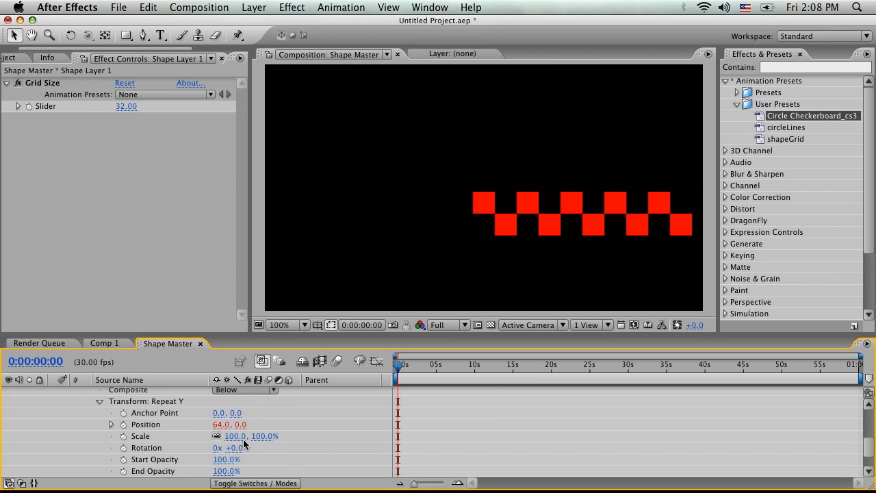
{"action": "left_click", "coordinate": [110, 423]}
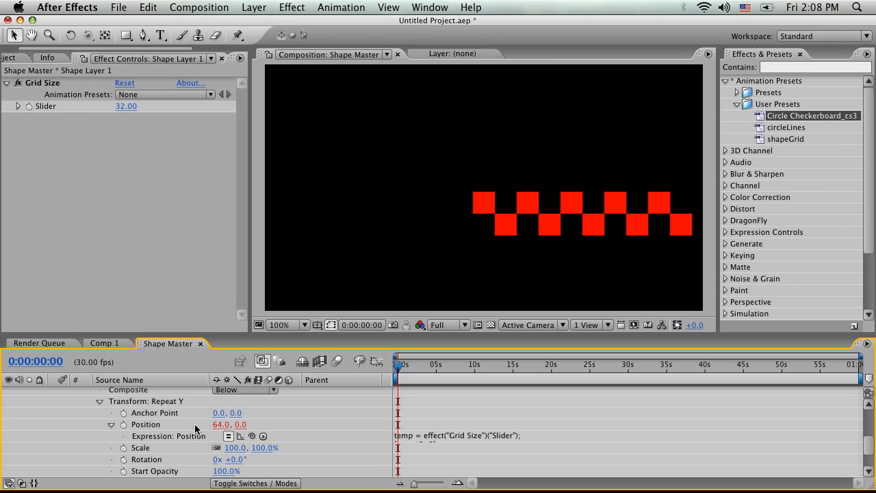
{"action": "left_click", "coordinate": [436, 440]}
{"action": "left_click", "coordinate": [428, 445]}
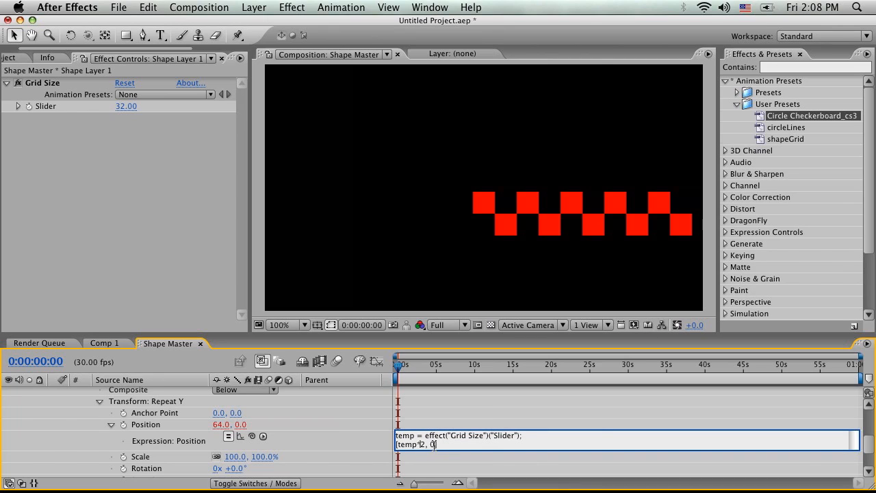
{"action": "key", "text": "BackSpace"}
{"action": "key", "text": "BackSpace"}
{"action": "key", "text": "BackSpace"}
{"action": "type", "text": "0,"}
{"action": "left_click", "coordinate": [431, 417]}
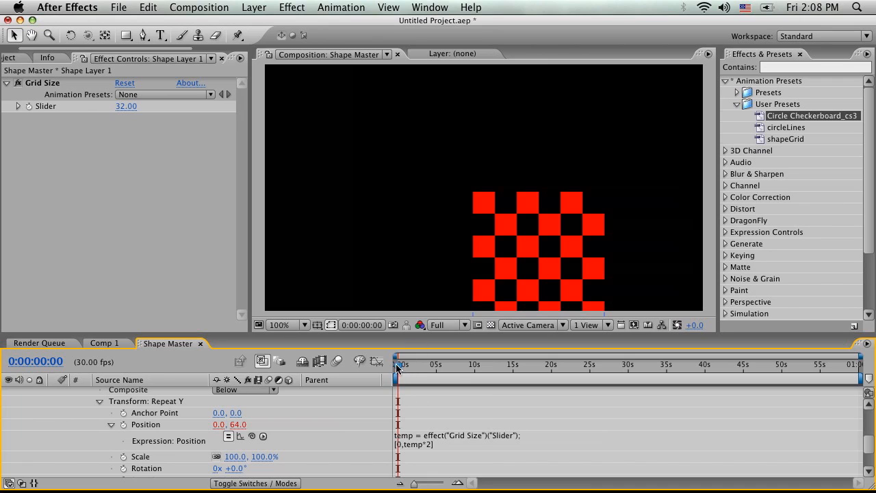
Lower the Grid Size slider to 20 to shrink the checkerboard.
{"action": "key", "text": "comma"}
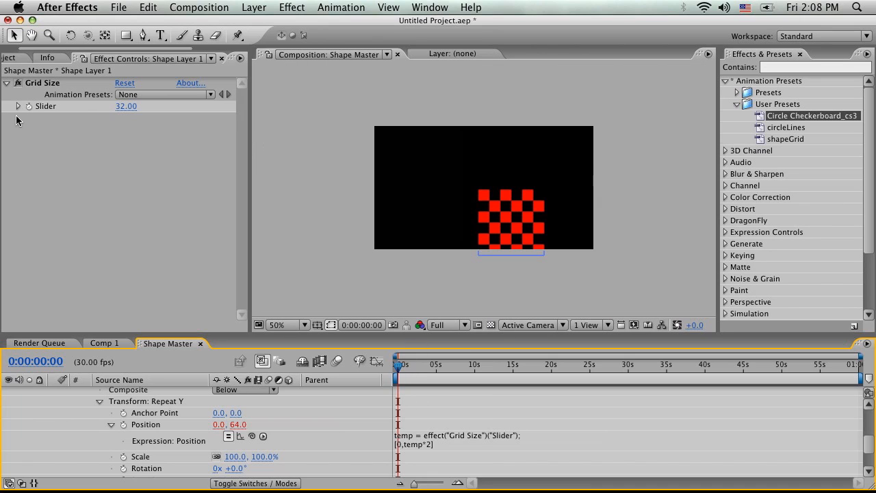
{"action": "mouse_move", "coordinate": [126, 107]}
{"action": "left_mouse_down"}
{"action": "mouse_move", "coordinate": [172, 110]}
{"action": "mouse_move", "coordinate": [125, 122]}
{"action": "left_mouse_up"}
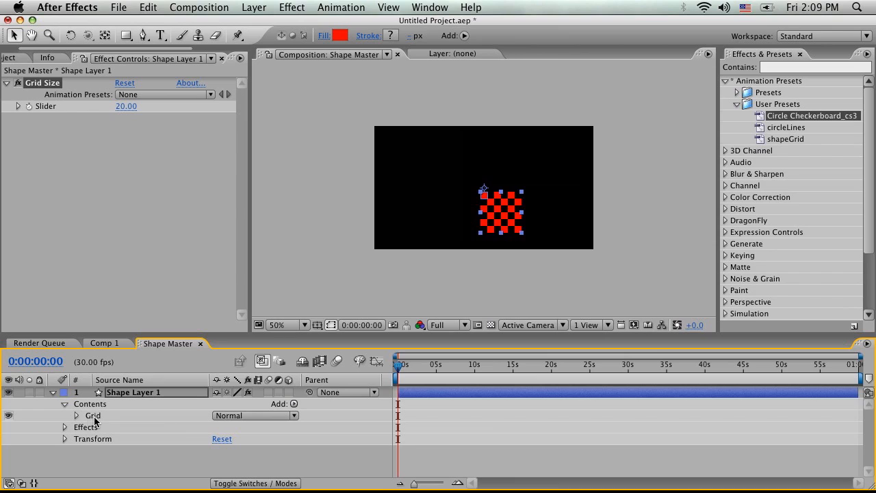
Add a Merge Paths operator to the Grid group and place it directly below Repeat Y.
{"action": "left_click", "coordinate": [94, 417]}
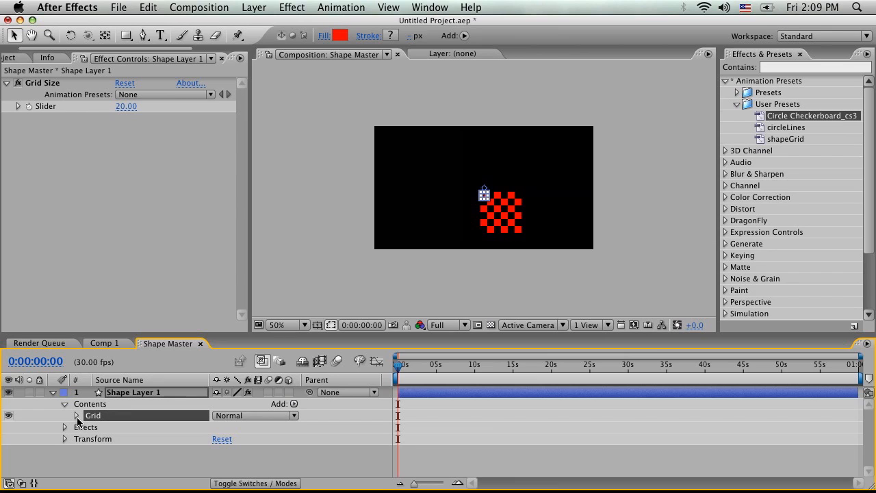
{"action": "left_click", "coordinate": [76, 416]}
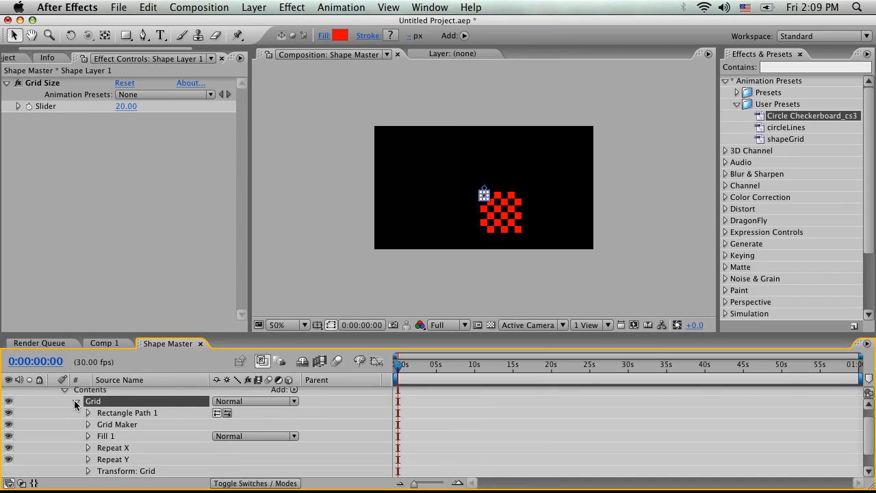
{"action": "left_click", "coordinate": [295, 390]}
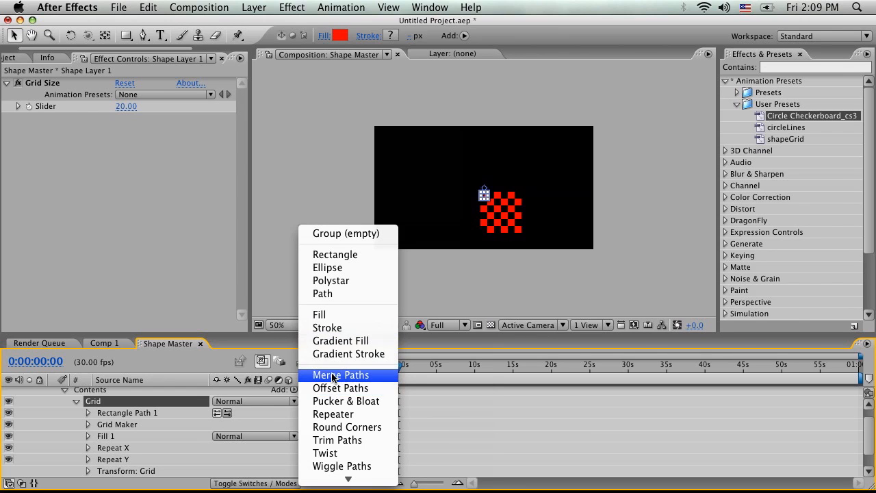
{"action": "left_click", "coordinate": [332, 375]}
{"action": "scroll", "coordinate": [142, 431], "scroll_direction": "down", "scroll_amount": 1}
{"action": "left_click_drag", "start_coordinate": [135, 404], "coordinate": [135, 459]}
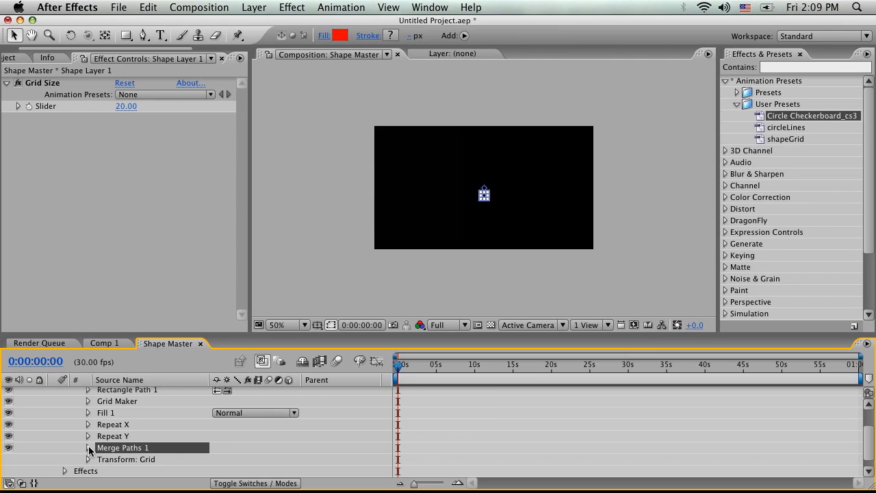
Set the mode of the Grid group's Merge Paths to Merge.
{"action": "left_click", "coordinate": [87, 447]}
{"action": "left_click", "coordinate": [232, 461]}
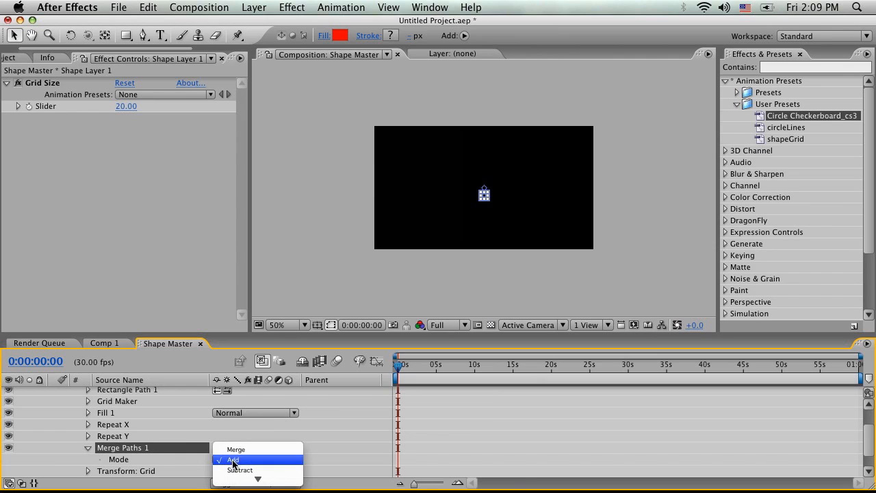
{"action": "left_click", "coordinate": [237, 450]}
{"action": "left_click", "coordinate": [471, 197]}
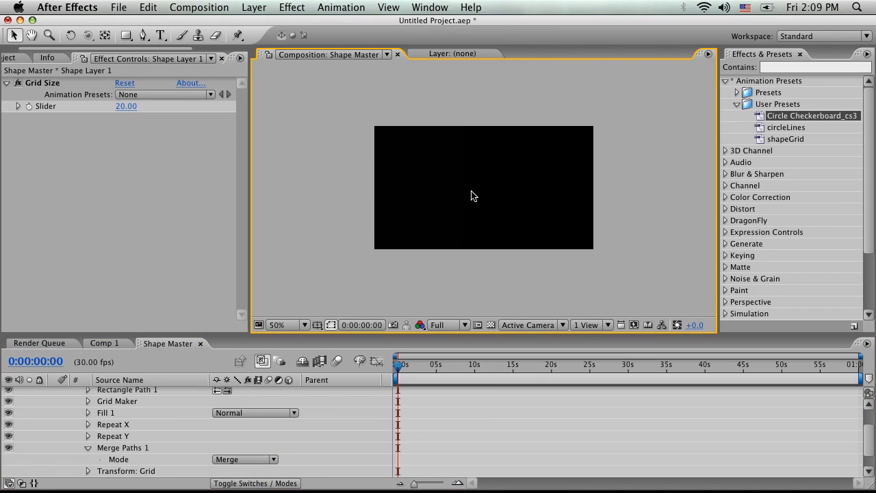
{"action": "left_click", "coordinate": [87, 448]}
Add a new Fill and move it out of the Grid group, directly beneath it in the layer's Contents.
{"action": "scroll", "coordinate": [88, 438], "scroll_direction": "up", "scroll_amount": 3}
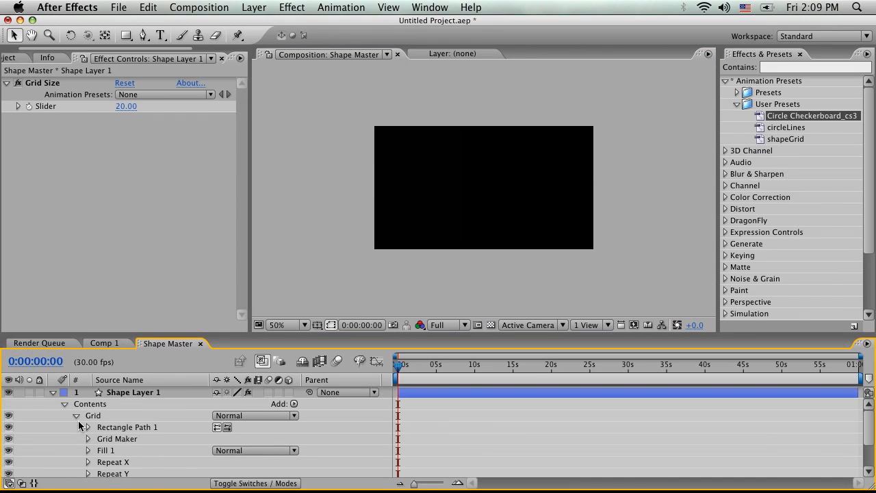
{"action": "left_click", "coordinate": [76, 416]}
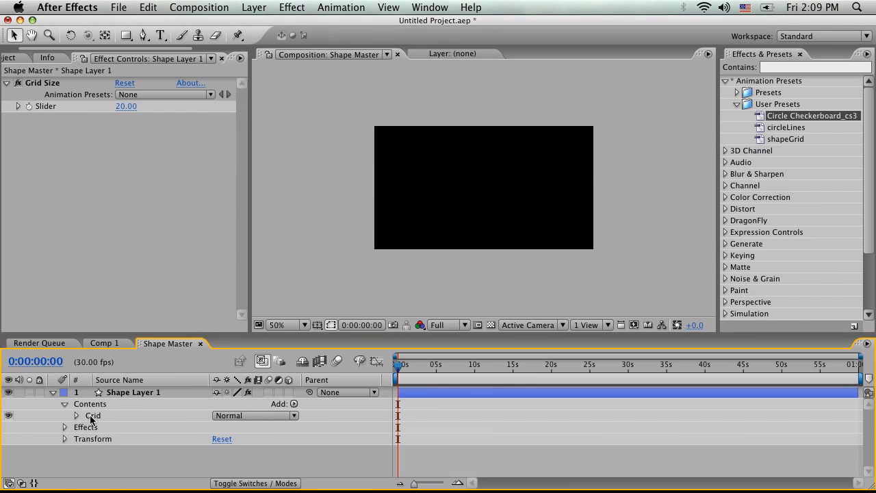
{"action": "left_click", "coordinate": [294, 405]}
{"action": "left_click", "coordinate": [317, 317]}
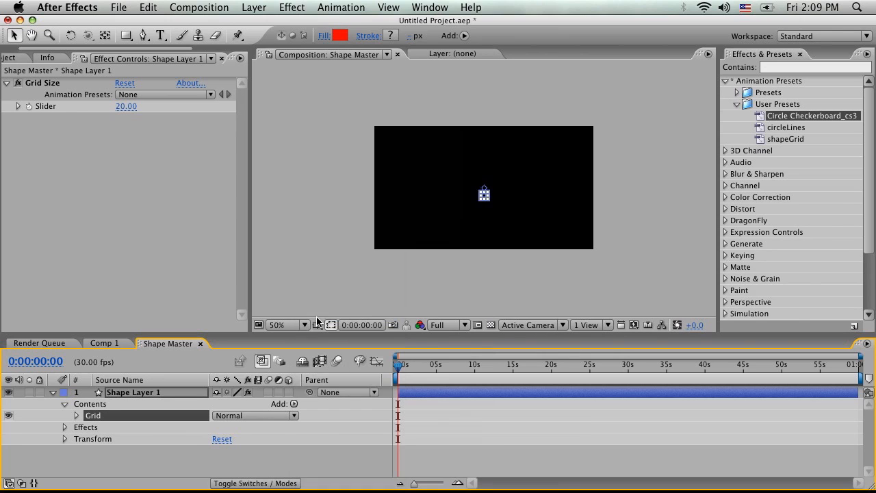
{"action": "scroll", "coordinate": [119, 452], "scroll_direction": "down", "scroll_amount": 2}
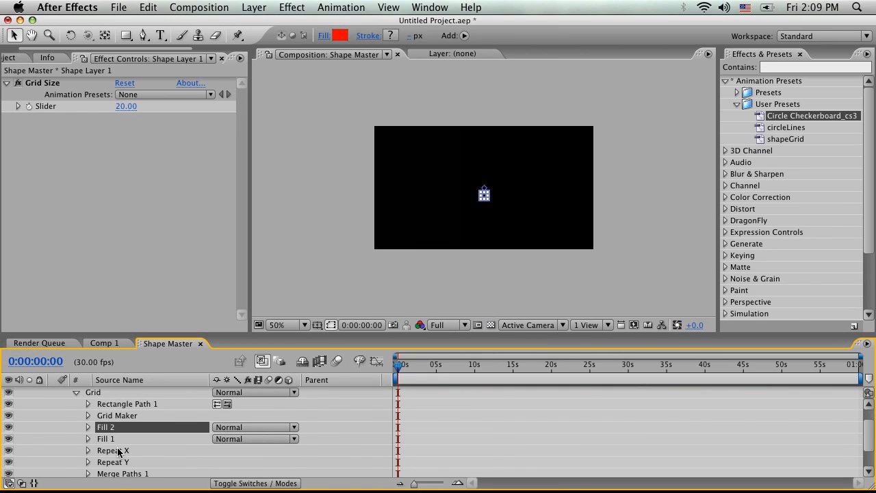
{"action": "scroll", "coordinate": [119, 452], "scroll_direction": "up", "scroll_amount": 2}
{"action": "mouse_move", "coordinate": [106, 452]}
{"action": "left_mouse_down"}
{"action": "mouse_move", "coordinate": [82, 410]}
{"action": "mouse_move", "coordinate": [96, 439]}
{"action": "left_mouse_up"}
{"action": "left_click", "coordinate": [76, 425]}
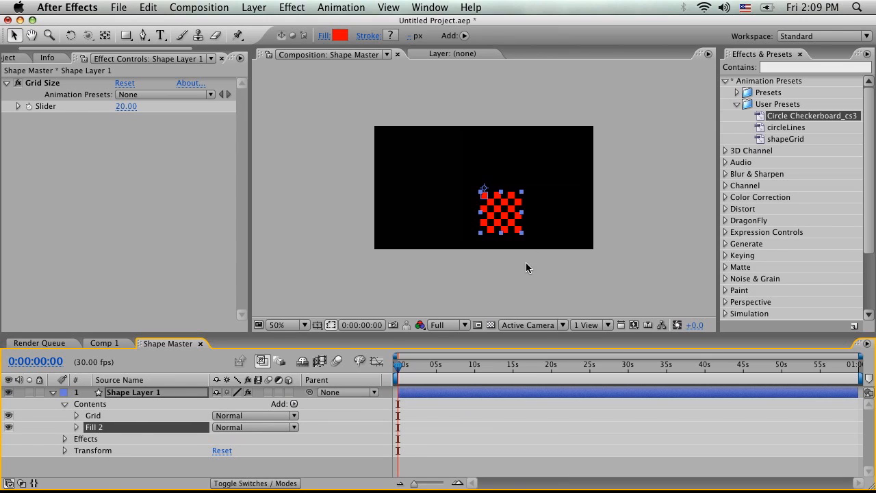
Add an Ellipse path to Shape Layer 1's Contents, between the Grid group and Fill 2.
{"action": "left_click", "coordinate": [508, 275]}
{"action": "scroll", "coordinate": [504, 222], "scroll_direction": "up", "scroll_amount": 1}
{"action": "scroll", "coordinate": [505, 223], "scroll_direction": "down", "scroll_amount": 3}
{"action": "scroll", "coordinate": [504, 223], "scroll_direction": "up", "scroll_amount": 2}
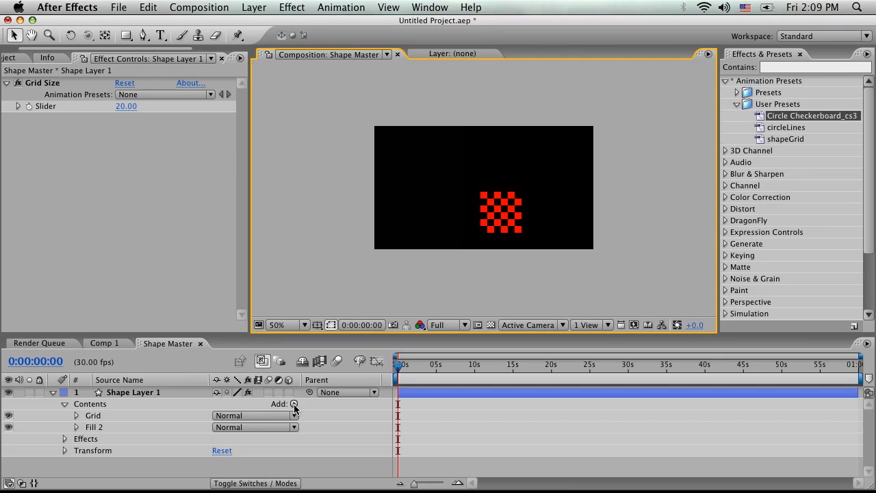
{"action": "left_click", "coordinate": [294, 404]}
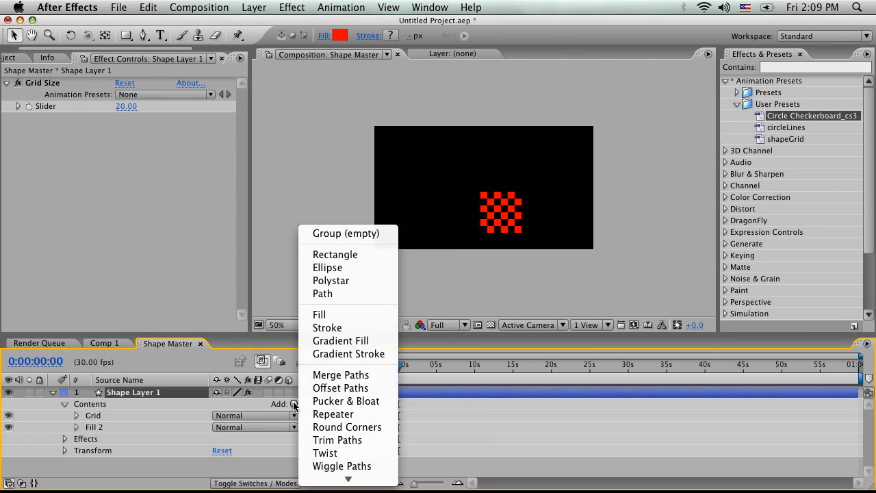
{"action": "left_click", "coordinate": [327, 270]}
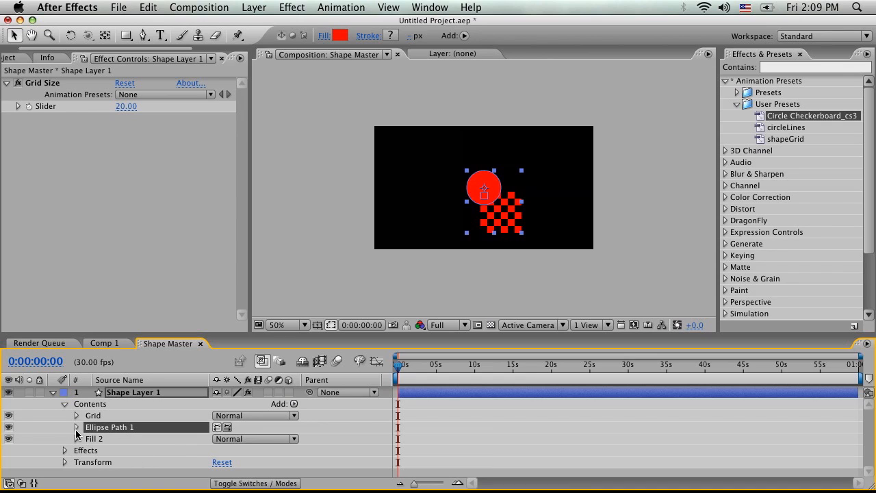
Add Merge Paths below the ellipse path in the layer's Contents and set its mode to Intersect.
{"action": "left_click", "coordinate": [294, 405]}
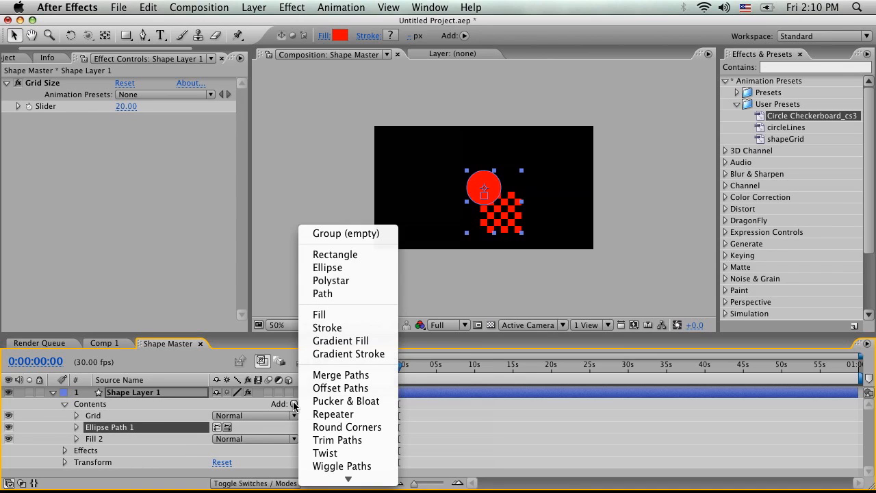
{"action": "left_click", "coordinate": [340, 374]}
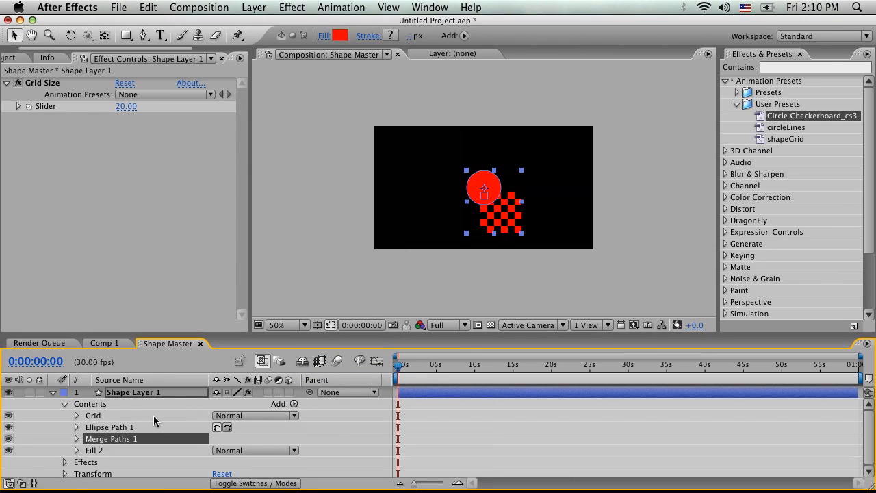
{"action": "left_click", "coordinate": [72, 440]}
{"action": "left_click", "coordinate": [76, 440]}
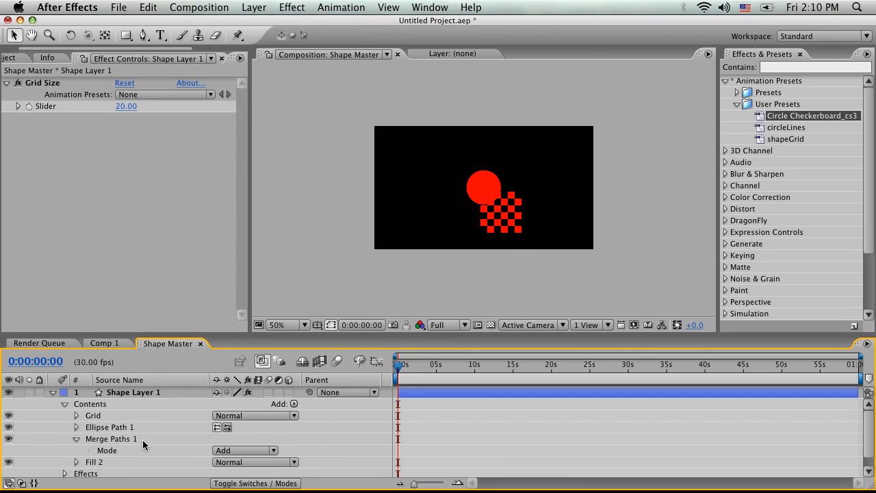
{"action": "left_click", "coordinate": [223, 451]}
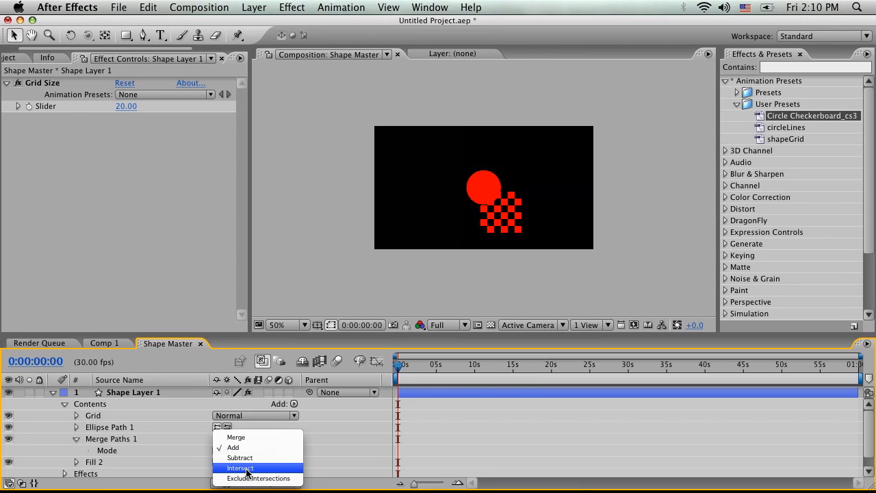
{"action": "left_click", "coordinate": [240, 468]}
{"action": "left_click", "coordinate": [532, 269]}
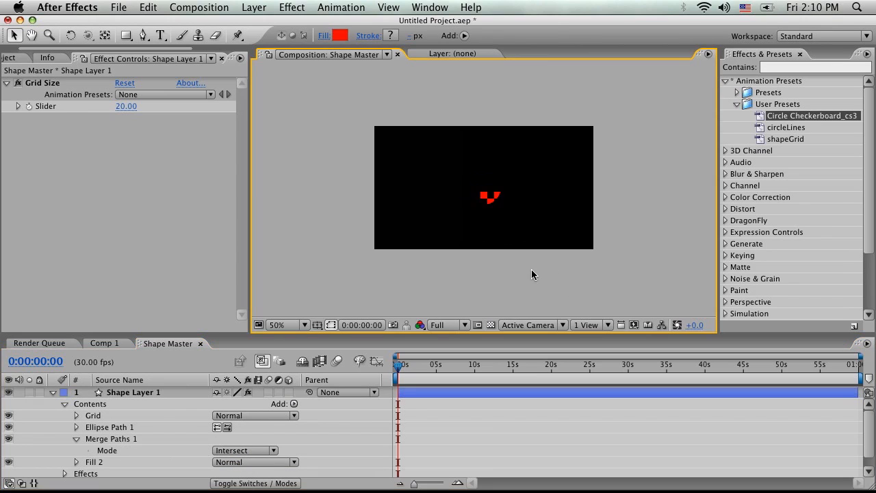
Add another Slider Control effect to Shape Layer 1.
{"action": "key", "text": "period"}
{"action": "key", "text": "comma"}
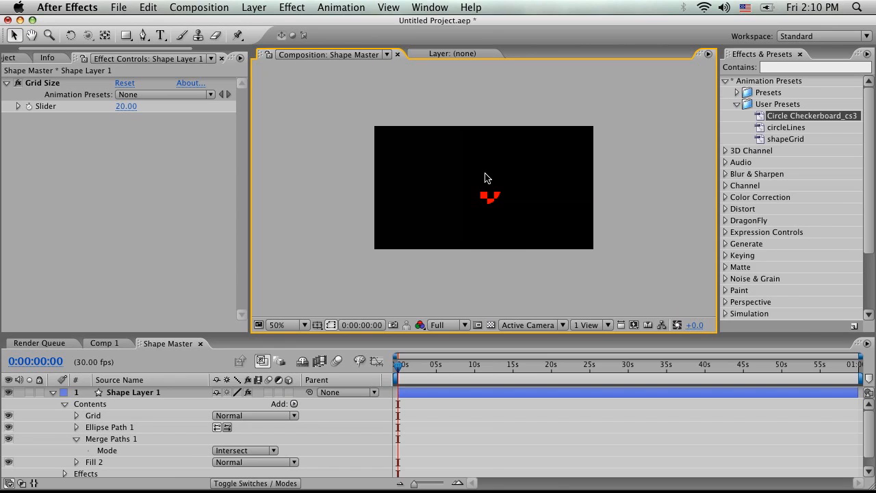
{"action": "left_click", "coordinate": [97, 429]}
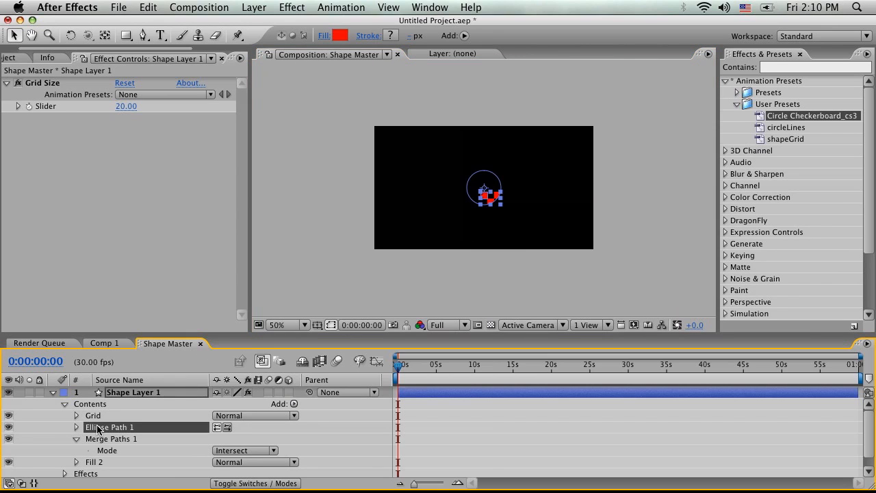
{"action": "left_click", "coordinate": [112, 441]}
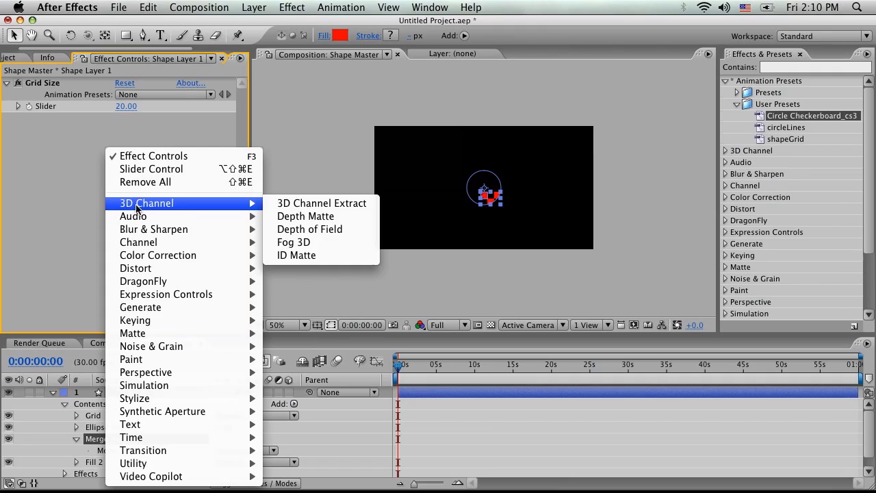
{"action": "left_click", "coordinate": [147, 171]}
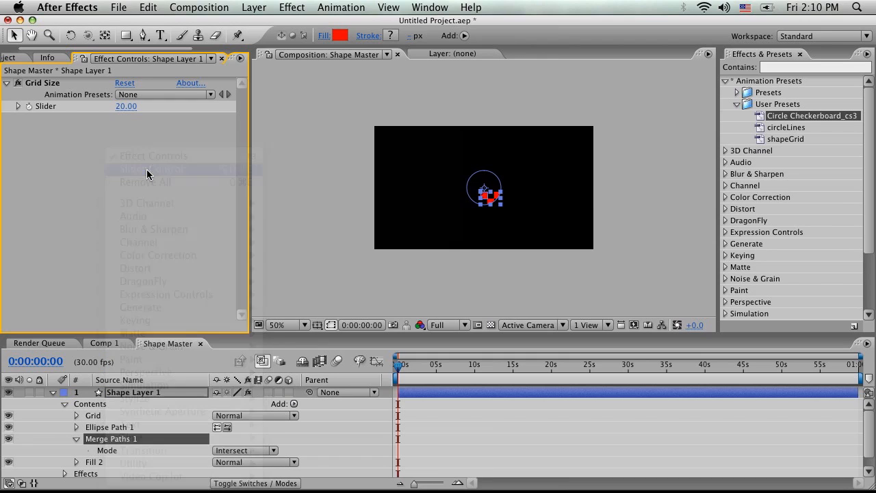
Rename the new Slider Control effect on Shape Layer 1 as "Elipse Size".
{"action": "right_click", "coordinate": [77, 196]}
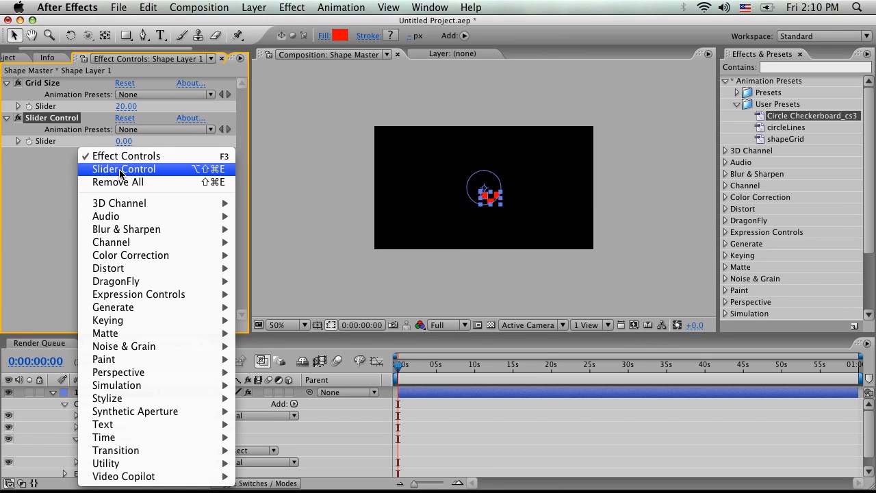
{"action": "left_click", "coordinate": [24, 205]}
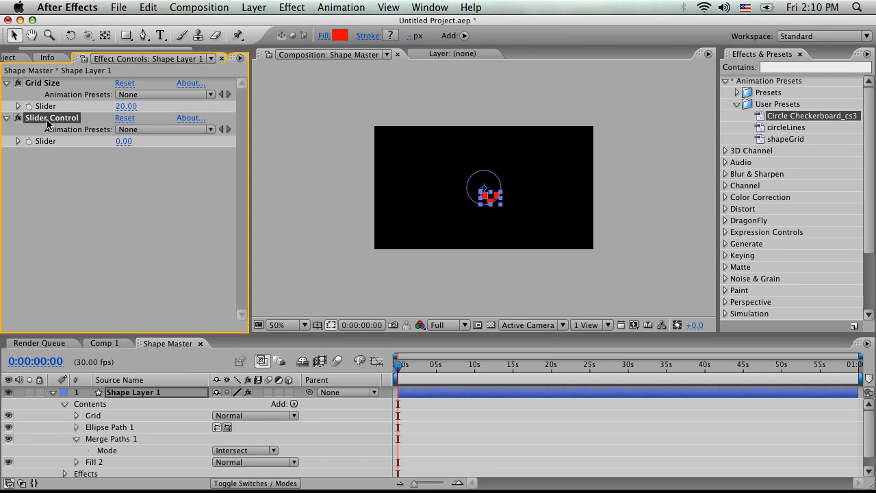
{"action": "key", "text": "Return"}
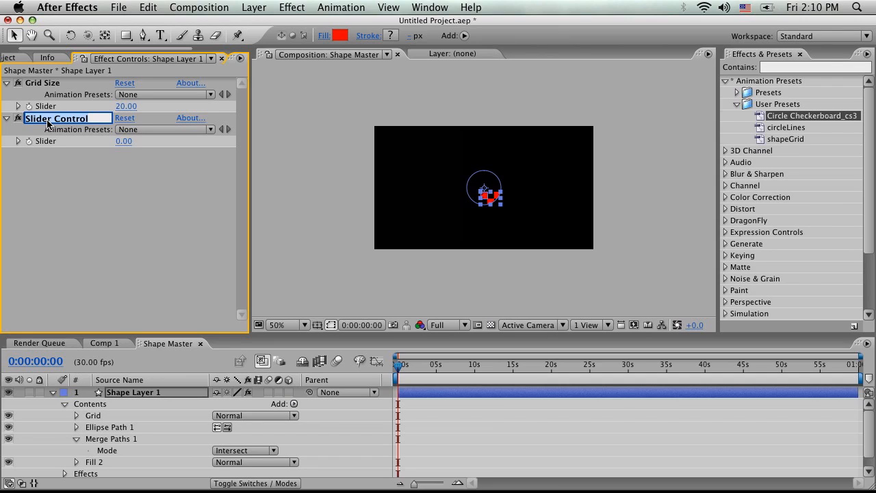
{"action": "type", "text": "Elipse Size"}
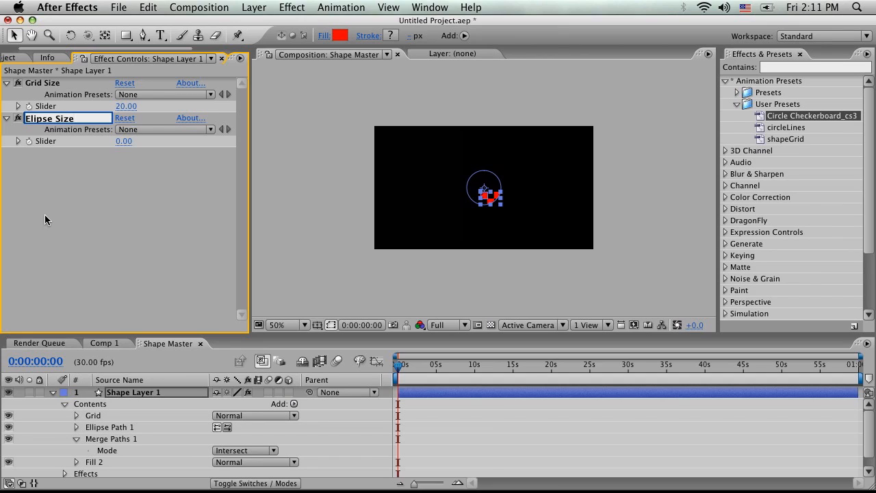
{"action": "key", "text": "Return"}
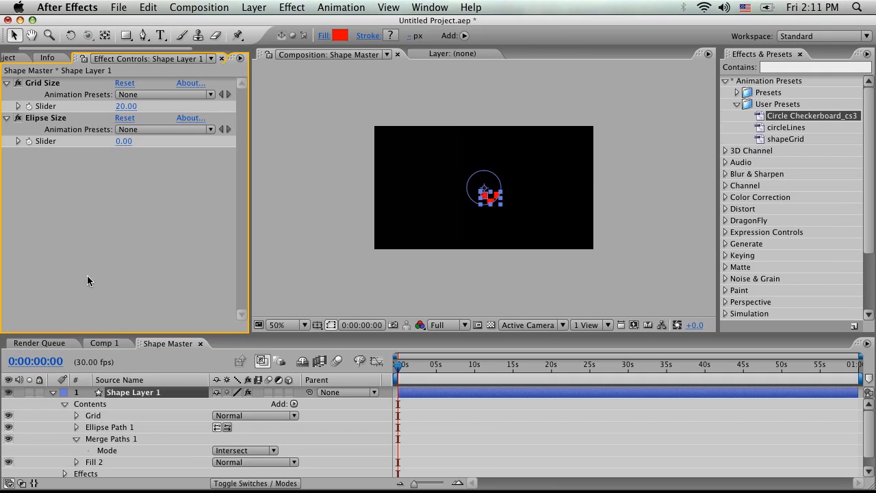
Link Ellipse Path 1's Size to the Elipse Size slider with an expression.
{"action": "left_click", "coordinate": [76, 439]}
{"action": "left_click", "coordinate": [76, 428]}
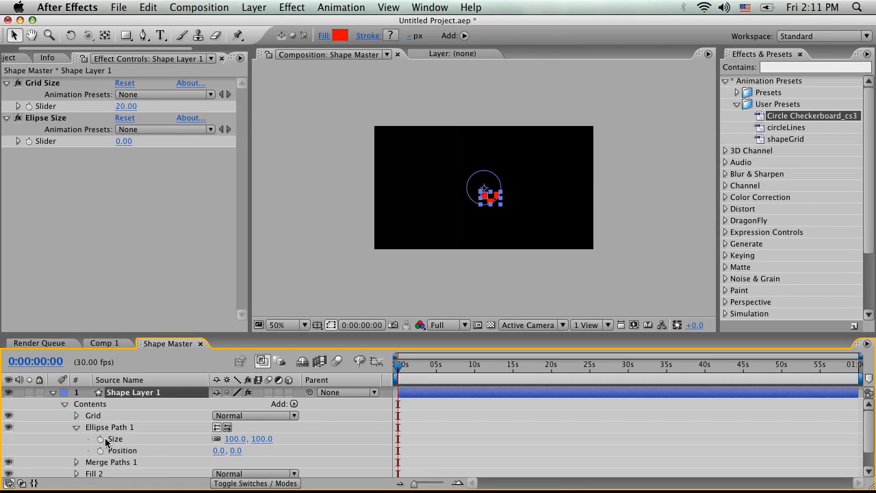
{"action": "left_click", "coordinate": [100, 439], "text": "alt"}
{"action": "left_click_drag", "start_coordinate": [253, 451], "coordinate": [123, 142]}
Try the Elipse Size slider at 400 and 300, and bring it down to 86.
{"action": "left_click", "coordinate": [123, 142]}
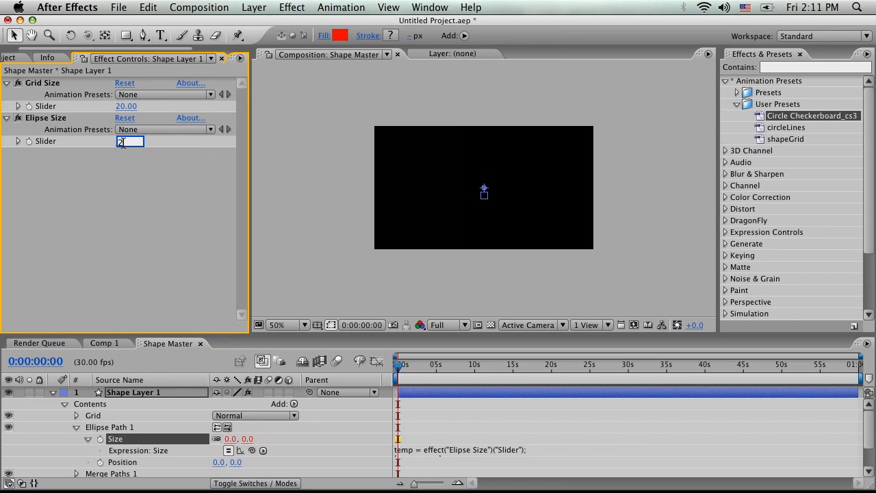
{"action": "key", "text": "Return"}
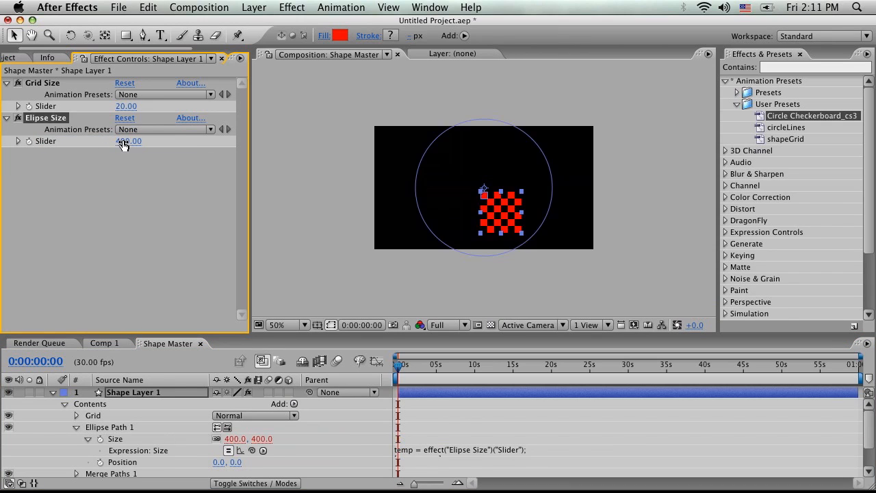
{"action": "left_click", "coordinate": [134, 142]}
{"action": "type", "text": "300"}
{"action": "key", "text": "Return"}
{"action": "left_click", "coordinate": [193, 252]}
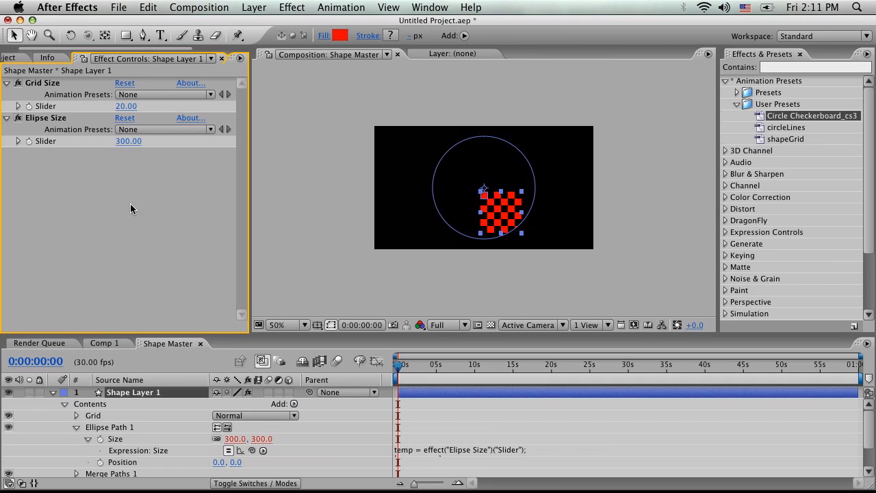
{"action": "left_click_drag", "start_coordinate": [121, 142], "coordinate": [173, 145]}
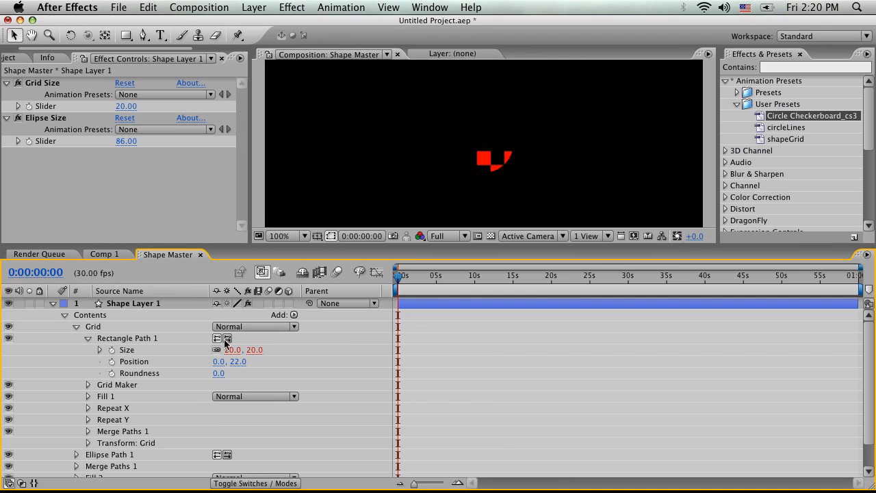
Shift Rectangle Path 1's vertical position in the Grid group to -41 and set the Elipse Size slider to 100.
{"action": "left_click", "coordinate": [133, 339]}
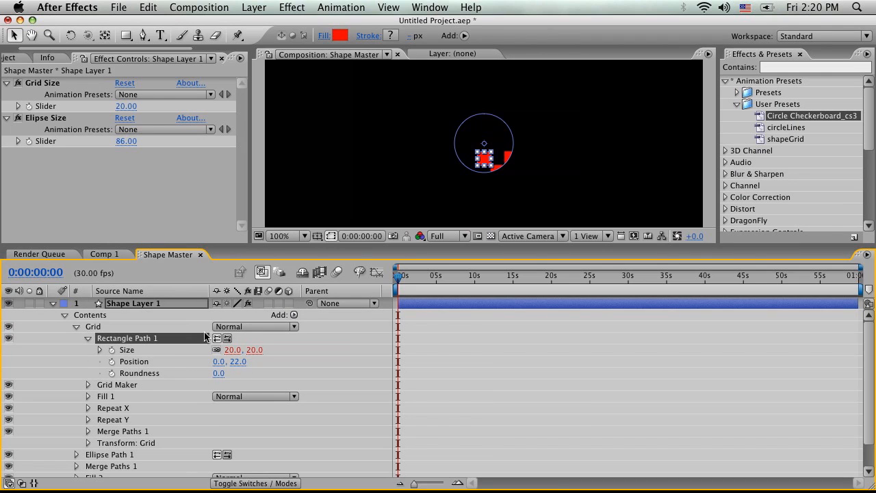
{"action": "left_click_drag", "start_coordinate": [241, 369], "coordinate": [213, 368]}
{"action": "left_click", "coordinate": [126, 141]}
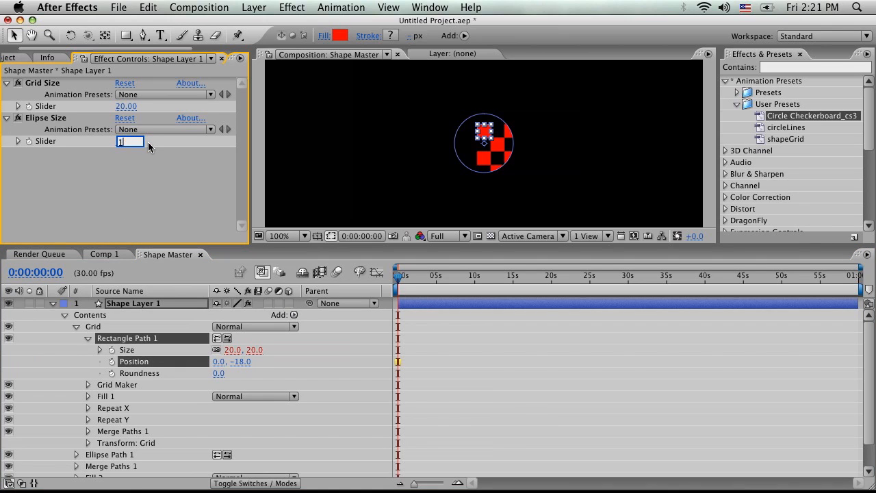
{"action": "type", "text": "100"}
{"action": "key", "text": "Return"}
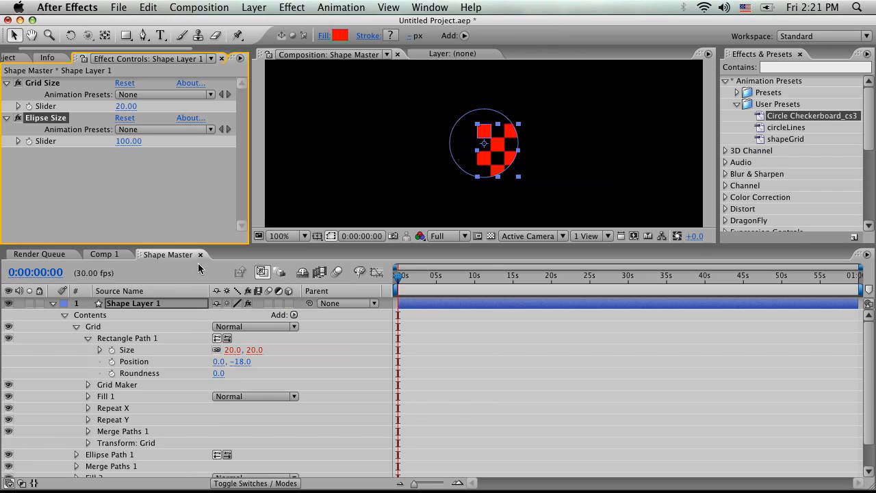
{"action": "left_click_drag", "start_coordinate": [243, 369], "coordinate": [229, 365]}
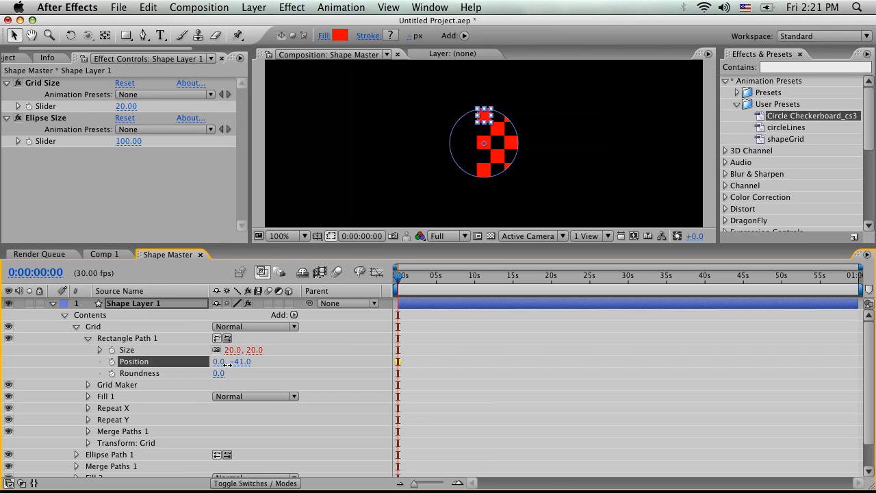
{"action": "left_click", "coordinate": [238, 361]}
{"action": "left_click", "coordinate": [262, 365]}
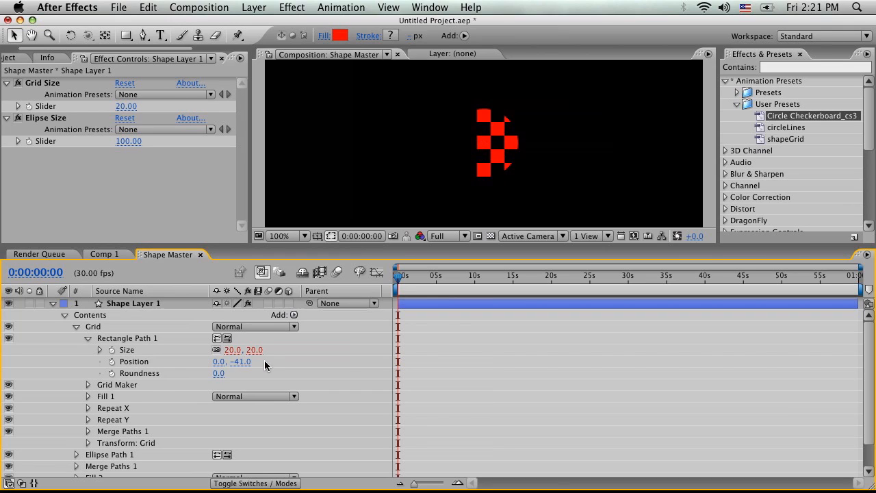
Give Rectangle Path 1's Position the expression temp = effect("Elipse Size")("Slider")*-.5; [temp, temp].
{"action": "left_click", "coordinate": [112, 363], "text": "alt"}
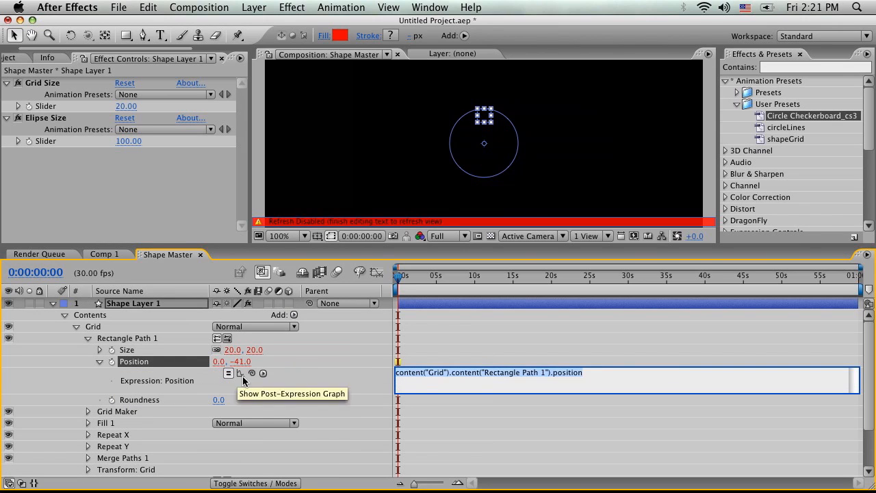
{"action": "left_click_drag", "start_coordinate": [251, 374], "coordinate": [61, 141]}
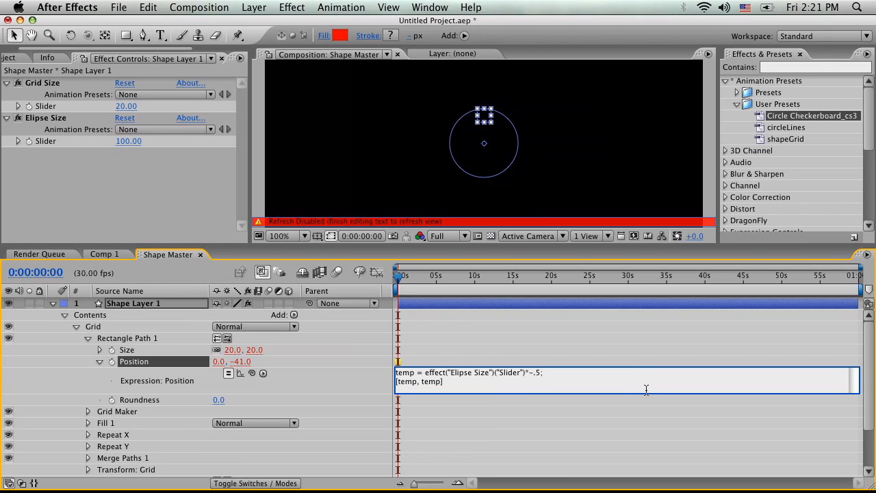
{"action": "left_click", "coordinate": [531, 363]}
{"action": "left_click_drag", "start_coordinate": [399, 276], "coordinate": [372, 284]}
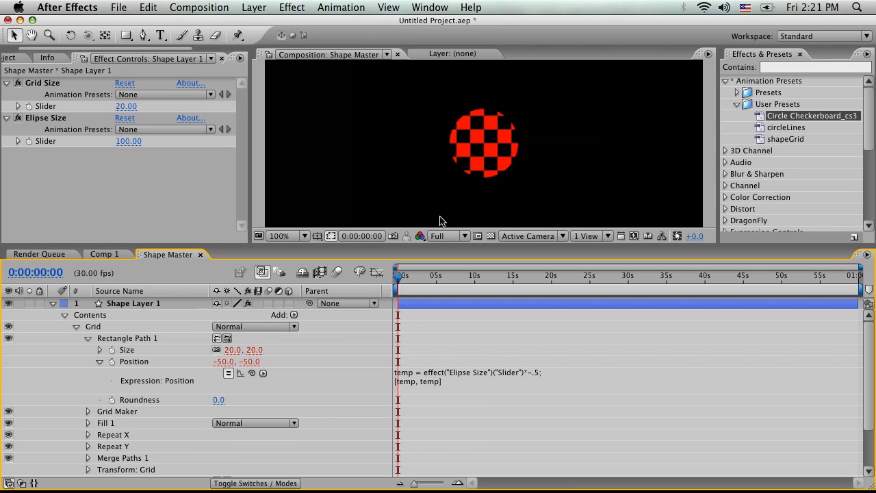
Reduce the Elipse Size slider to 79 to test the grid's alignment with the ellipse.
{"action": "left_click", "coordinate": [129, 141]}
{"action": "mouse_move", "coordinate": [128, 141]}
{"action": "left_mouse_down"}
{"action": "mouse_move", "coordinate": [277, 145]}
{"action": "mouse_move", "coordinate": [79, 148]}
{"action": "mouse_move", "coordinate": [121, 149]}
{"action": "left_mouse_up"}
{"action": "key", "text": "period"}
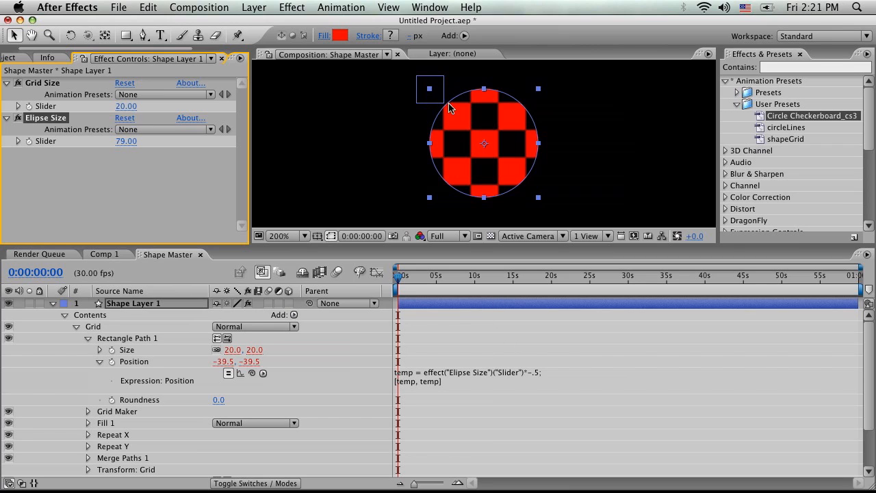
Extend the first line of Rectangle Path 1's Position expression with +(effect("Grid Size")("Slider")*.5).
{"action": "left_click", "coordinate": [538, 372]}
{"action": "left_click", "coordinate": [539, 373]}
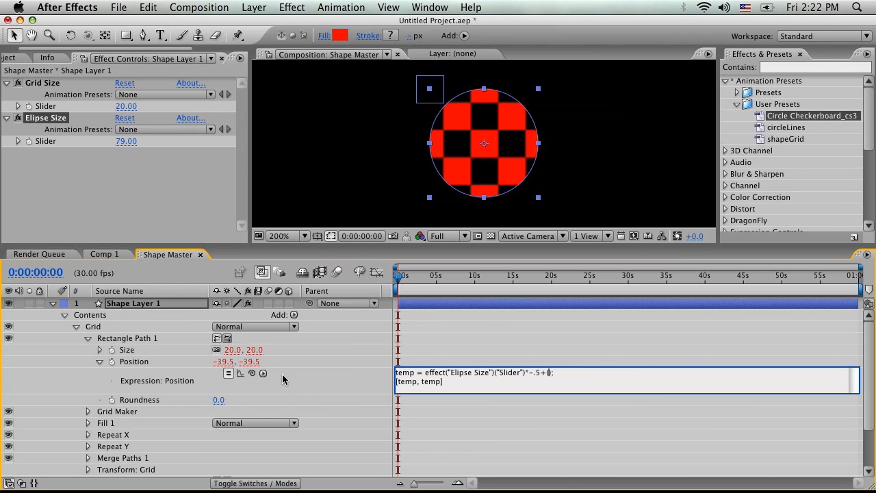
{"action": "left_click_drag", "start_coordinate": [252, 374], "coordinate": [53, 107]}
{"action": "type", "text": ")(\"Slider\")*.5"}
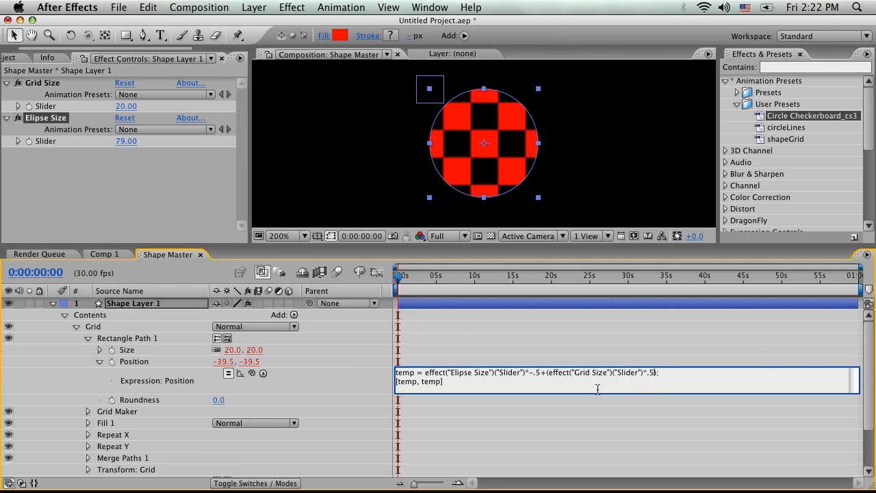
{"action": "left_click", "coordinate": [633, 350]}
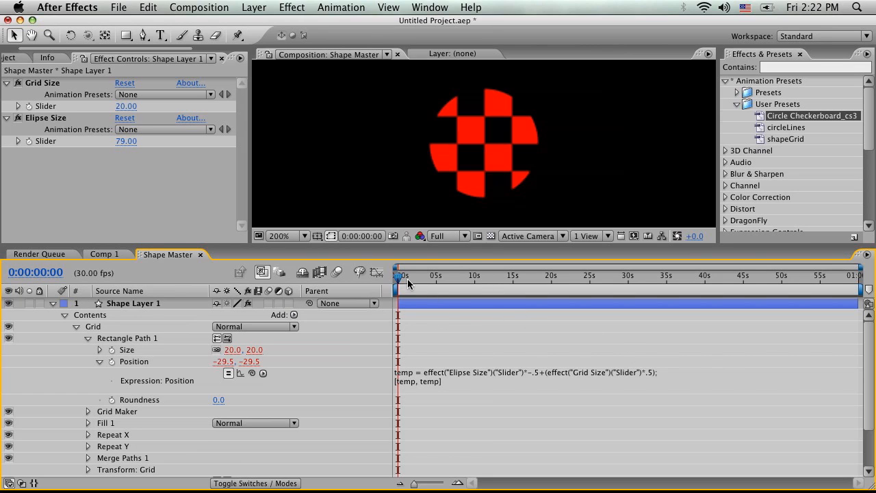
Test the sliders by raising Elipse Size to 138 and Grid Size to 24.
{"action": "left_click_drag", "start_coordinate": [404, 278], "coordinate": [373, 282]}
{"action": "left_click_drag", "start_coordinate": [132, 142], "coordinate": [163, 133]}
{"action": "scroll", "coordinate": [483, 128], "scroll_direction": "down", "scroll_amount": 1}
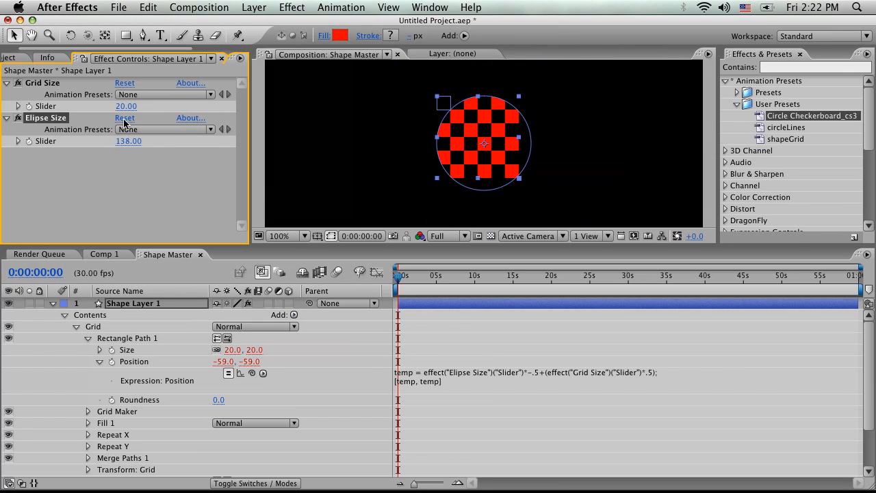
{"action": "mouse_move", "coordinate": [126, 113]}
{"action": "left_mouse_down"}
{"action": "mouse_move", "coordinate": [161, 108]}
{"action": "mouse_move", "coordinate": [131, 113]}
{"action": "left_mouse_up"}
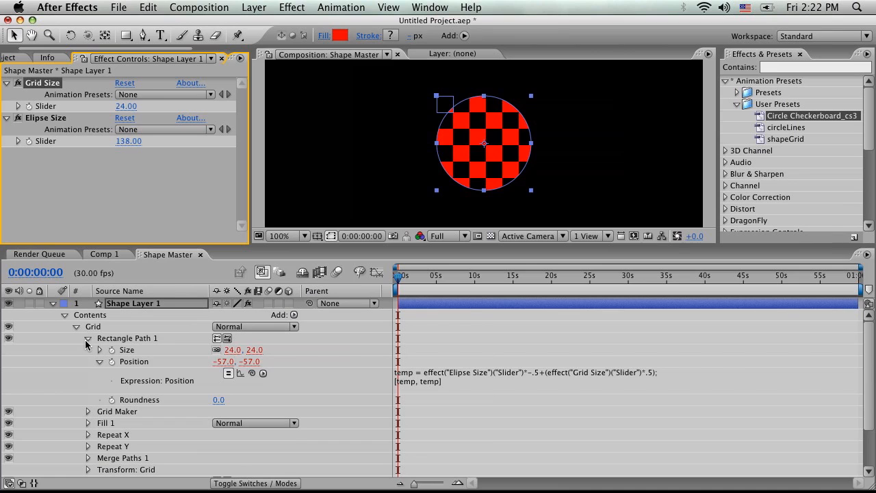
Expand Repeat X, and set the Elipse Size slider to 200 and the Grid Size slider to 20.
{"action": "left_click", "coordinate": [87, 339]}
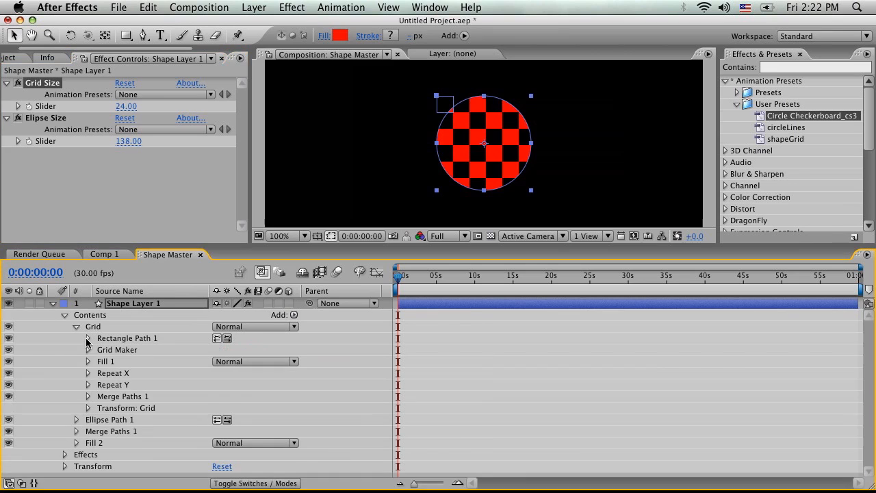
{"action": "left_click", "coordinate": [87, 373]}
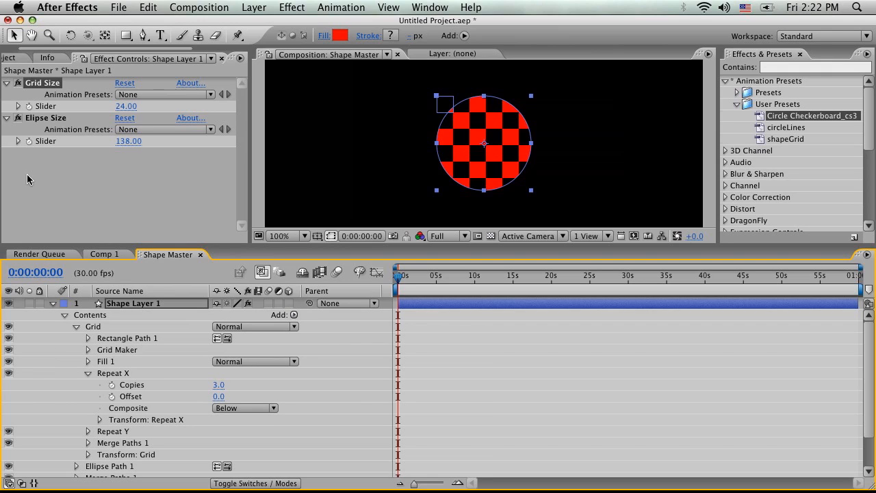
{"action": "left_click", "coordinate": [128, 144]}
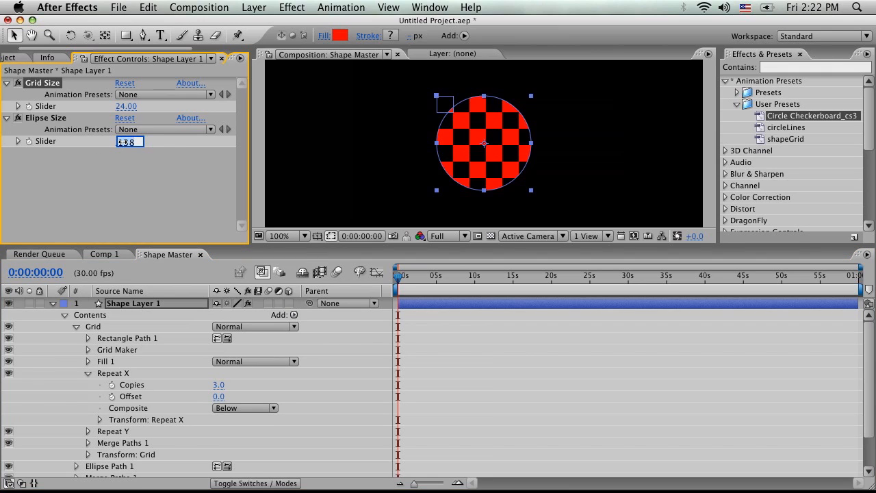
{"action": "type", "text": "200"}
{"action": "key", "text": "Return"}
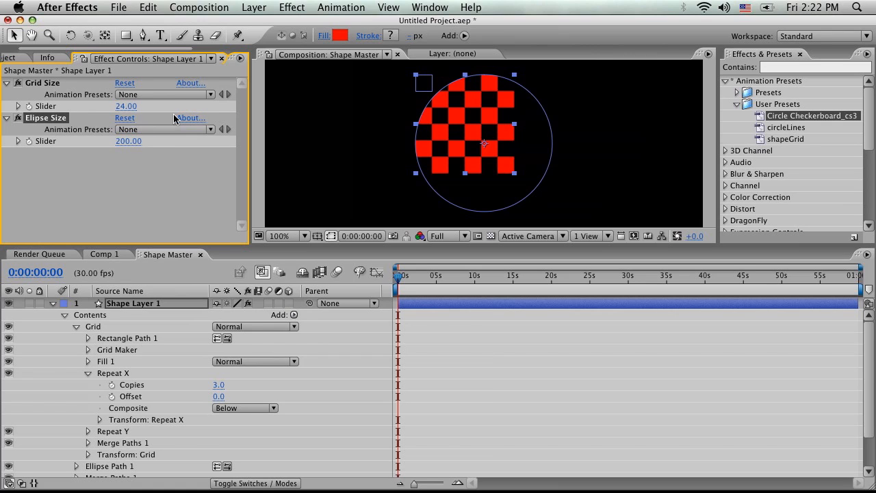
{"action": "left_click", "coordinate": [129, 107]}
{"action": "type", "text": "20"}
{"action": "key", "text": "Return"}
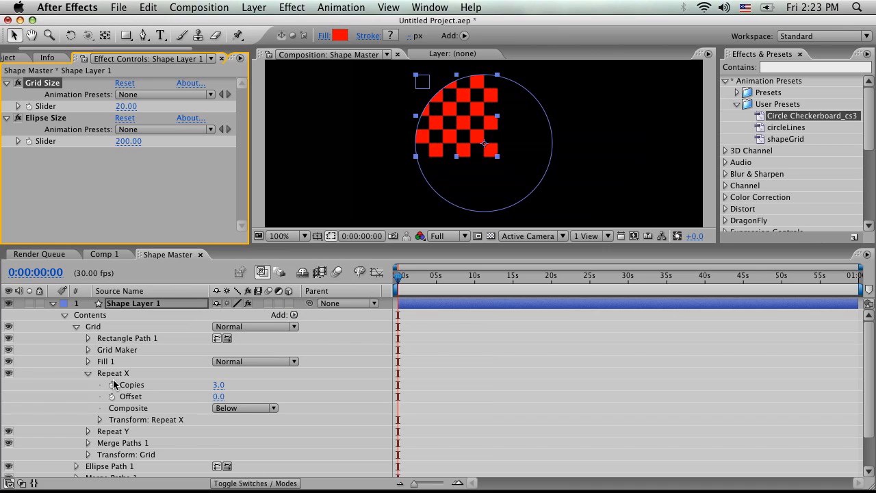
Give Repeat X's Copies the expression effect("Elipse Size")("Slider")/effect("Grid Size")("Slider")*2, and collapse Repeat X.
{"action": "left_click", "coordinate": [113, 385], "text": "alt"}
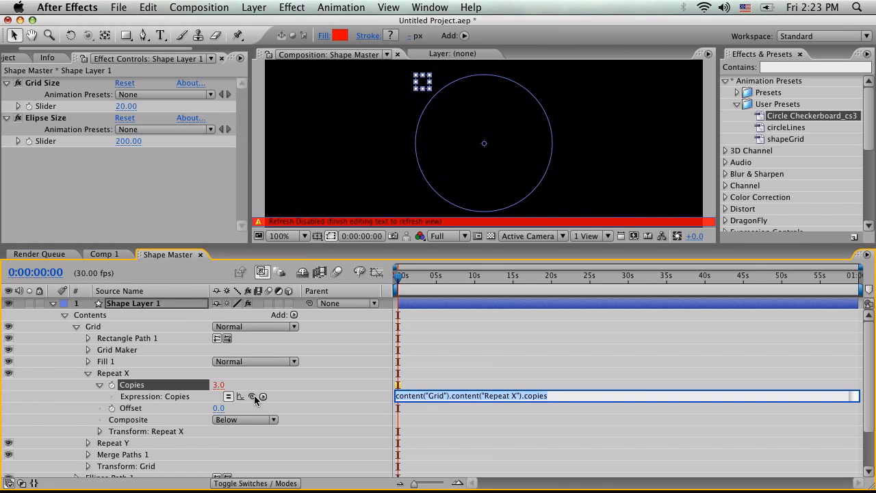
{"action": "left_click_drag", "start_coordinate": [252, 396], "coordinate": [47, 141]}
{"action": "type", "text": "/"}
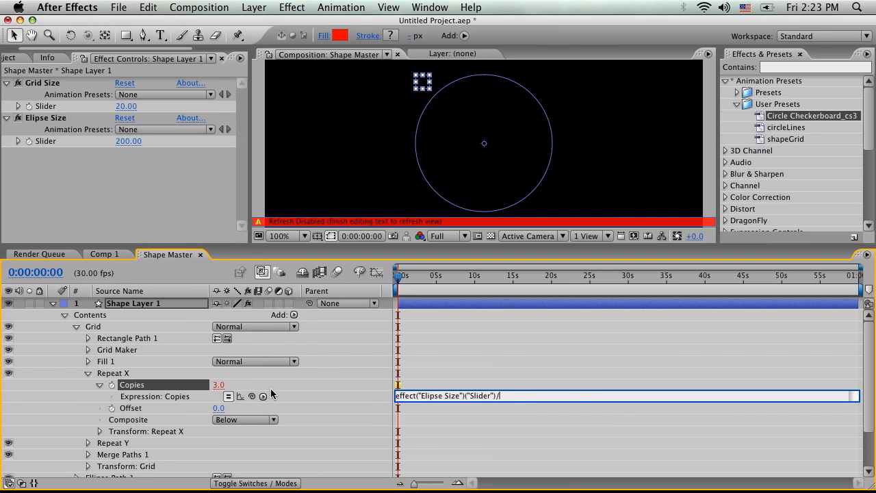
{"action": "left_click_drag", "start_coordinate": [252, 397], "coordinate": [46, 106]}
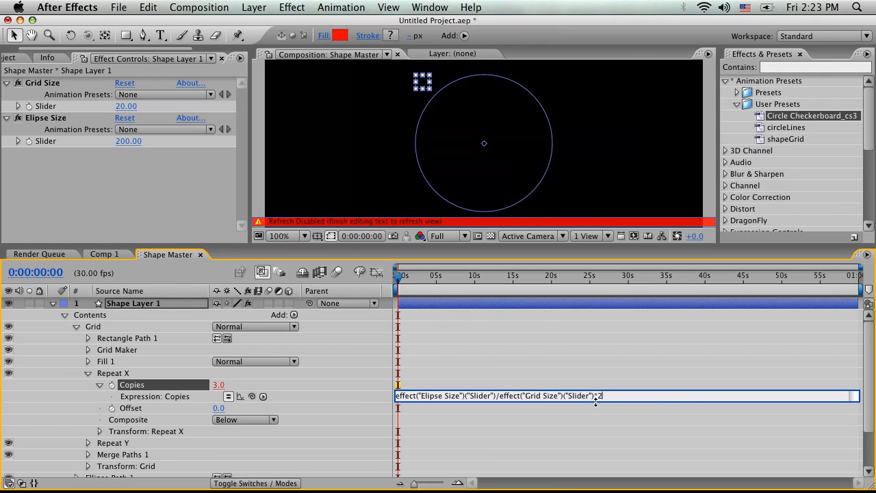
{"action": "left_click", "coordinate": [598, 388]}
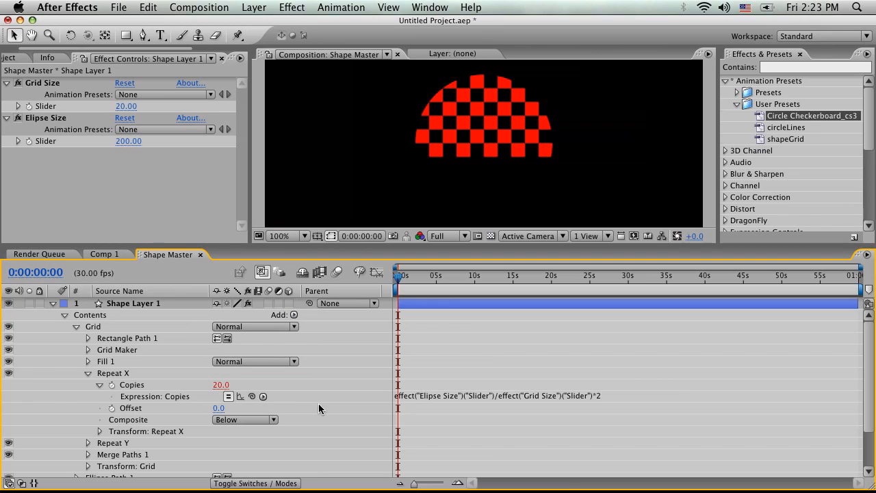
{"action": "scroll", "coordinate": [488, 142], "scroll_direction": "down", "scroll_amount": 1}
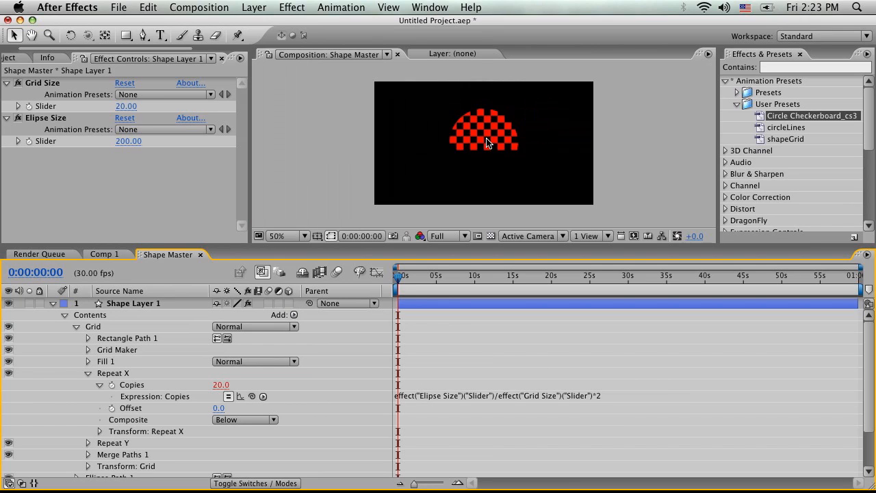
{"action": "left_click", "coordinate": [88, 373]}
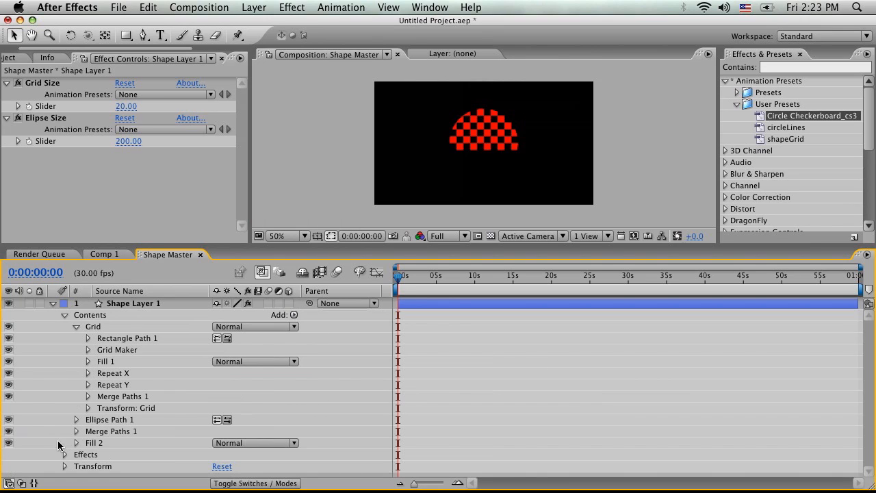
Hide Ellipse Path 1 to expose the uncropped checkerboard grid.
{"action": "left_click", "coordinate": [106, 421]}
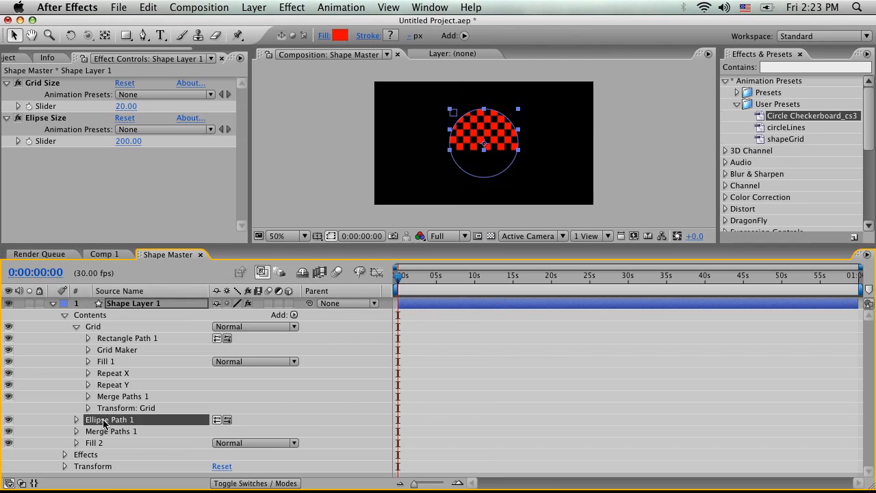
{"action": "left_click", "coordinate": [9, 420]}
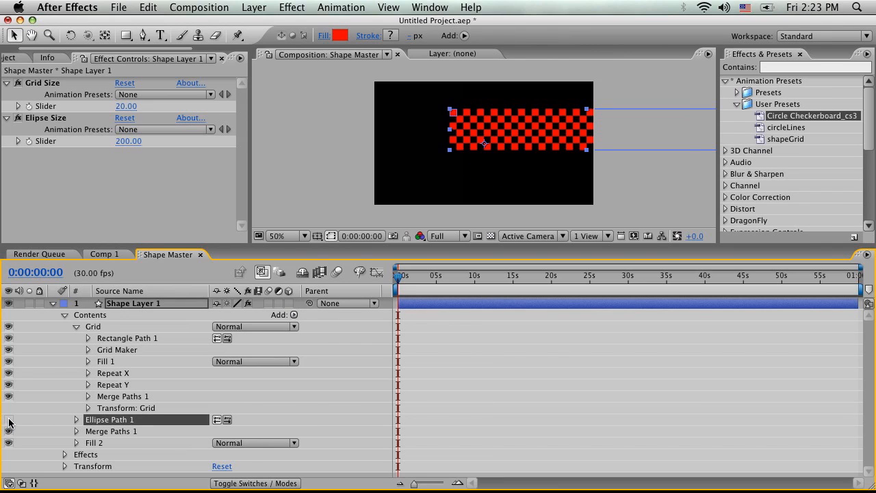
{"action": "scroll", "coordinate": [602, 155], "scroll_direction": "down", "scroll_amount": 3}
{"action": "scroll", "coordinate": [570, 129], "scroll_direction": "up", "scroll_amount": 3}
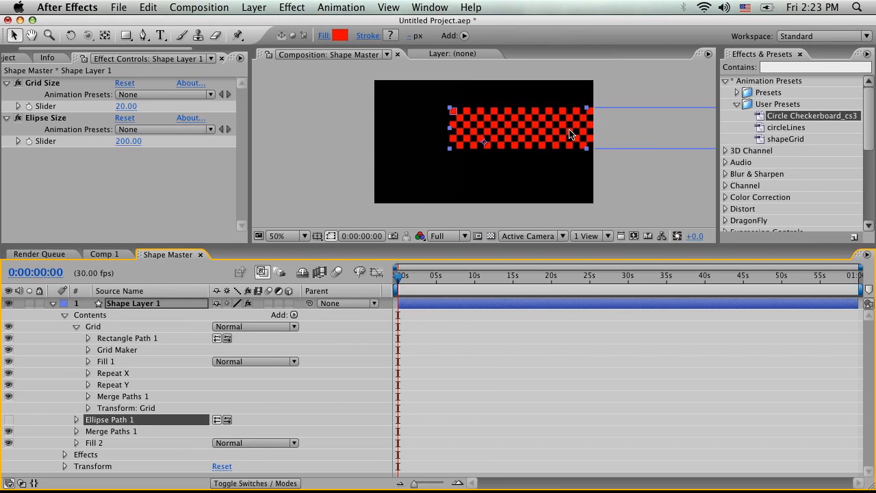
Change the multiplier at the end of Repeat X's Copies expression to *.5.
{"action": "left_click", "coordinate": [117, 373]}
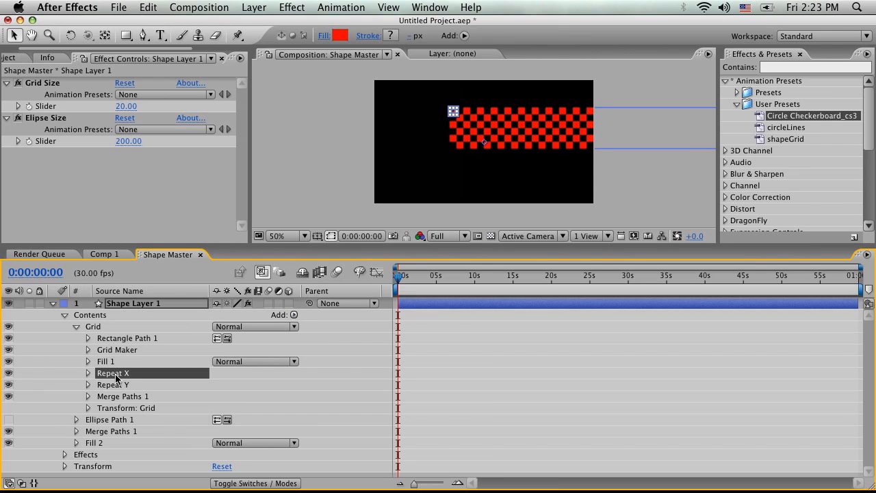
{"action": "left_click", "coordinate": [88, 373]}
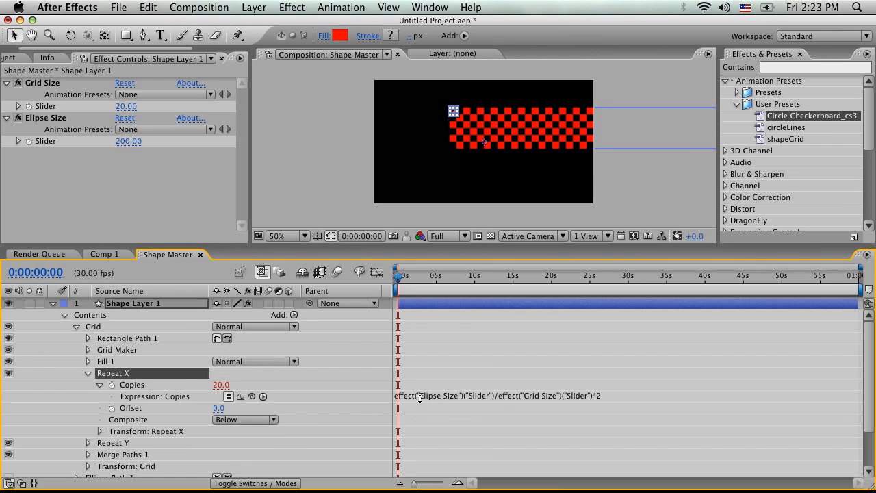
{"action": "left_click", "coordinate": [559, 393]}
{"action": "left_click", "coordinate": [586, 395]}
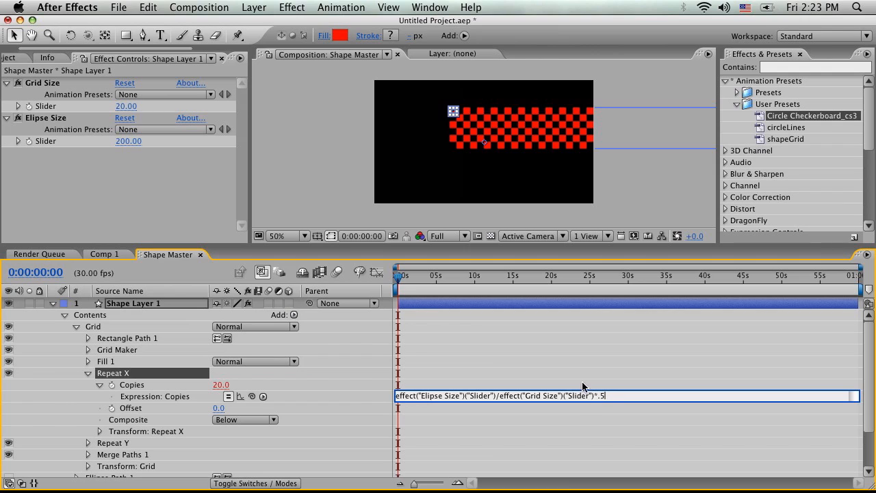
{"action": "left_click", "coordinate": [585, 385]}
{"action": "left_click_drag", "start_coordinate": [401, 276], "coordinate": [339, 299]}
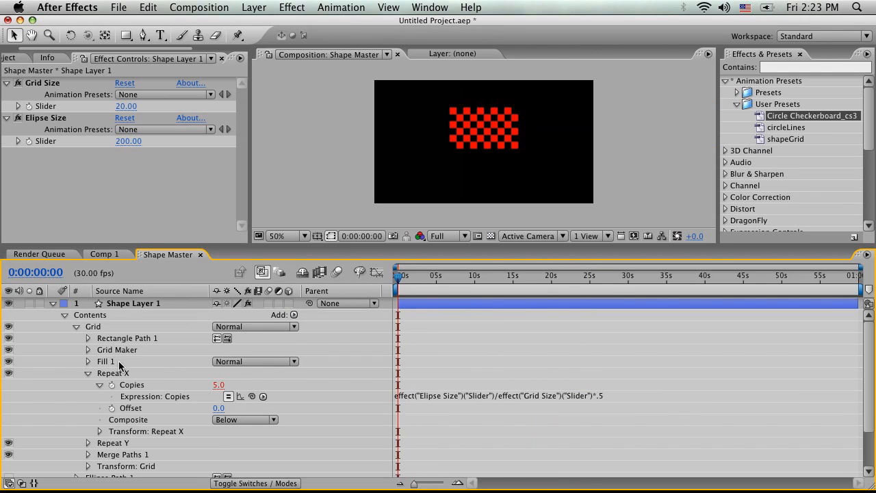
Show Ellipse Path 1 and turn off the Merge Paths 1 directly below it, outside the Grid group.
{"action": "left_click", "coordinate": [114, 373]}
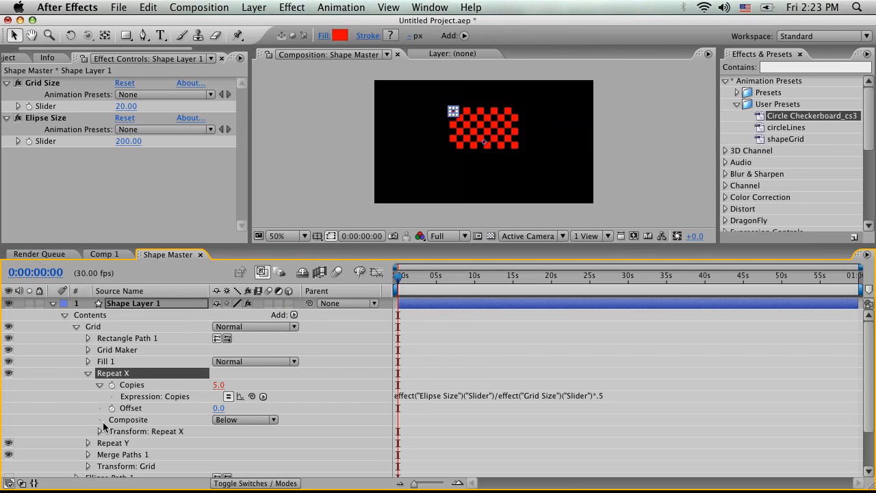
{"action": "left_click", "coordinate": [113, 444]}
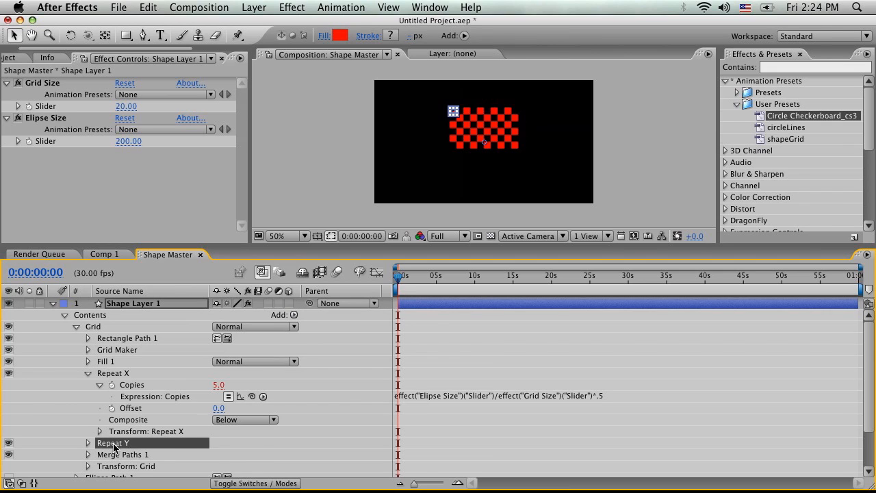
{"action": "scroll", "coordinate": [114, 445], "scroll_direction": "down", "scroll_amount": 2}
{"action": "left_click", "coordinate": [114, 431]}
{"action": "left_click", "coordinate": [112, 443]}
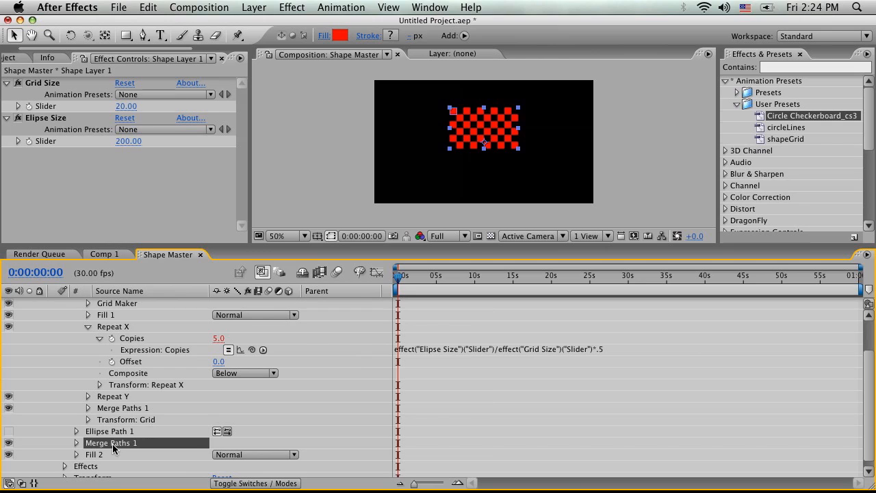
{"action": "left_click", "coordinate": [103, 433]}
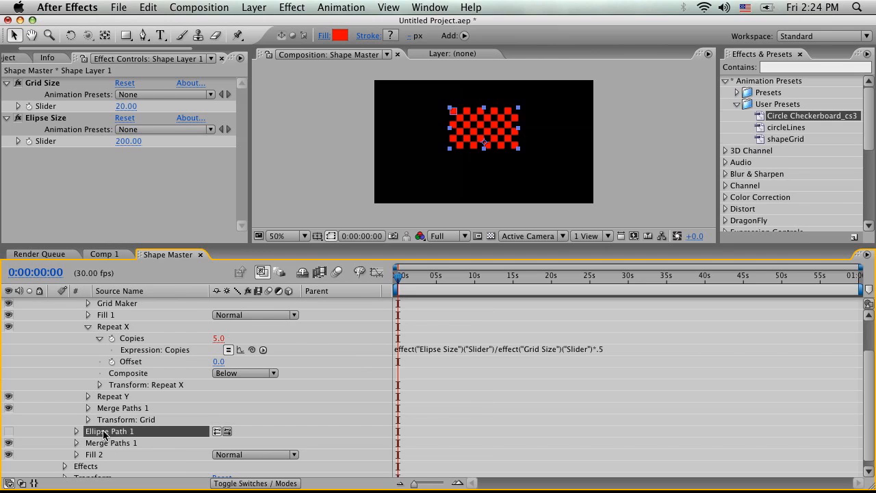
{"action": "left_click", "coordinate": [8, 432]}
{"action": "left_click", "coordinate": [8, 443]}
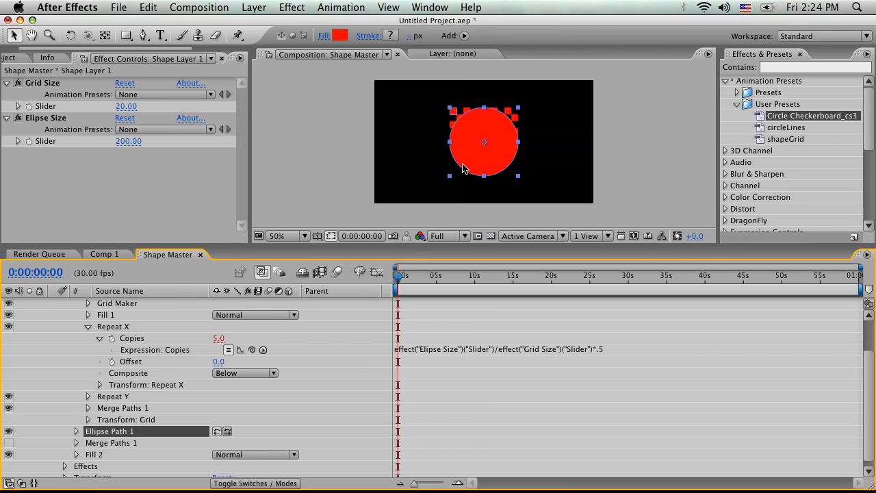
Test the grid coverage by lowering the Grid Size slider to 7, and return it to 20.
{"action": "left_click_drag", "start_coordinate": [124, 109], "coordinate": [115, 106]}
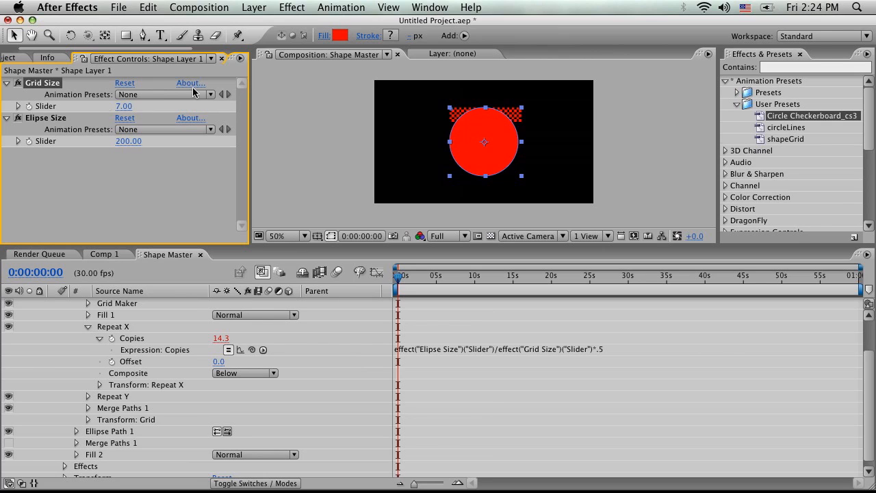
{"action": "left_click_drag", "start_coordinate": [122, 107], "coordinate": [128, 106]}
Expand Repeat Y, enable an expression on its Copies, and try to paste Repeat X's Copies expression into it.
{"action": "left_click", "coordinate": [602, 351]}
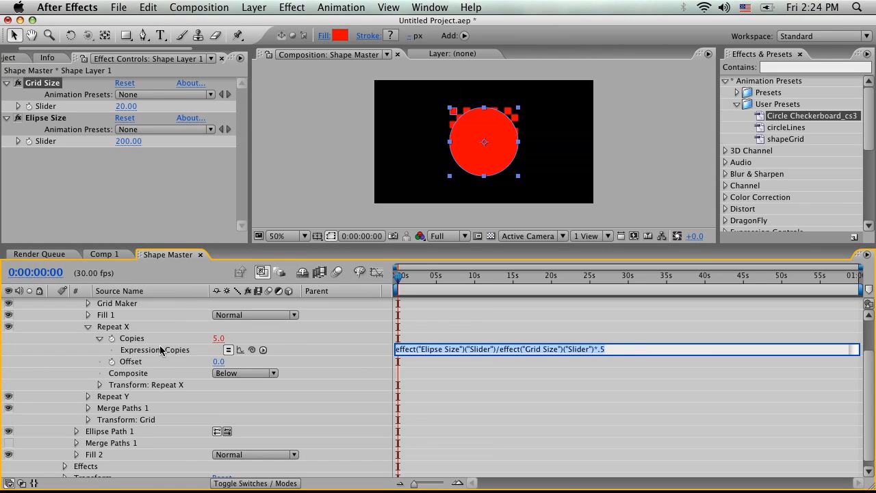
{"action": "left_click", "coordinate": [88, 397]}
{"action": "scroll", "coordinate": [382, 387], "scroll_direction": "down", "scroll_amount": 3}
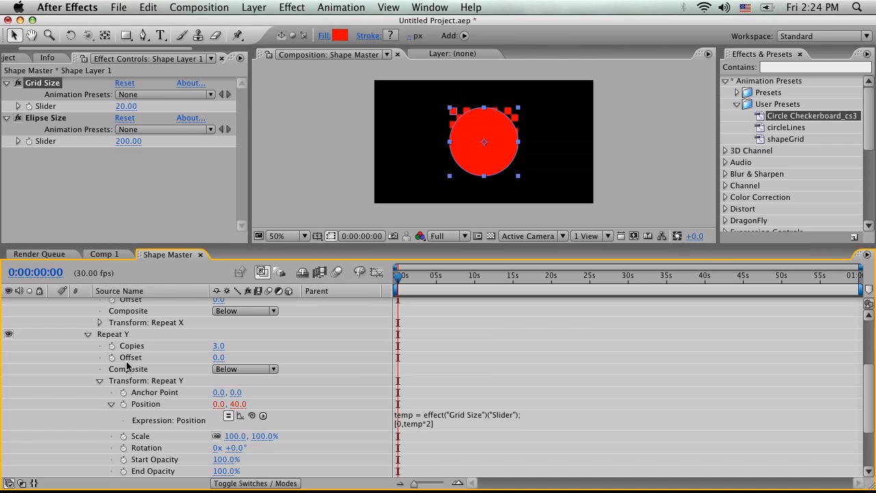
{"action": "left_click", "coordinate": [112, 346], "text": "alt"}
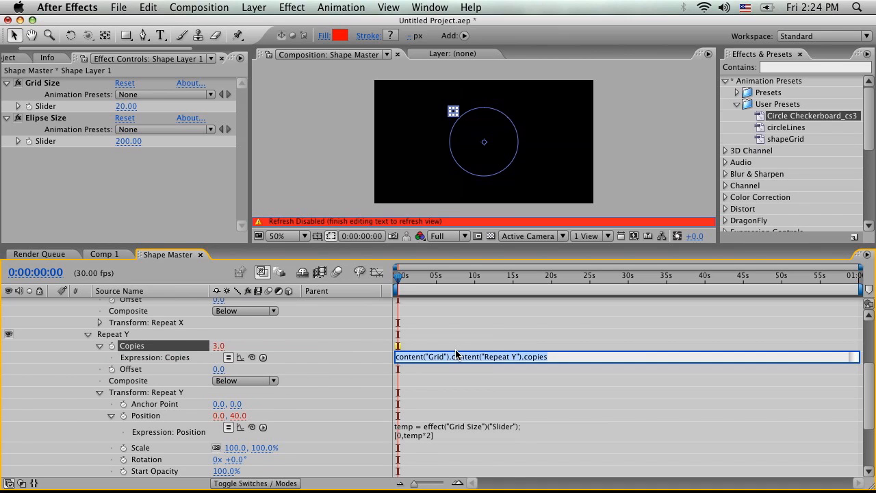
{"action": "key", "text": "ctrl+v"}
{"action": "left_click", "coordinate": [477, 346]}
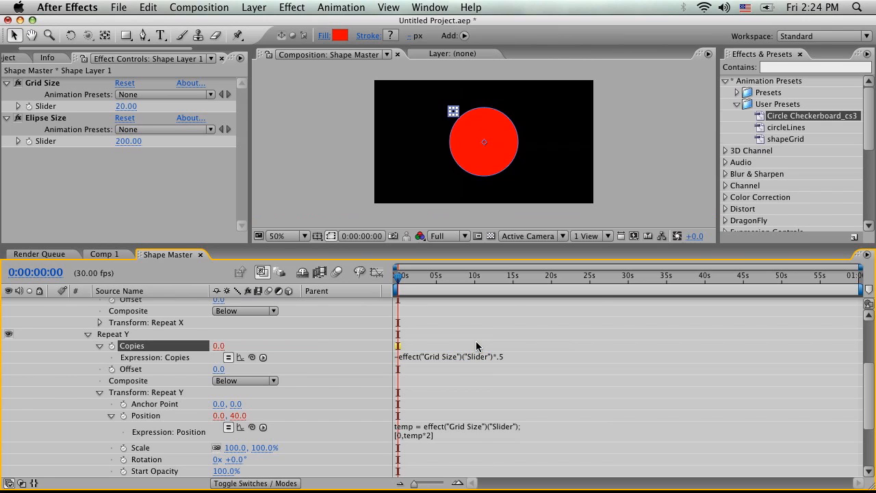
Copy Repeat X's Copies expression, effect("Elipse Size")("Slider")/effect("Grid Size")("Slider")*.5, over Repeat Y's Copies expression.
{"action": "scroll", "coordinate": [472, 351], "scroll_direction": "up", "scroll_amount": 3}
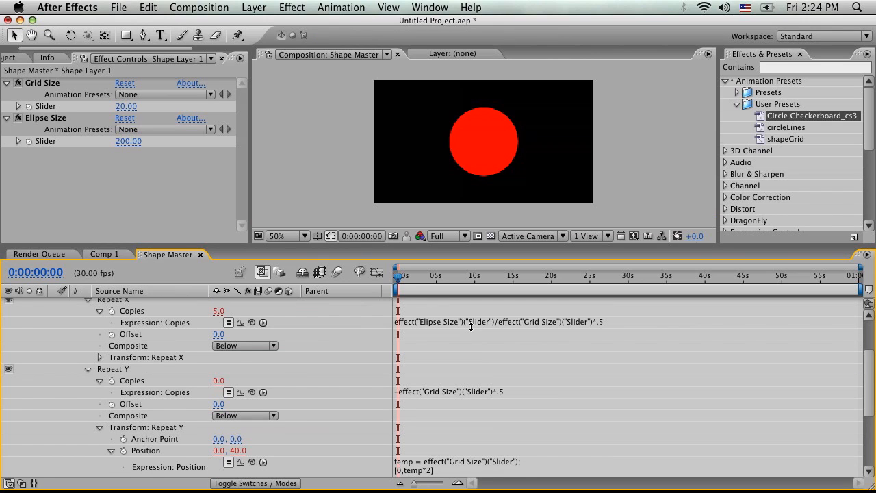
{"action": "left_click", "coordinate": [471, 323]}
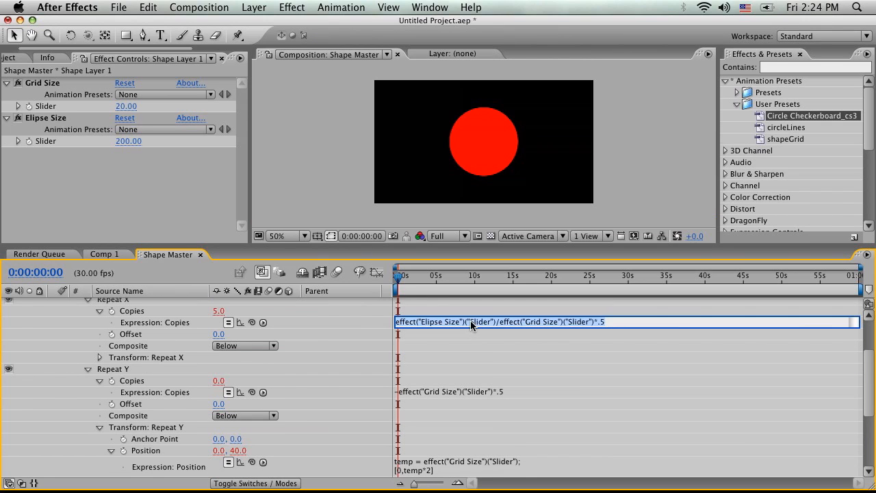
{"action": "key", "text": "ctrl+c"}
{"action": "left_click", "coordinate": [472, 394]}
{"action": "key", "text": "ctrl+v"}
{"action": "left_click", "coordinate": [494, 374]}
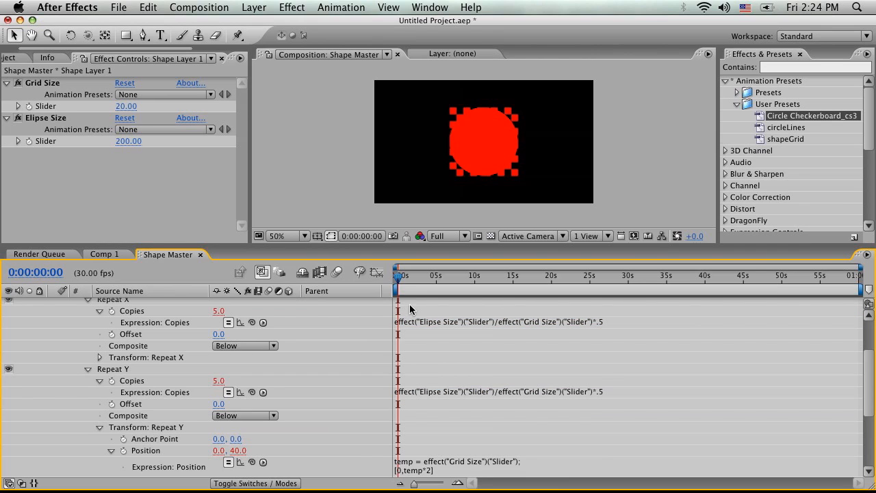
Collapse Repeat Y and Repeat X, and turn on the Merge Paths 1 below Ellipse Path 1.
{"action": "left_click", "coordinate": [88, 369]}
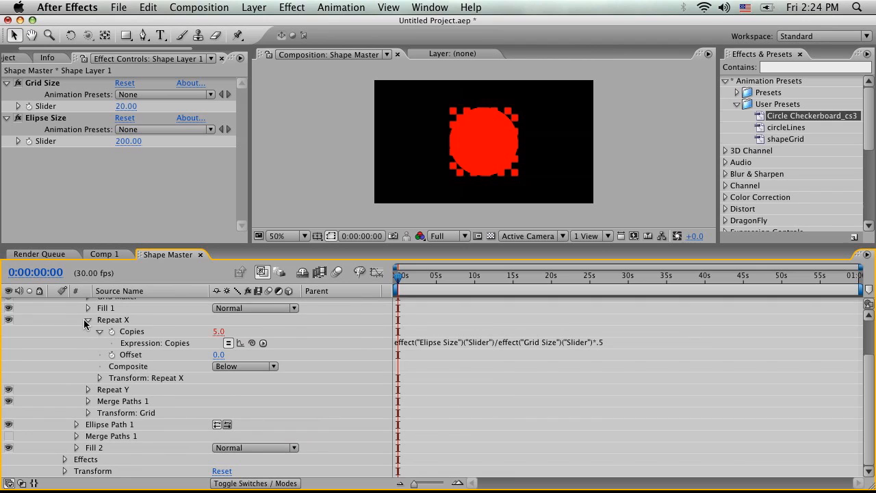
{"action": "left_click", "coordinate": [88, 320]}
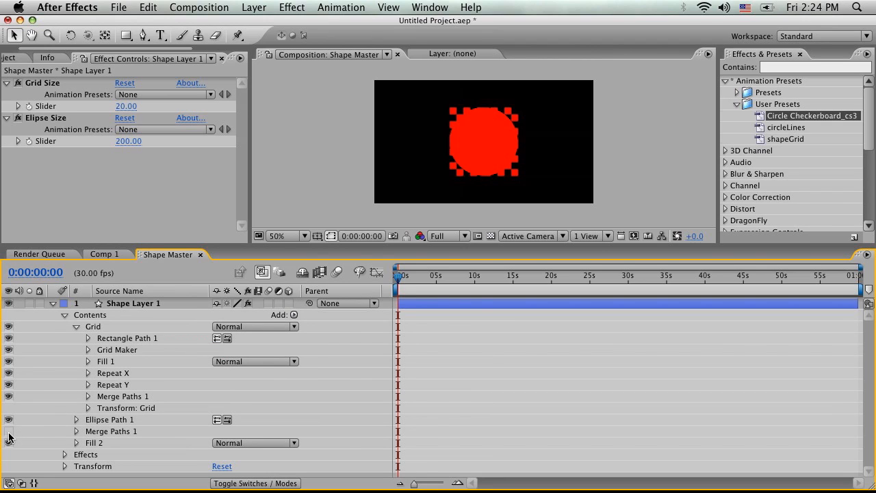
{"action": "left_click", "coordinate": [9, 432]}
{"action": "key", "text": "period"}
{"action": "key", "text": "comma"}
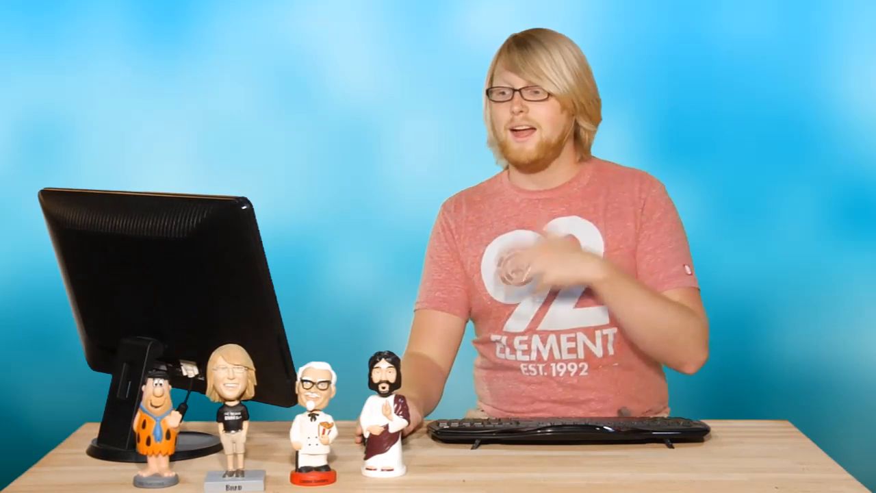
Test the finished rig by raising Grid Size to 23 and Elipse Size to 306.
{"action": "mouse_move", "coordinate": [127, 106]}
{"action": "left_mouse_down"}
{"action": "mouse_move", "coordinate": [143, 106]}
{"action": "mouse_move", "coordinate": [130, 106]}
{"action": "left_mouse_up"}
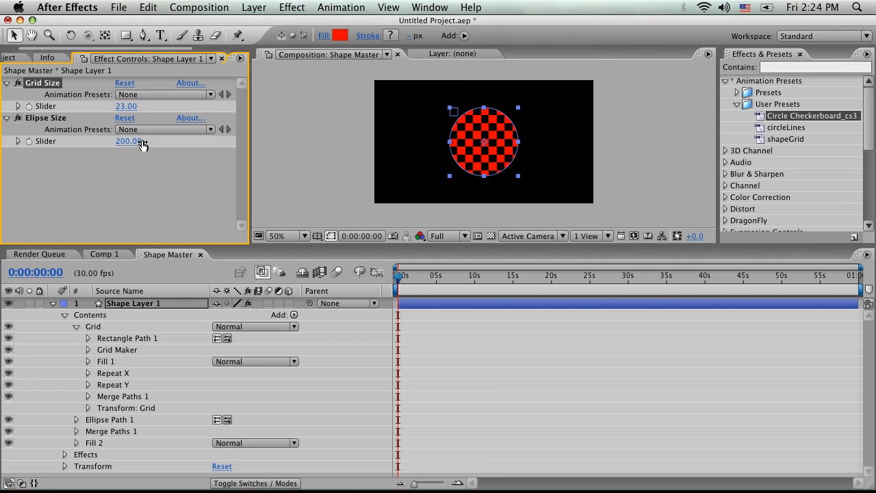
{"action": "left_click_drag", "start_coordinate": [128, 142], "coordinate": [219, 153]}
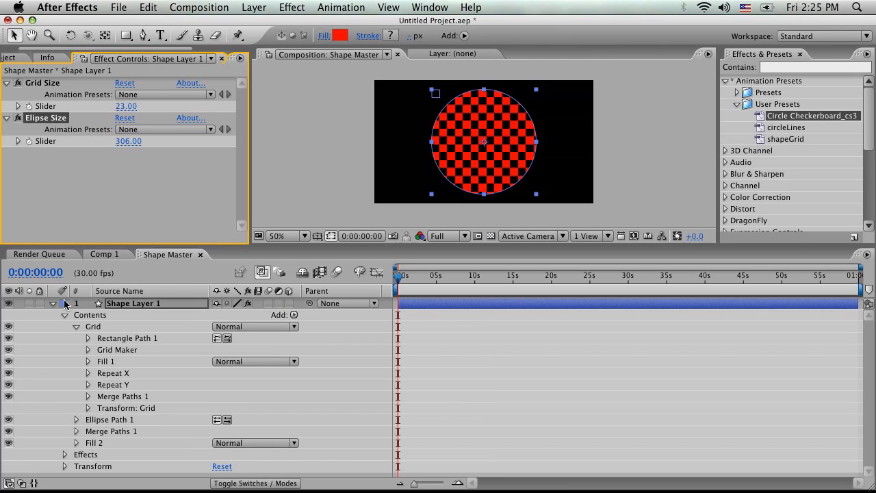
Collapse the Grid group and set Fill 2's color to white (FFFFFF).
{"action": "left_click", "coordinate": [77, 326]}
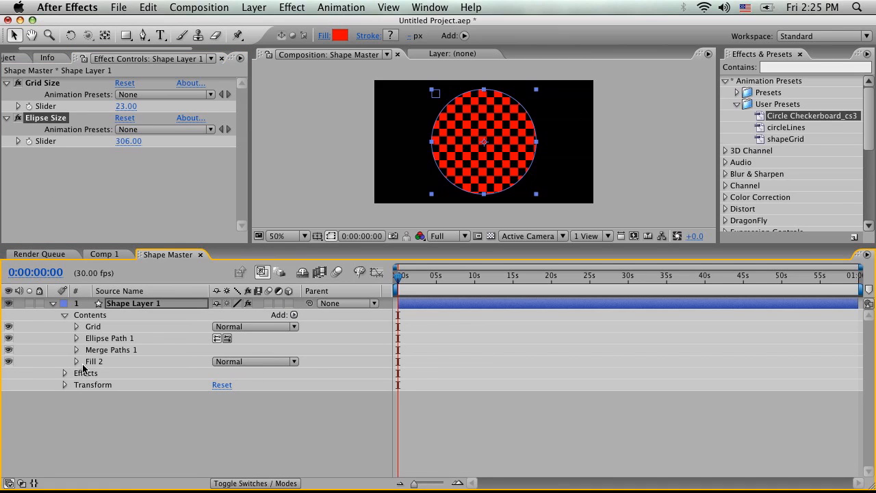
{"action": "left_click", "coordinate": [76, 362]}
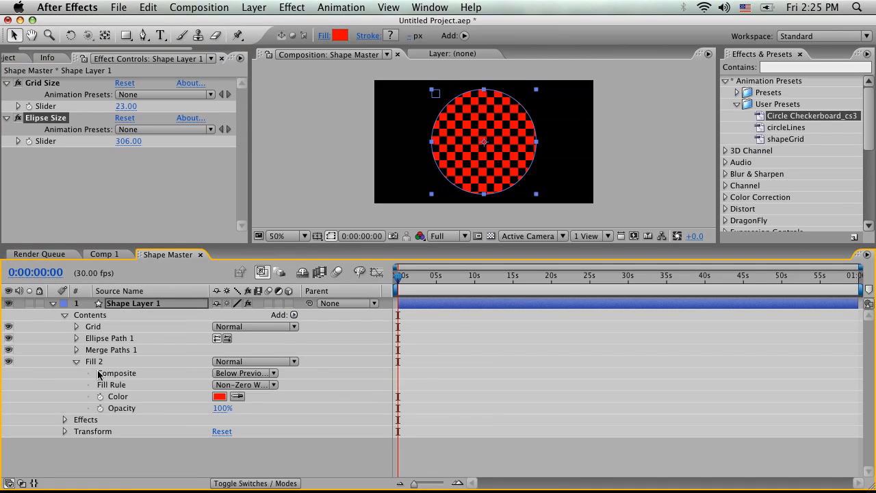
{"action": "left_click", "coordinate": [219, 397]}
{"action": "left_click_drag", "start_coordinate": [151, 260], "coordinate": [2, 201]}
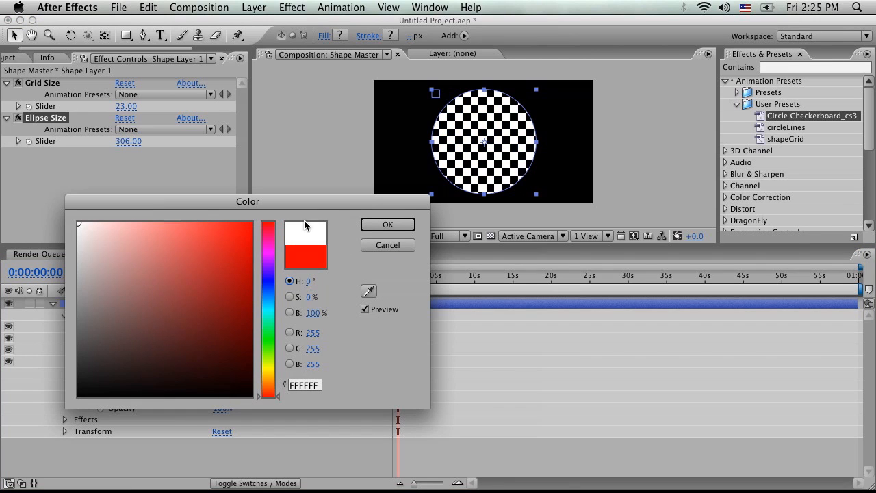
{"action": "left_click", "coordinate": [385, 225]}
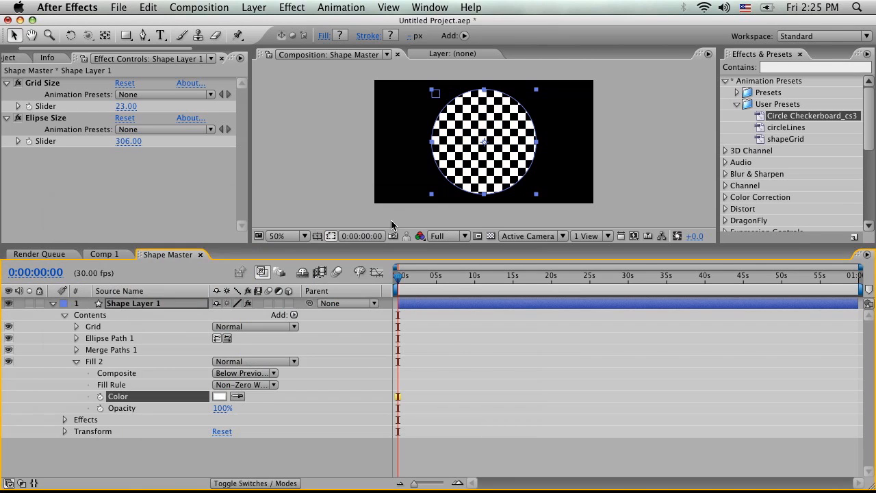
{"action": "left_click", "coordinate": [76, 363]}
Add a second ellipse to the layer's contents and place it below Fill 2.
{"action": "left_click", "coordinate": [95, 365]}
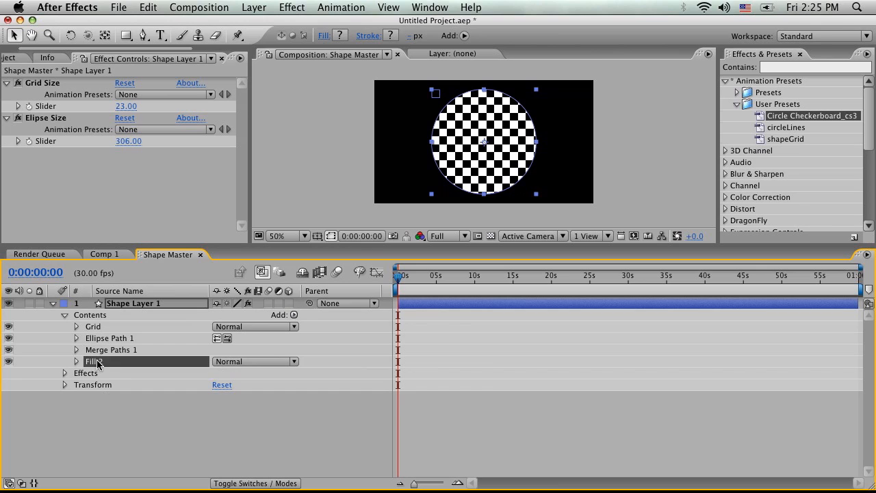
{"action": "left_click", "coordinate": [288, 317]}
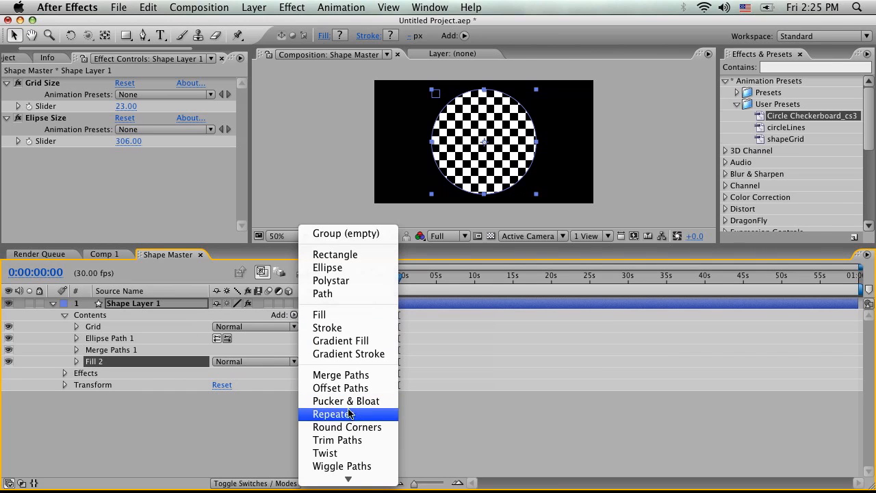
{"action": "left_click", "coordinate": [348, 272]}
{"action": "left_click_drag", "start_coordinate": [108, 352], "coordinate": [103, 377]}
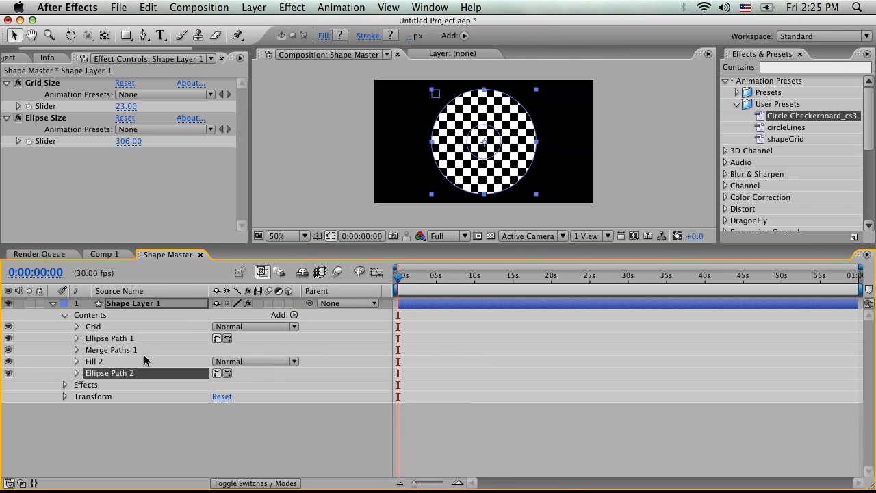
Add another fill to the layer's contents and move it below Ellipse Path 2.
{"action": "left_click", "coordinate": [295, 315]}
{"action": "left_click", "coordinate": [327, 315]}
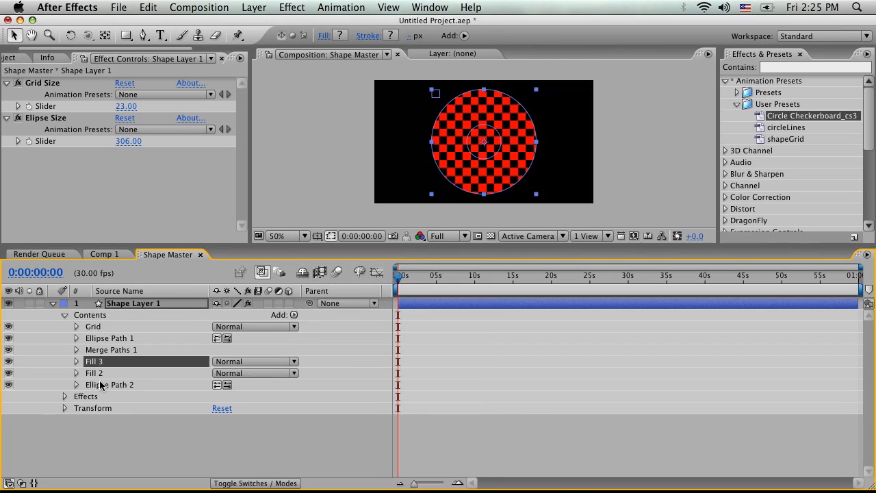
{"action": "left_click_drag", "start_coordinate": [109, 363], "coordinate": [113, 397]}
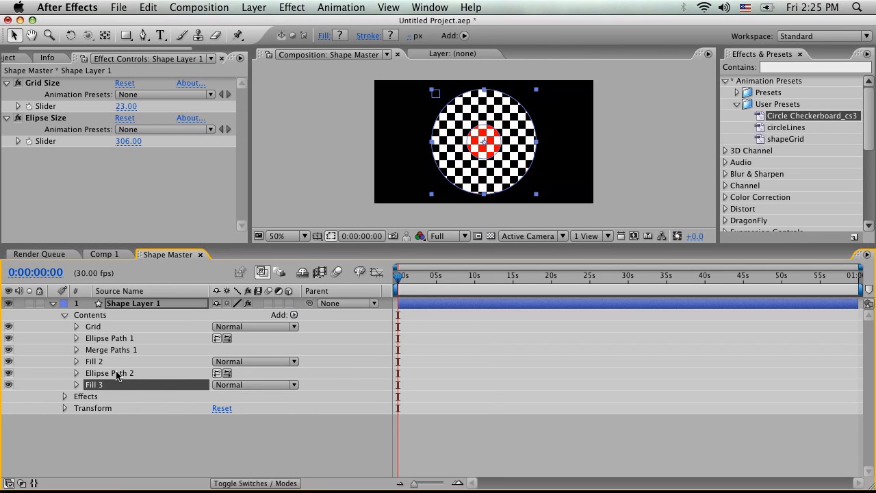
Link Ellipse Path 2's size to the Elipse Size slider with an expression, using it for both dimensions.
{"action": "left_click", "coordinate": [118, 375]}
{"action": "left_click", "coordinate": [76, 373]}
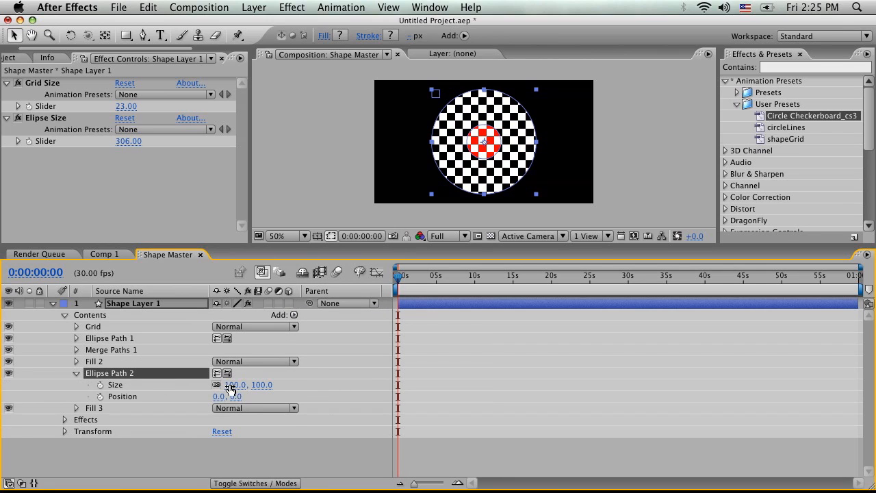
{"action": "left_click", "coordinate": [100, 385], "text": "alt"}
{"action": "left_click_drag", "start_coordinate": [252, 396], "coordinate": [65, 141]}
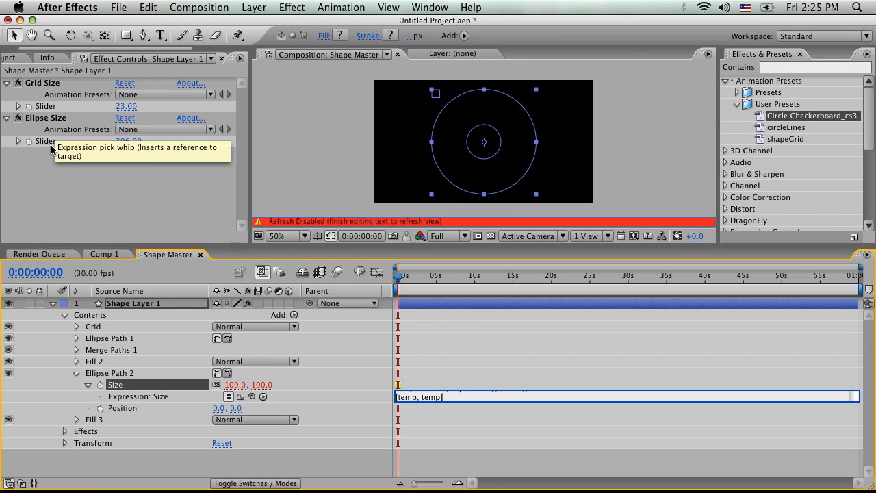
{"action": "left_click", "coordinate": [120, 168]}
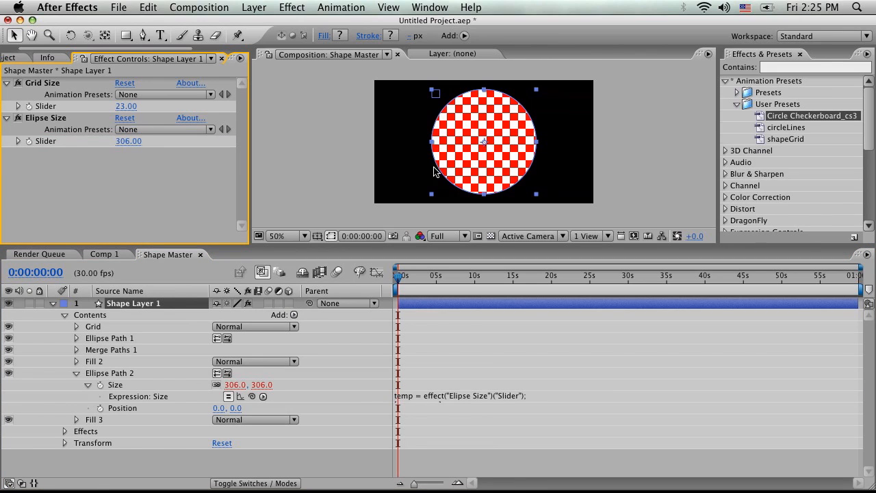
{"action": "left_click", "coordinate": [76, 375]}
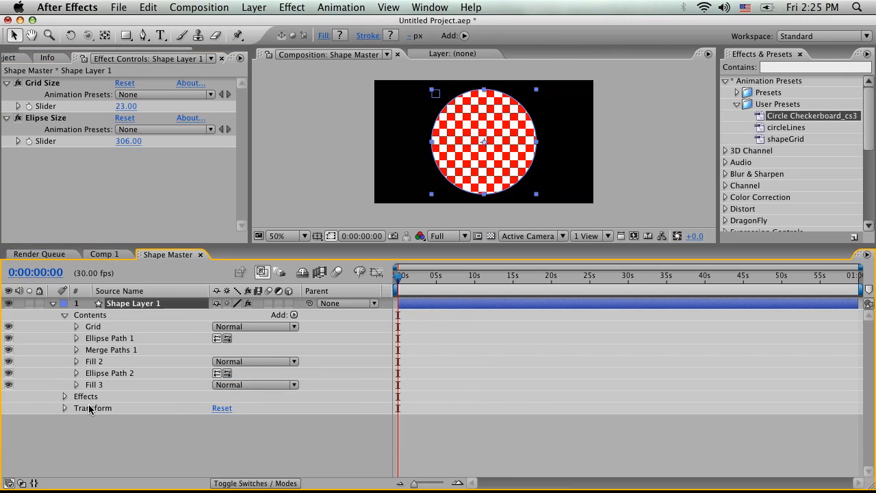
Add a Color Control effect to the shape layer and link Fill 3's color to it with an expression.
{"action": "right_click", "coordinate": [78, 193]}
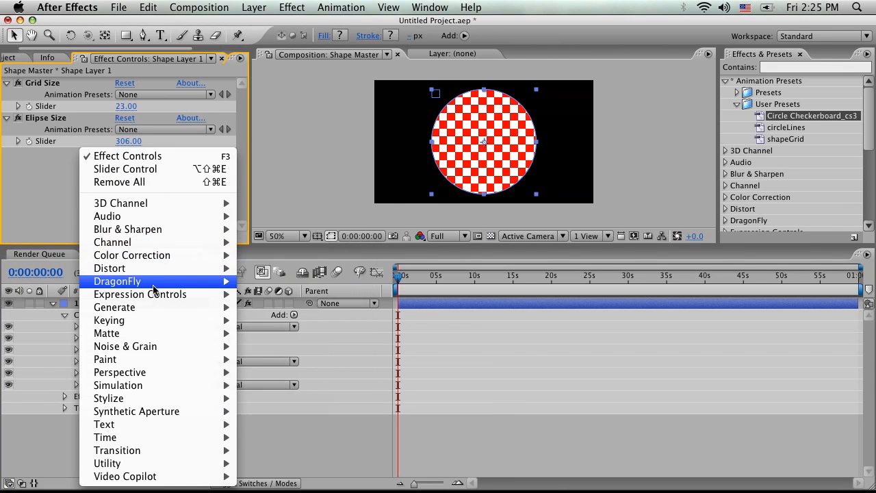
{"action": "mouse_move", "coordinate": [155, 294]}
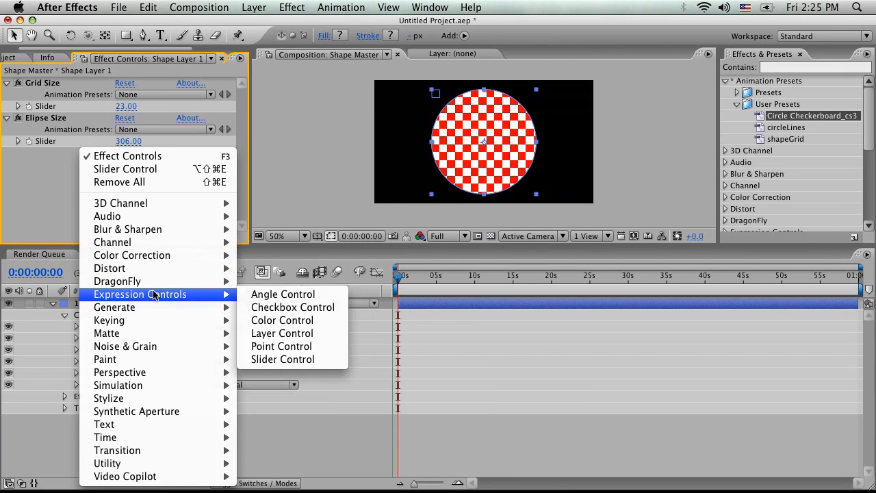
{"action": "left_click", "coordinate": [284, 321]}
{"action": "left_click", "coordinate": [77, 386]}
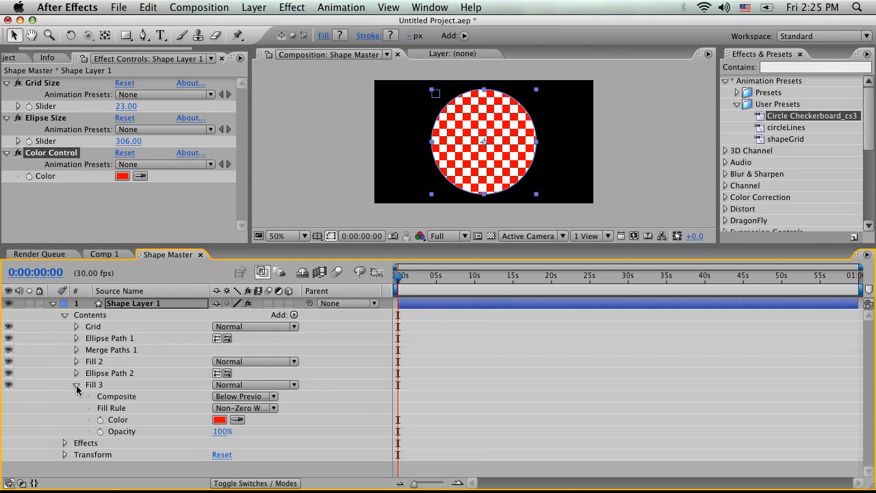
{"action": "left_click", "coordinate": [100, 420], "text": "alt"}
{"action": "left_click_drag", "start_coordinate": [252, 431], "coordinate": [45, 176]}
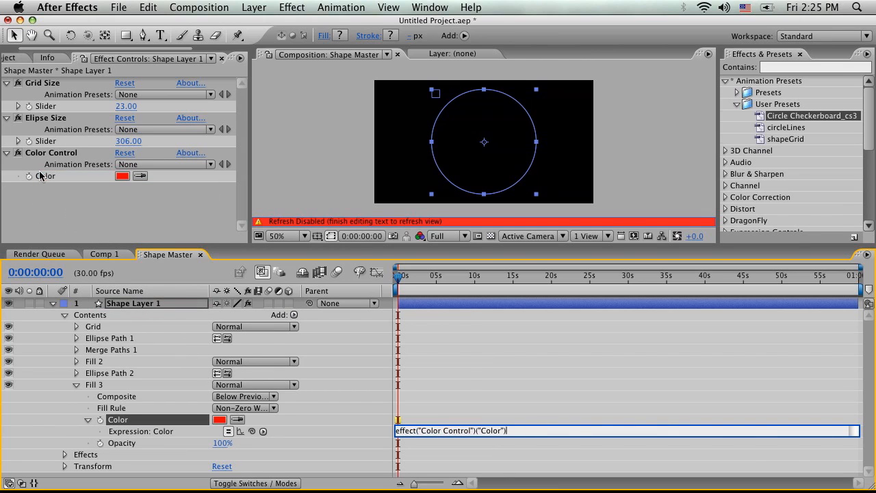
Set the Color Control's color to a bright sky blue and collapse Fill 3.
{"action": "left_click", "coordinate": [122, 176]}
{"action": "left_click", "coordinate": [268, 298]}
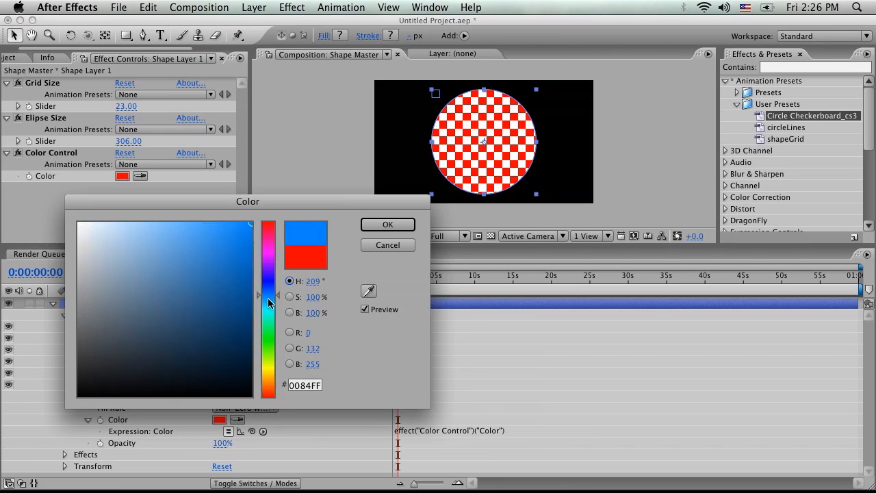
{"action": "left_click_drag", "start_coordinate": [268, 298], "coordinate": [269, 323]}
{"action": "left_click", "coordinate": [268, 305]}
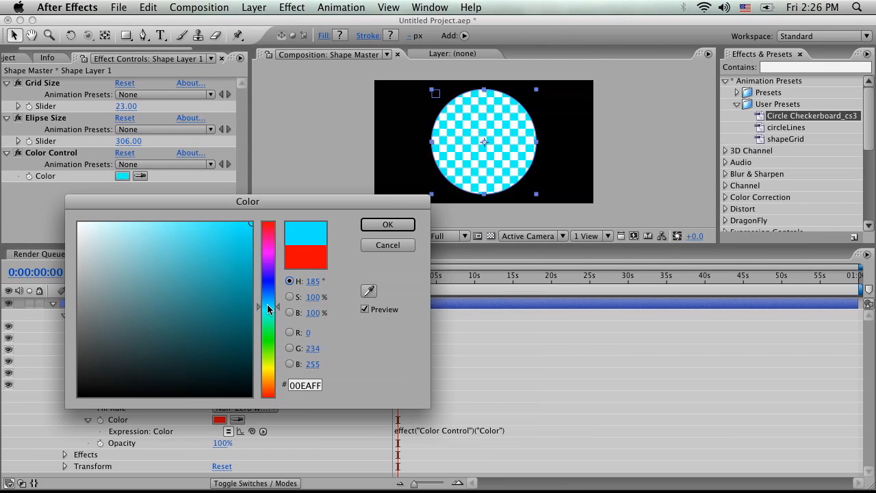
{"action": "left_click", "coordinate": [400, 224]}
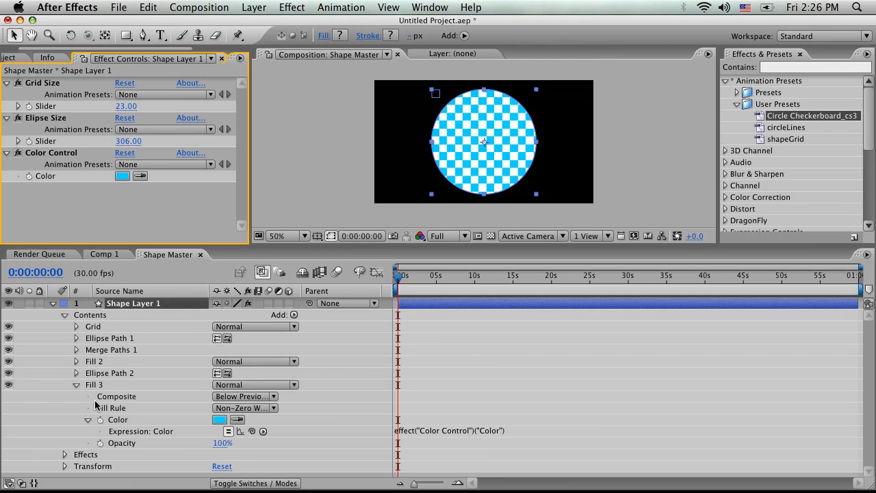
{"action": "left_click", "coordinate": [76, 386]}
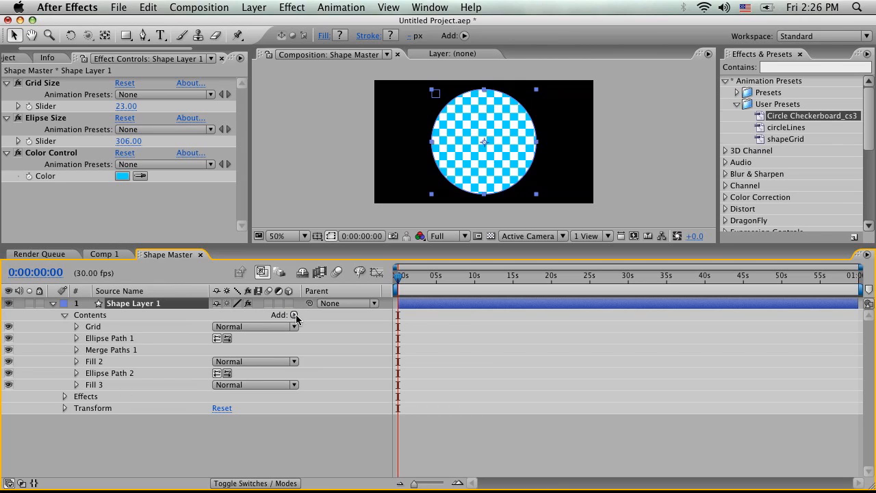
Add a Slider Control effect to the shape layer and name it Stroke Width.
{"action": "right_click", "coordinate": [76, 213]}
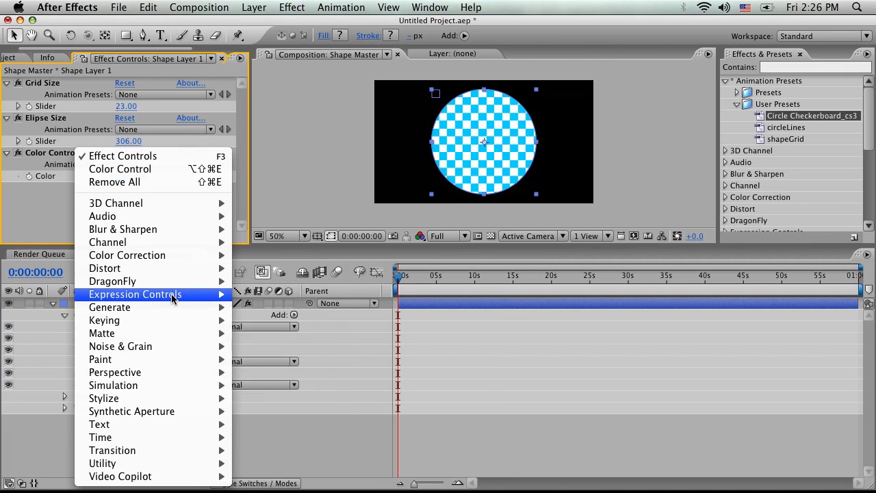
{"action": "mouse_move", "coordinate": [224, 299]}
{"action": "left_click", "coordinate": [277, 360]}
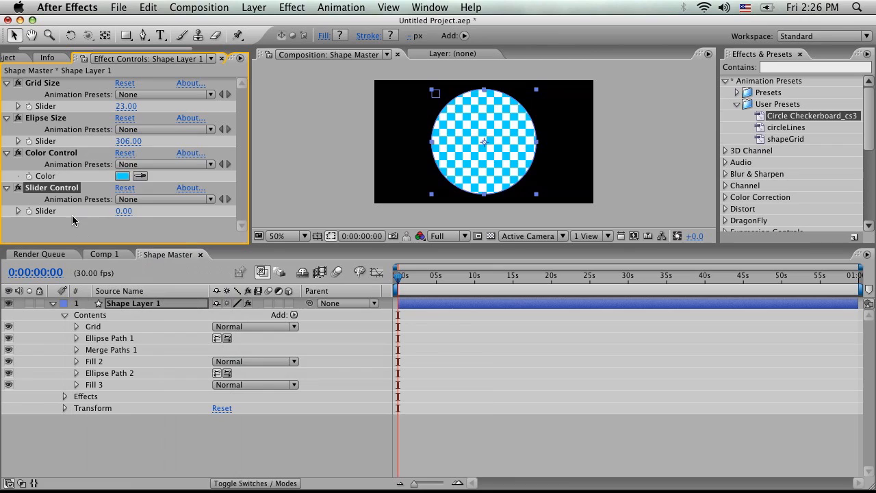
{"action": "key", "text": "Return"}
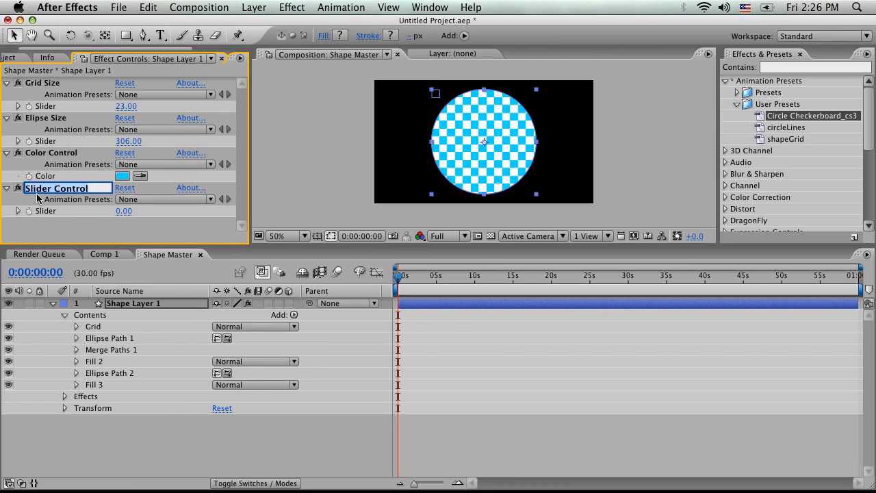
{"action": "type", "text": "Stroke Width"}
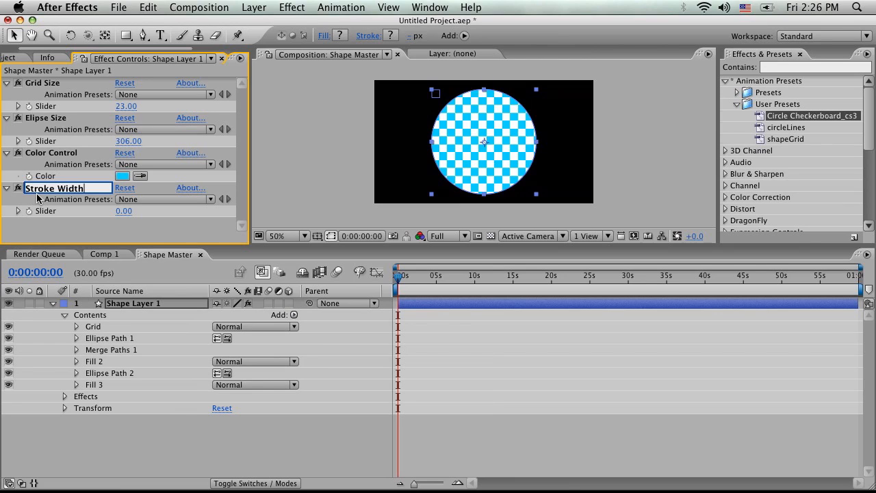
Rename the Color Control effect to Fill Color.
{"action": "left_click", "coordinate": [37, 155]}
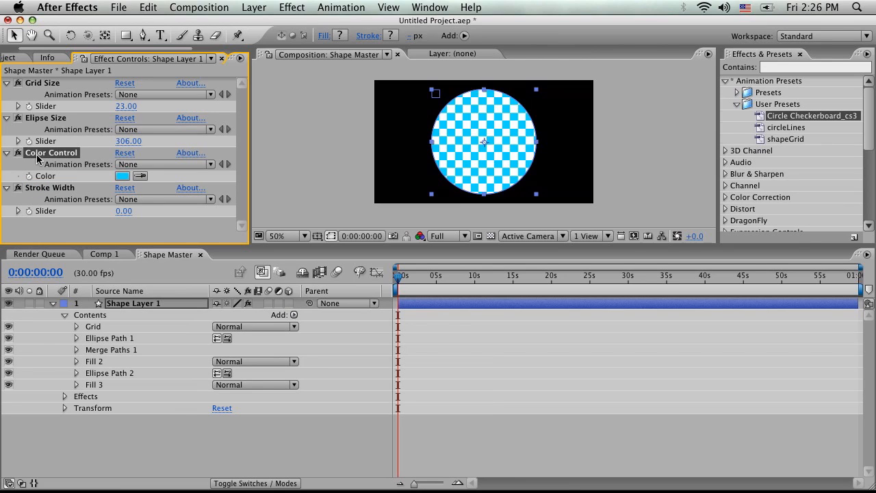
{"action": "key", "text": "Return"}
{"action": "type", "text": "Fil"}
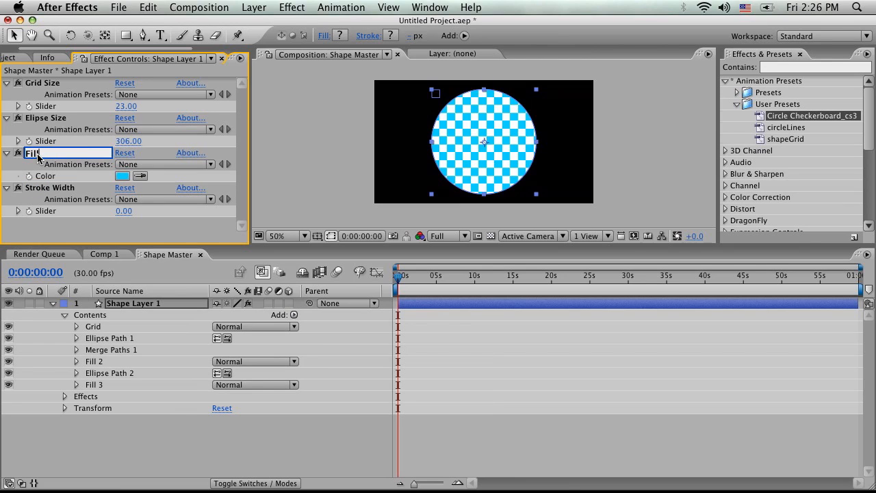
{"action": "type", "text": "l Color"}
{"action": "key", "text": "Return"}
Set the Stroke Width slider to 10.
{"action": "left_click", "coordinate": [63, 189]}
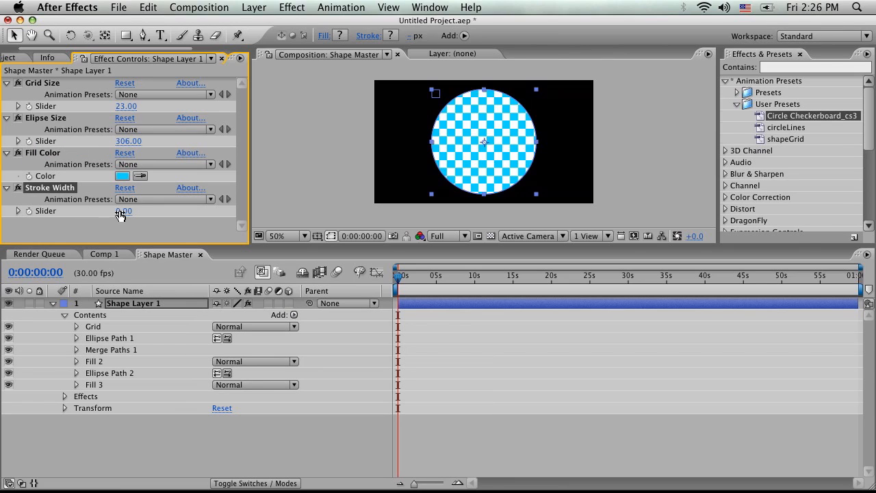
{"action": "left_click", "coordinate": [122, 211]}
{"action": "type", "text": "10"}
{"action": "key", "text": "Return"}
{"action": "left_click", "coordinate": [159, 234]}
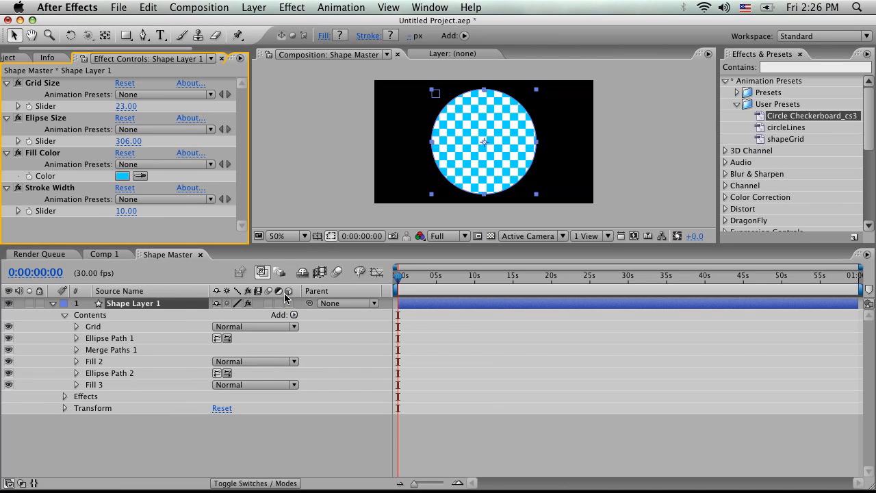
Add a stroke to the layer's contents and move it below Fill 3.
{"action": "left_click", "coordinate": [294, 315]}
{"action": "left_click", "coordinate": [327, 327]}
{"action": "left_click_drag", "start_coordinate": [91, 365], "coordinate": [95, 407]}
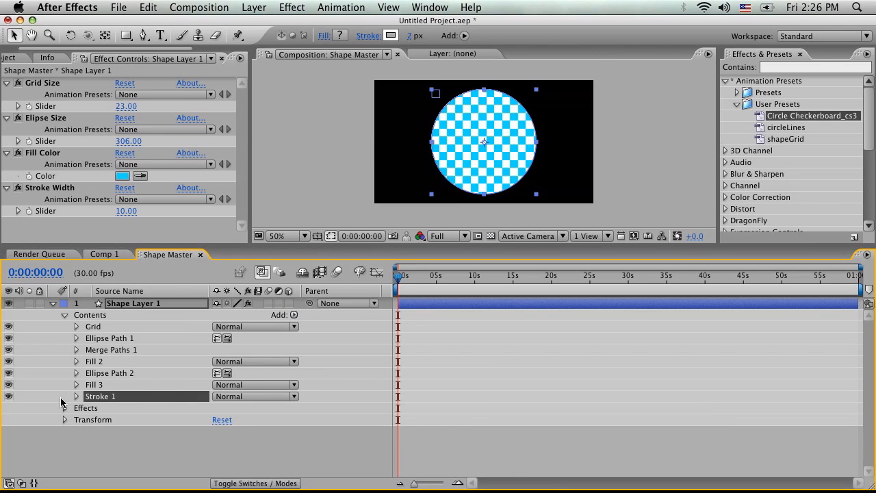
Hide Fill 3 and set Stroke 1's width to 4.
{"action": "left_click", "coordinate": [8, 387]}
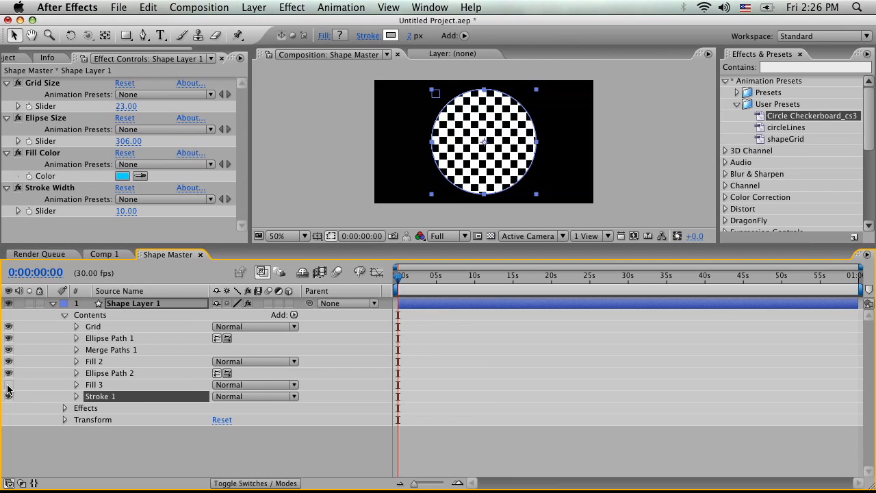
{"action": "left_click", "coordinate": [76, 396]}
{"action": "left_click_drag", "start_coordinate": [215, 425], "coordinate": [218, 425]}
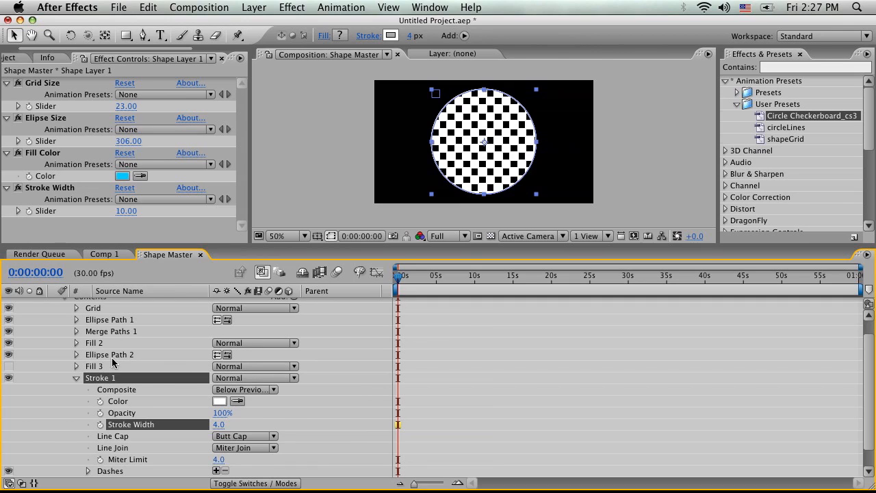
Try reordering the contents by moving Stroke 1 above Grid, with Ellipse Path 2 and Fill 3 above the stroke.
{"action": "left_click", "coordinate": [89, 309]}
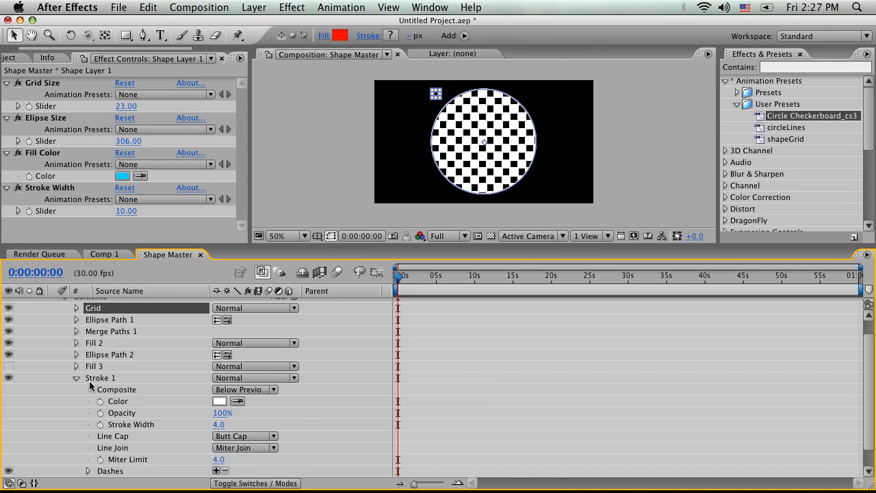
{"action": "left_click", "coordinate": [76, 378]}
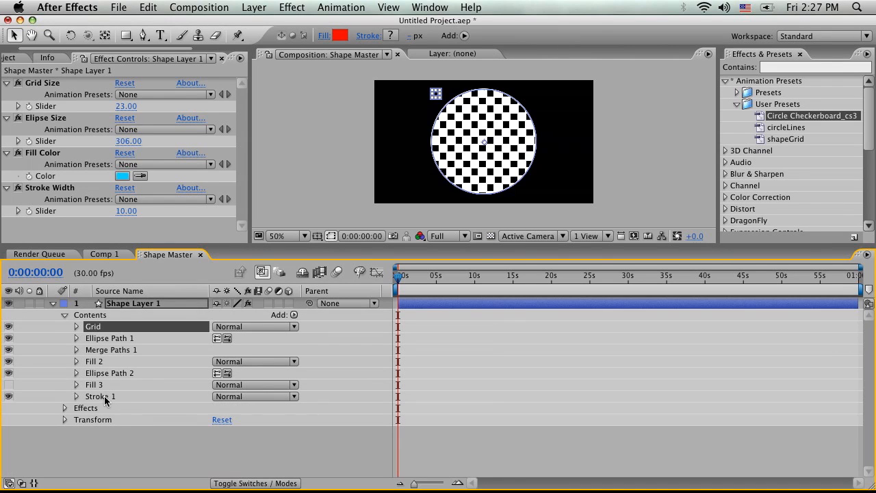
{"action": "left_click_drag", "start_coordinate": [103, 401], "coordinate": [103, 328]}
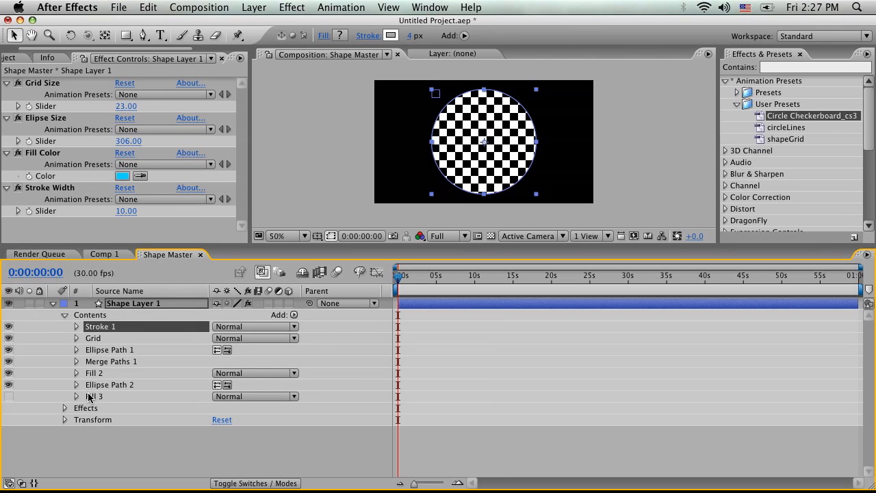
{"action": "left_click_drag", "start_coordinate": [94, 387], "coordinate": [95, 324]}
{"action": "left_click_drag", "start_coordinate": [93, 401], "coordinate": [95, 331]}
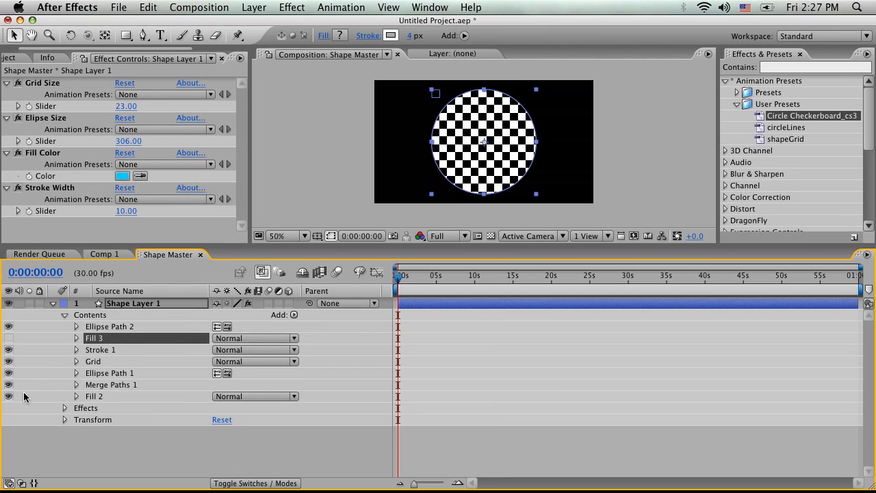
Show Fill 3 again and return Ellipse Path 2 and Fill 3 to their places below Fill 2.
{"action": "left_click", "coordinate": [8, 338]}
{"action": "left_click_drag", "start_coordinate": [100, 340], "coordinate": [101, 401]}
{"action": "left_click", "coordinate": [108, 329]}
{"action": "left_click_drag", "start_coordinate": [106, 395], "coordinate": [106, 395]}
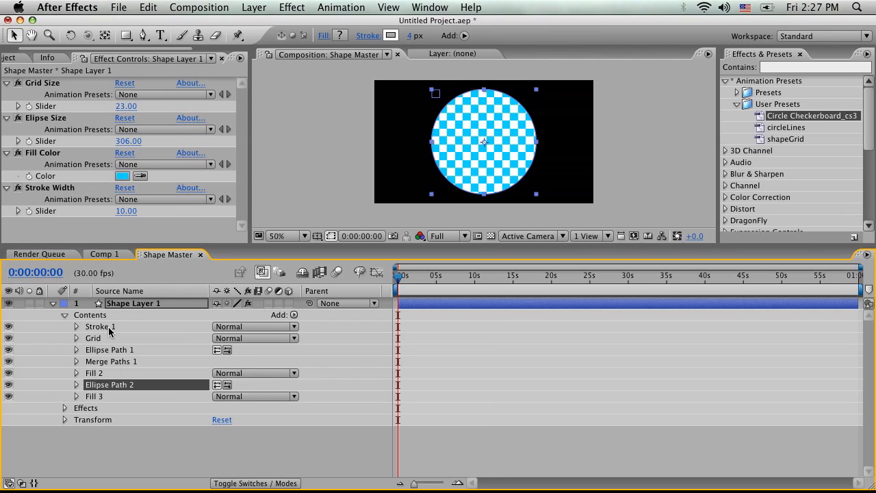
Delete Stroke 1 from the layer's contents.
{"action": "left_click", "coordinate": [108, 329]}
{"action": "key", "text": "Delete"}
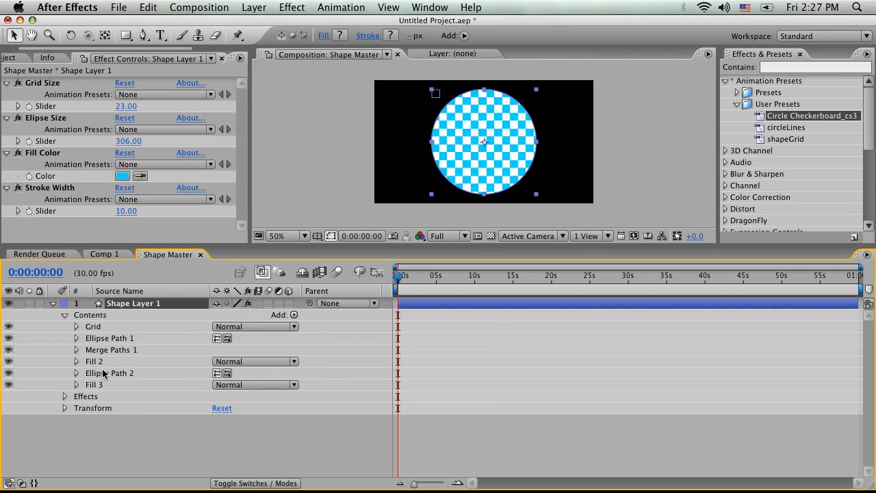
Add a third ellipse to the layer's contents and place it below Fill 3.
{"action": "left_click", "coordinate": [106, 373]}
{"action": "left_click", "coordinate": [294, 316]}
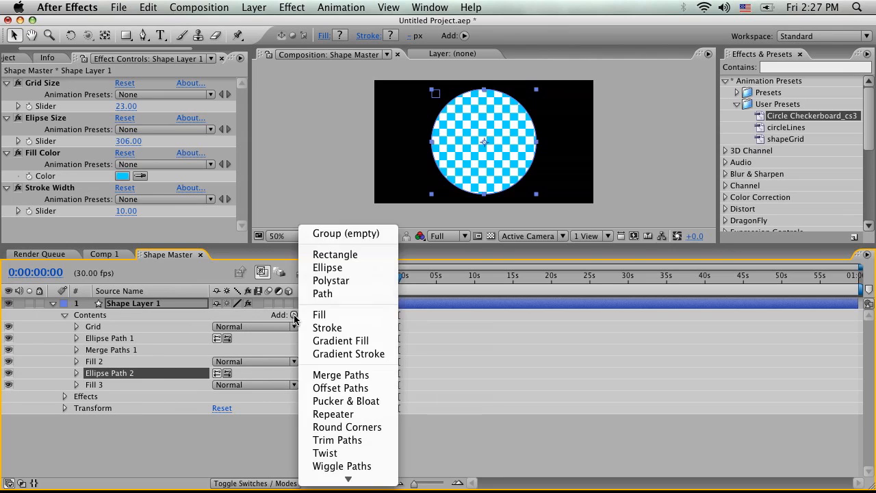
{"action": "left_click", "coordinate": [391, 271]}
{"action": "left_click_drag", "start_coordinate": [103, 387], "coordinate": [103, 397]}
Rename the new ellipse path to Stroke and Ellipse Path 2 to Ellipse Fill.
{"action": "key", "text": "Return"}
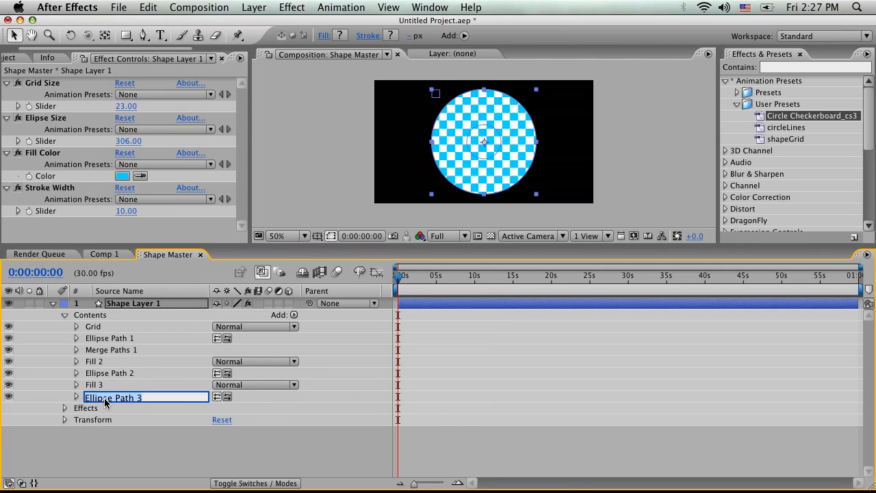
{"action": "type", "text": "Stroke"}
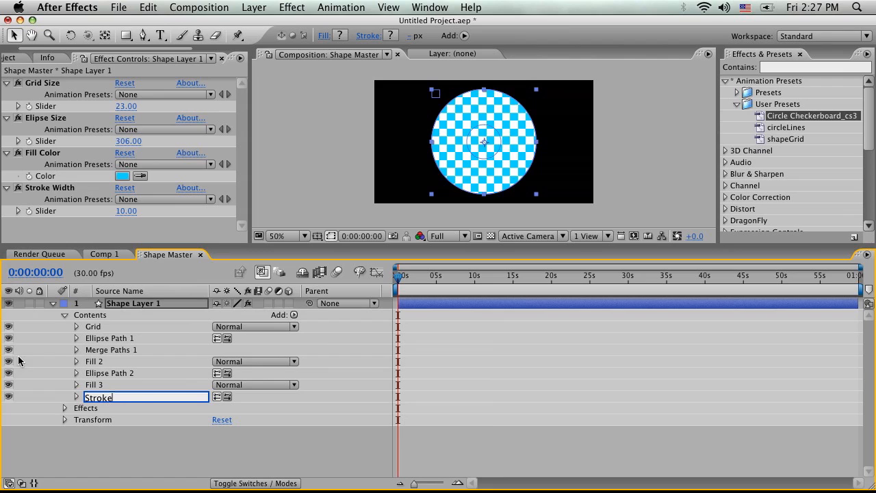
{"action": "left_click", "coordinate": [119, 374]}
{"action": "key", "text": "Return"}
{"action": "key", "text": "Right"}
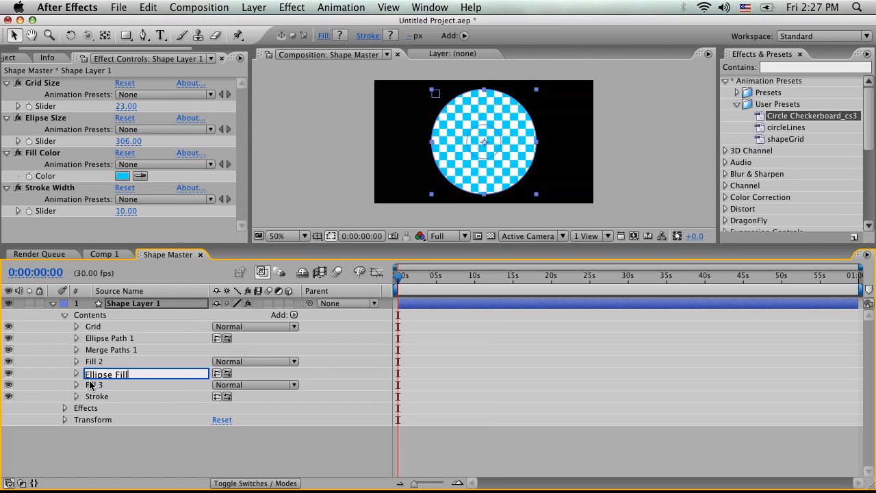
{"action": "left_click", "coordinate": [97, 386]}
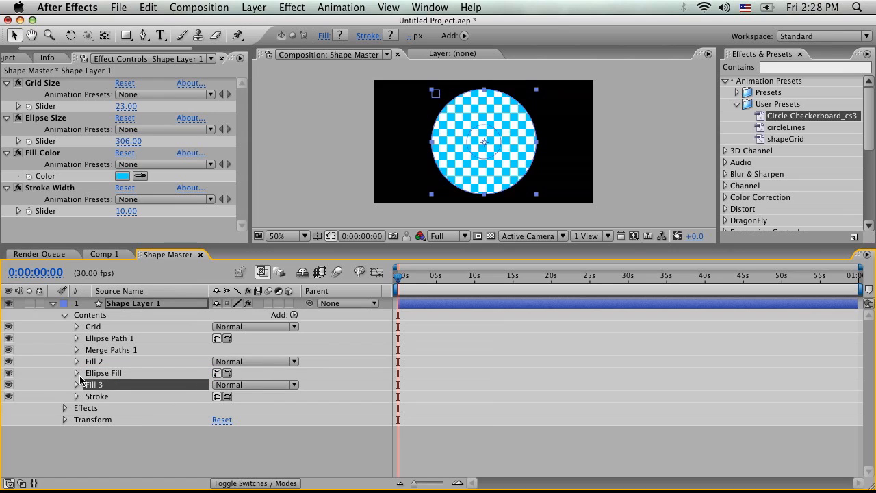
Add a new fill to the layer's contents and place it below the Stroke ellipse path.
{"action": "left_click", "coordinate": [97, 398]}
{"action": "left_click", "coordinate": [293, 315]}
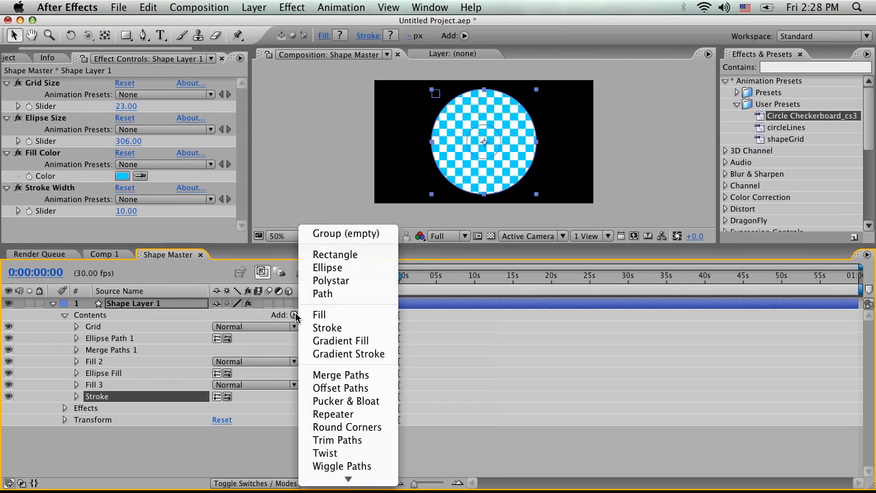
{"action": "left_click", "coordinate": [341, 316]}
{"action": "left_click_drag", "start_coordinate": [100, 361], "coordinate": [95, 403]}
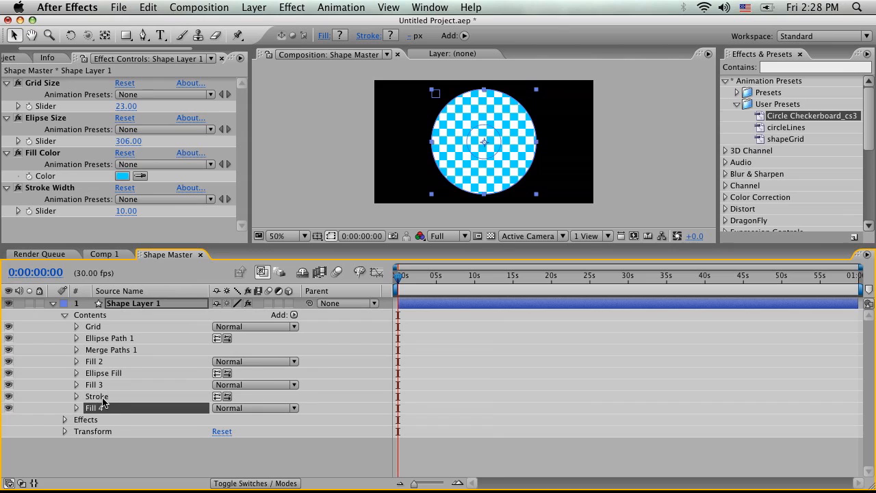
Give the Stroke ellipse's Size an expression that adds the Elipse Size slider and the Stroke Width slider.
{"action": "left_click", "coordinate": [102, 399]}
{"action": "left_click", "coordinate": [76, 398]}
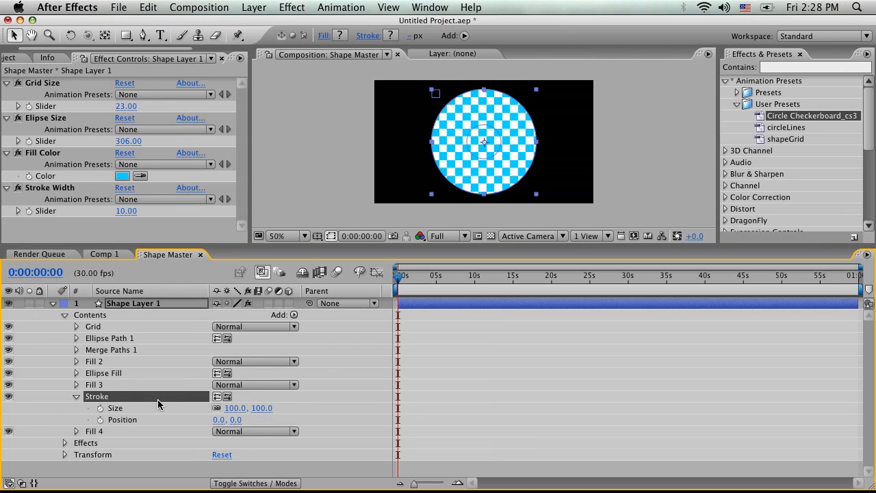
{"action": "left_click", "coordinate": [101, 409], "text": "alt"}
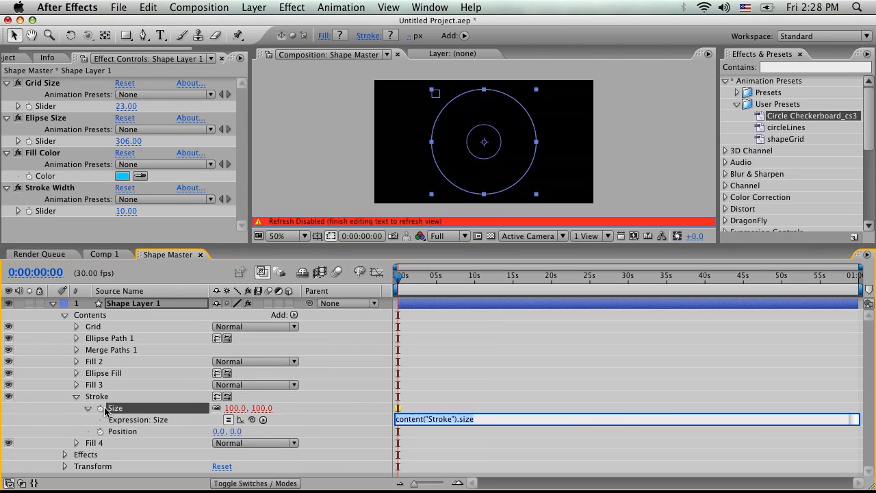
{"action": "left_click_drag", "start_coordinate": [253, 420], "coordinate": [56, 146]}
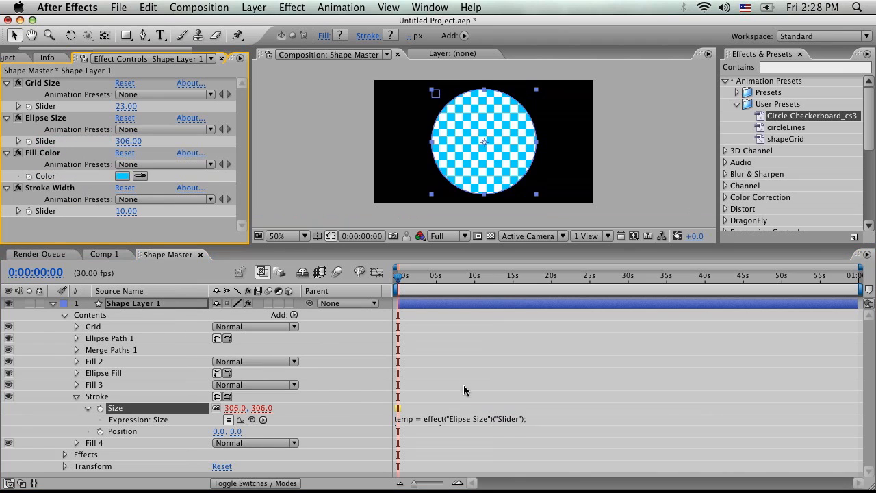
{"action": "left_click", "coordinate": [454, 422]}
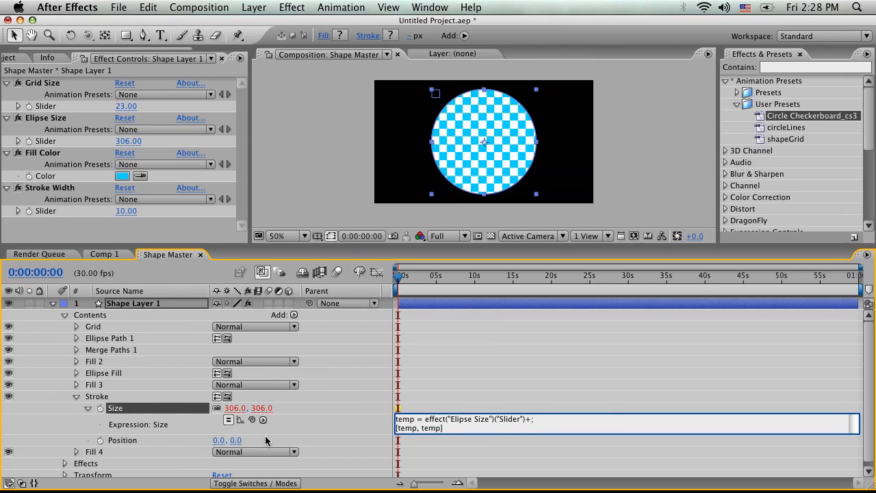
{"action": "mouse_move", "coordinate": [251, 420]}
{"action": "left_mouse_down"}
{"action": "mouse_move", "coordinate": [43, 221]}
{"action": "mouse_move", "coordinate": [46, 211]}
{"action": "left_mouse_up"}
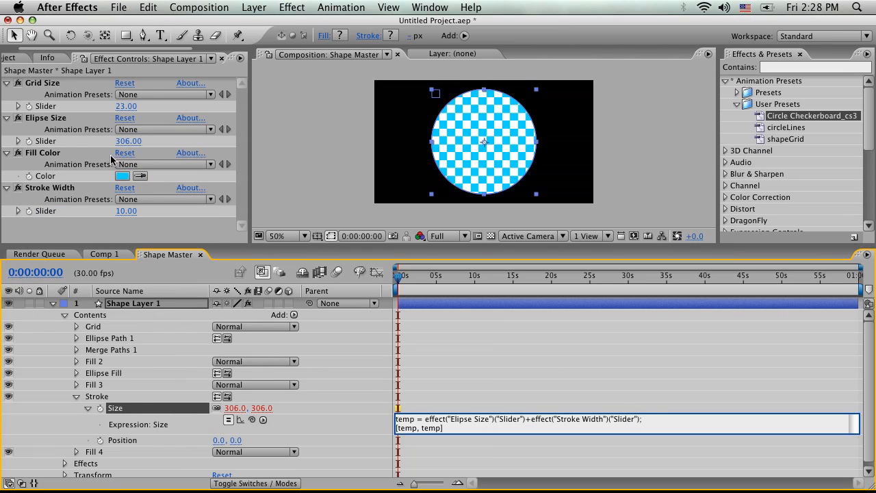
{"action": "left_click", "coordinate": [594, 407]}
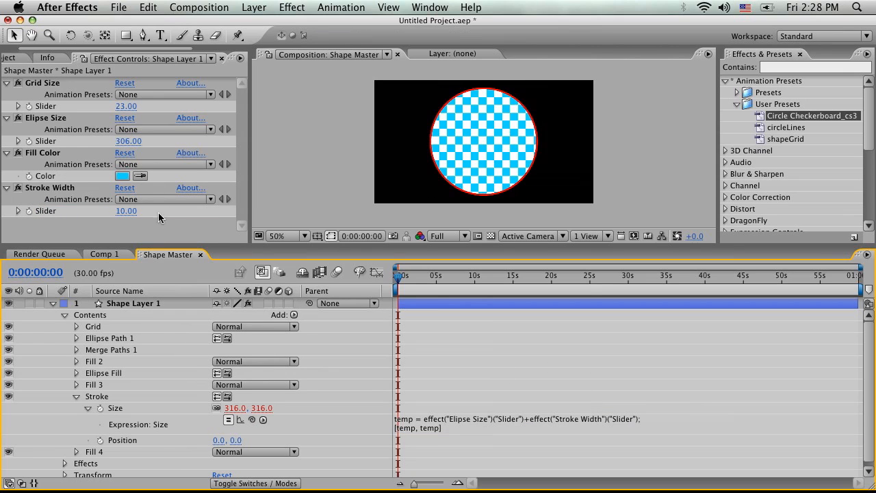
Add a Color Control effect to the shape layer and set its color to white (FFFFFF).
{"action": "left_click", "coordinate": [91, 452]}
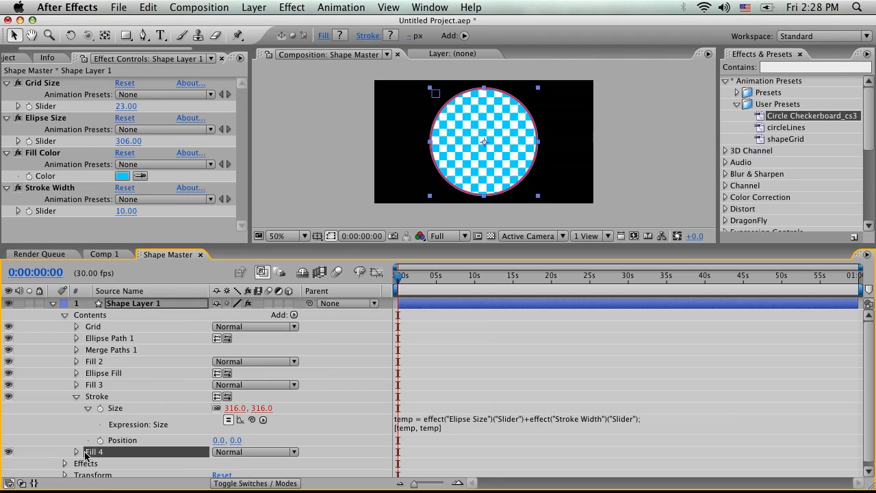
{"action": "right_click", "coordinate": [79, 235]}
{"action": "left_click", "coordinate": [42, 165]}
{"action": "right_click", "coordinate": [73, 236]}
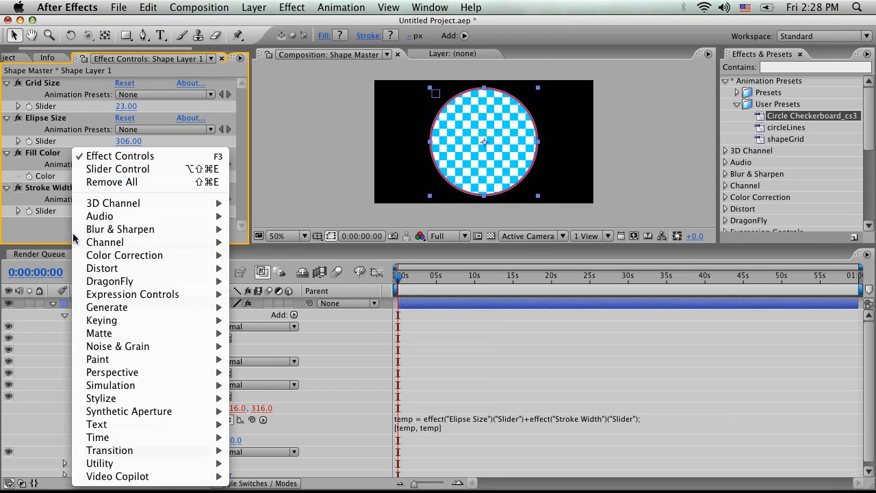
{"action": "mouse_move", "coordinate": [111, 231]}
{"action": "mouse_move", "coordinate": [165, 295]}
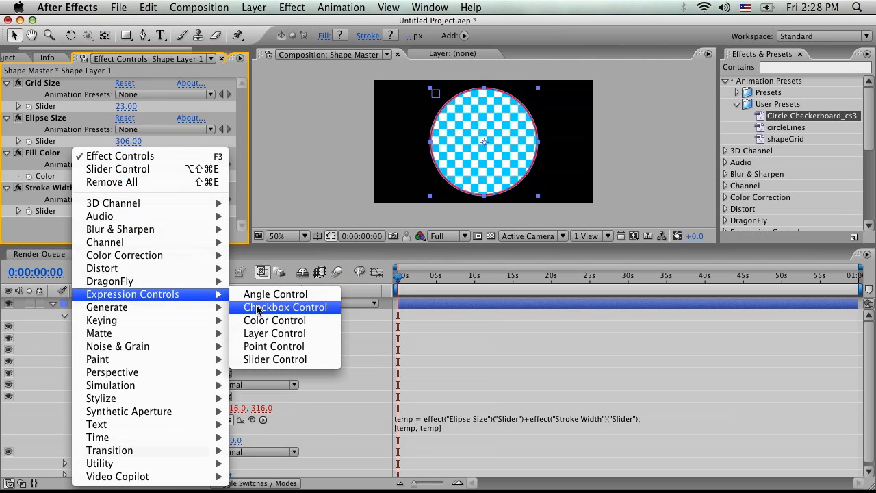
{"action": "left_click", "coordinate": [262, 327]}
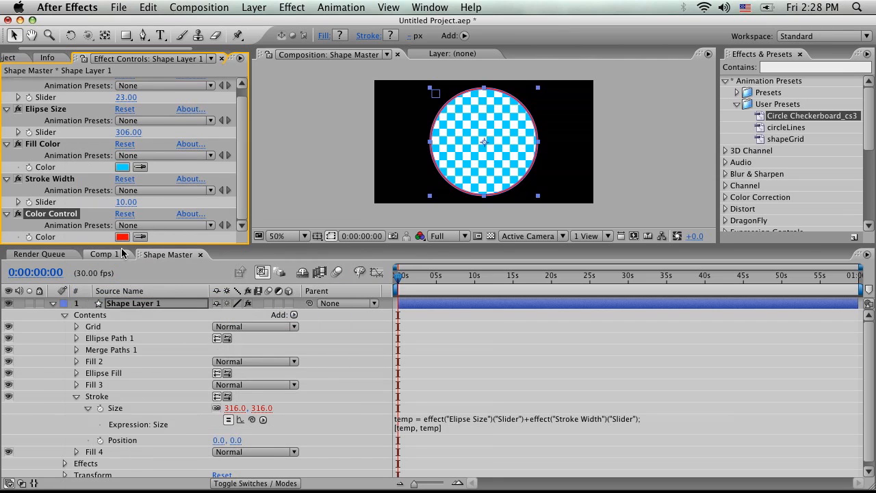
{"action": "left_click", "coordinate": [123, 238]}
{"action": "left_click_drag", "start_coordinate": [209, 272], "coordinate": [77, 223]}
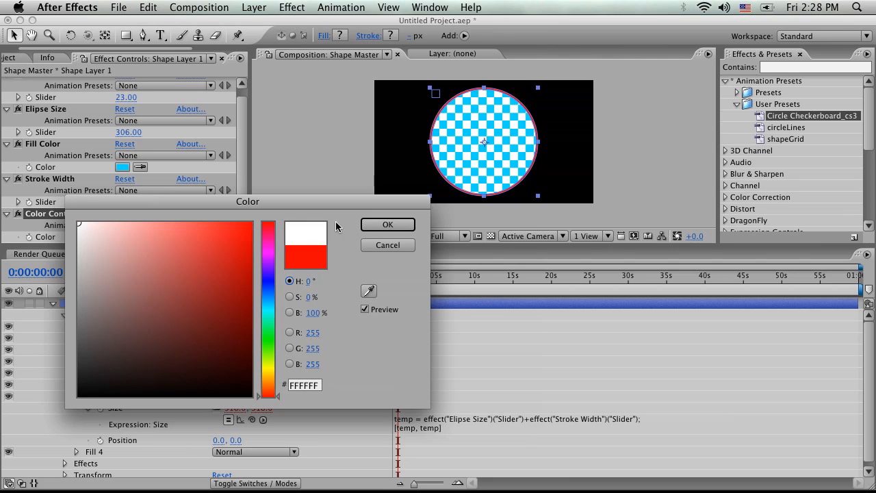
{"action": "left_click", "coordinate": [378, 227]}
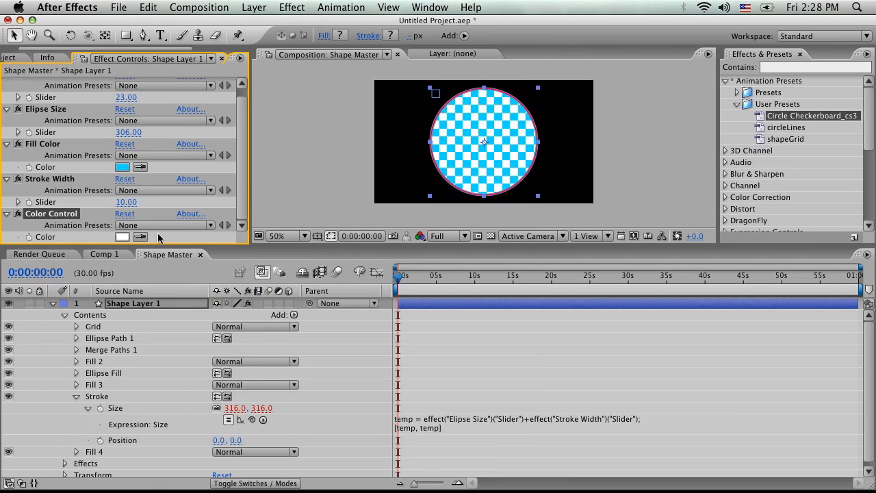
Link the Color of Fill 4 to the Color Control effect's color with an expression.
{"action": "left_click", "coordinate": [76, 453]}
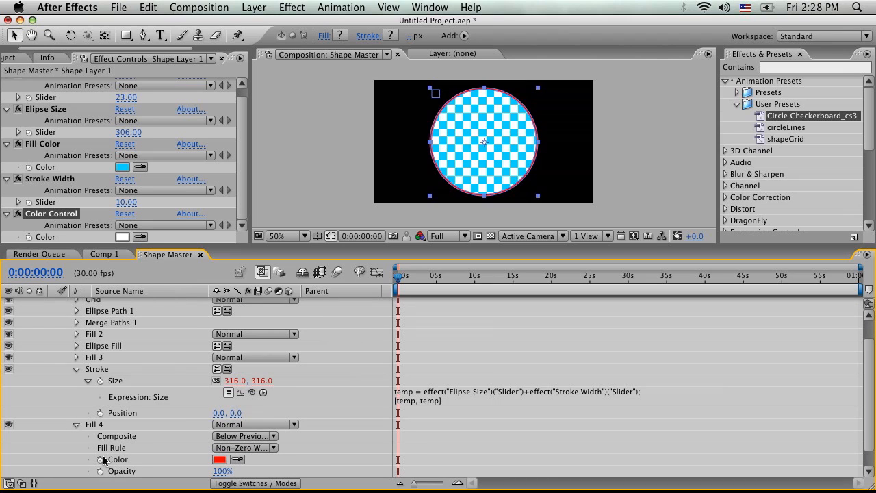
{"action": "left_click", "coordinate": [100, 460], "text": "alt"}
{"action": "left_click_drag", "start_coordinate": [251, 474], "coordinate": [58, 239]}
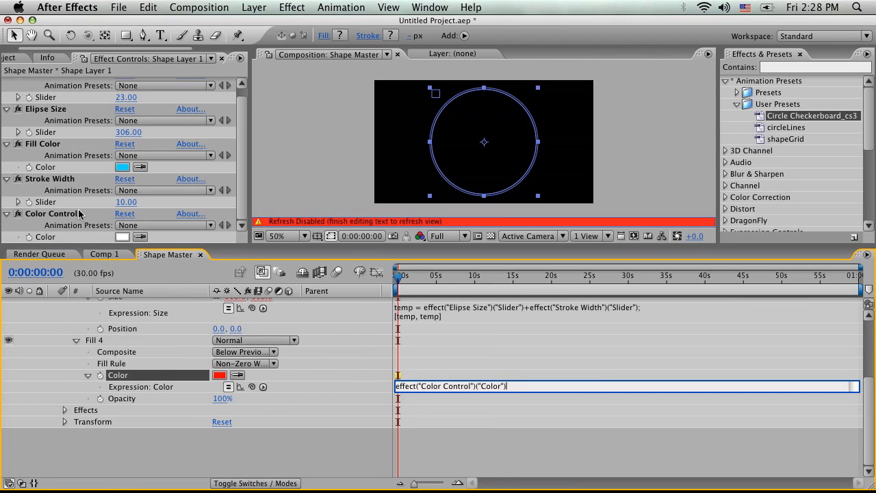
Rename the Color Control effect to Stroke Color.
{"action": "left_click", "coordinate": [58, 216]}
{"action": "key", "text": "Return"}
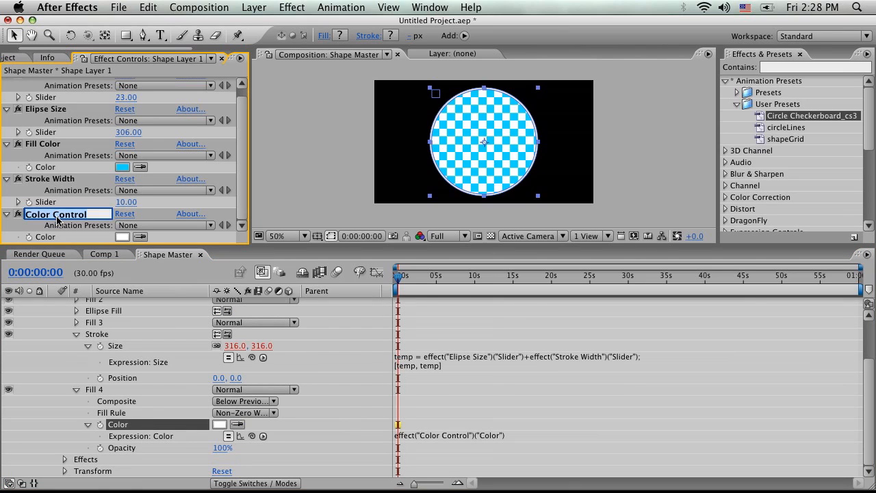
{"action": "type", "text": "Stroke Color"}
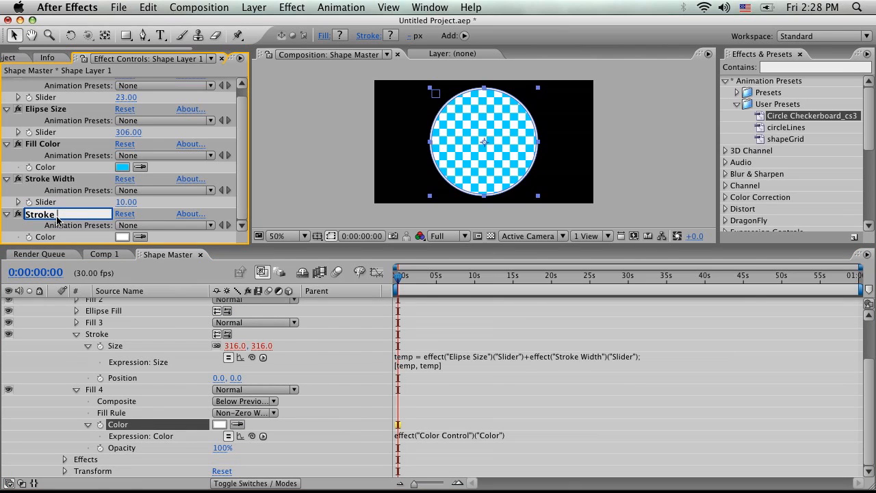
Rename Fill 4 to Stroke Color and collapse the Stroke and Stroke Color properties.
{"action": "left_click", "coordinate": [98, 390]}
{"action": "key", "text": "Return"}
{"action": "type", "text": "Stroke Color"}
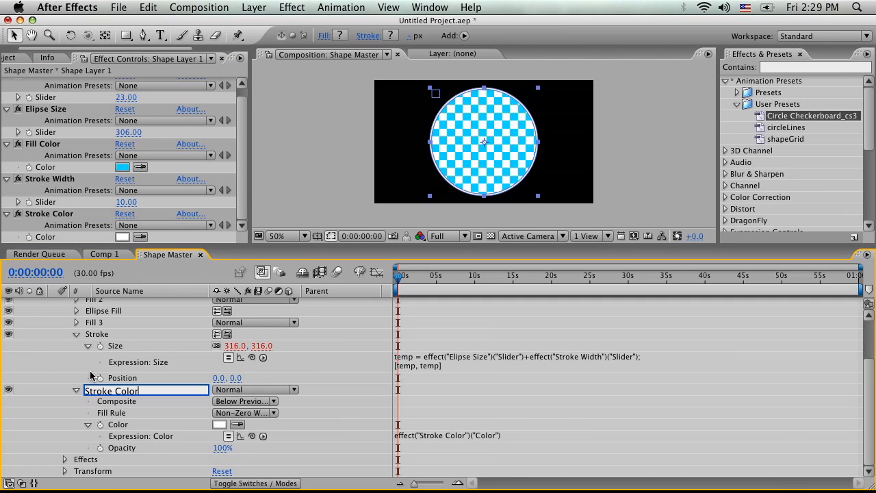
{"action": "key", "text": "Return"}
{"action": "left_click", "coordinate": [76, 334]}
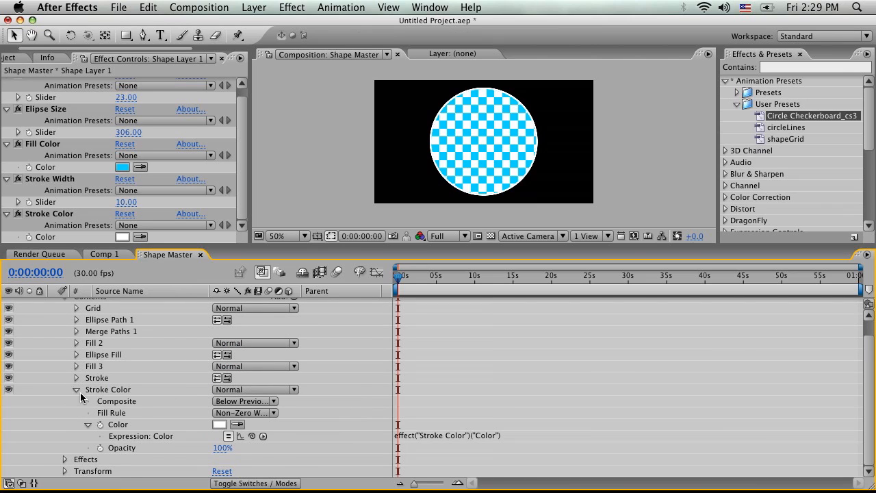
{"action": "left_click", "coordinate": [77, 390]}
Try out different colors for the Stroke Color control and return it to white (FFFFFF).
{"action": "left_click", "coordinate": [120, 237]}
{"action": "mouse_move", "coordinate": [217, 295]}
{"action": "left_mouse_down"}
{"action": "mouse_move", "coordinate": [233, 259]}
{"action": "mouse_move", "coordinate": [119, 240]}
{"action": "mouse_move", "coordinate": [126, 228]}
{"action": "left_mouse_up"}
{"action": "left_click_drag", "start_coordinate": [275, 299], "coordinate": [269, 362]}
{"action": "mouse_move", "coordinate": [229, 289]}
{"action": "left_mouse_down"}
{"action": "mouse_move", "coordinate": [209, 248]}
{"action": "mouse_move", "coordinate": [244, 232]}
{"action": "left_mouse_up"}
{"action": "mouse_move", "coordinate": [147, 246]}
{"action": "left_mouse_down"}
{"action": "mouse_move", "coordinate": [123, 225]}
{"action": "mouse_move", "coordinate": [78, 222]}
{"action": "left_mouse_up"}
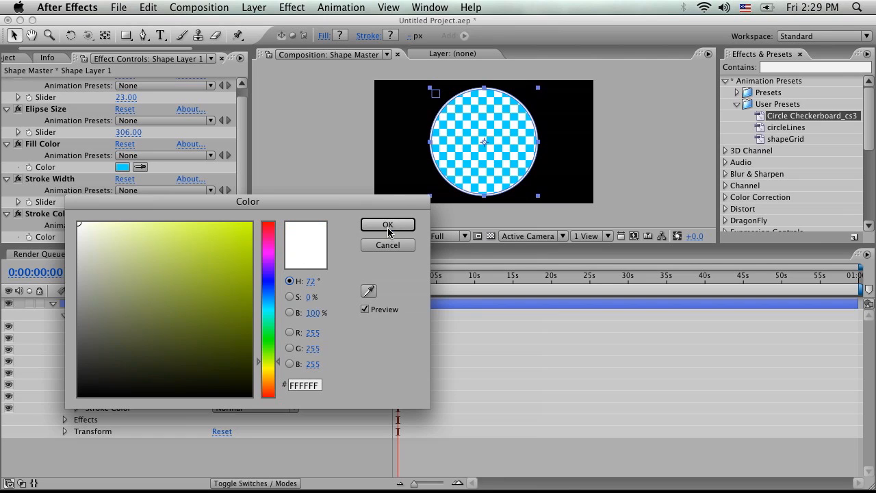
{"action": "left_click", "coordinate": [387, 229]}
Set the Stroke Width slider to 23.
{"action": "mouse_move", "coordinate": [127, 202]}
{"action": "left_mouse_down"}
{"action": "mouse_move", "coordinate": [214, 202]}
{"action": "mouse_move", "coordinate": [168, 203]}
{"action": "left_mouse_up"}
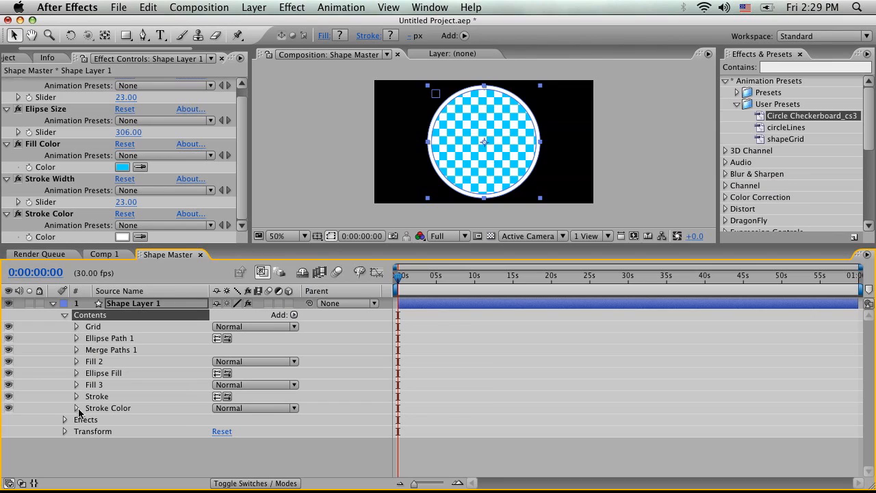
Save the layer's Contents and Effects as an animation preset named demoCircle.ffx in User Presets.
{"action": "left_click", "coordinate": [82, 421], "text": "shift"}
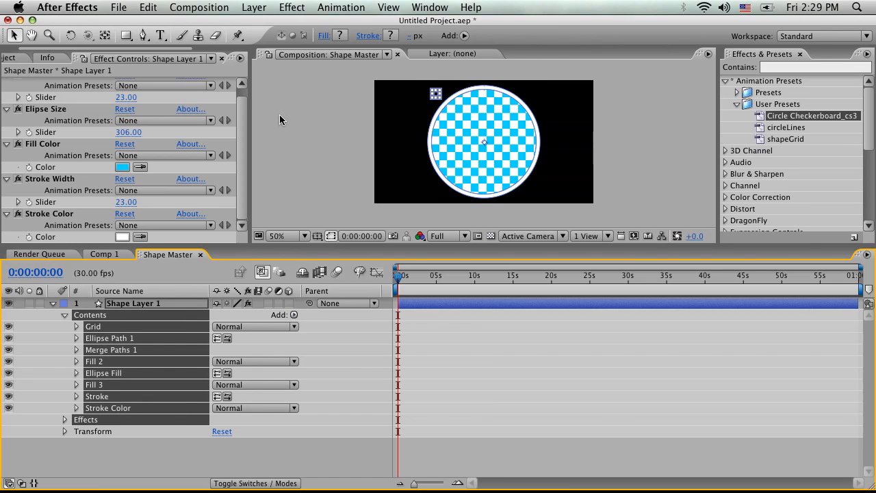
{"action": "left_click", "coordinate": [348, 8]}
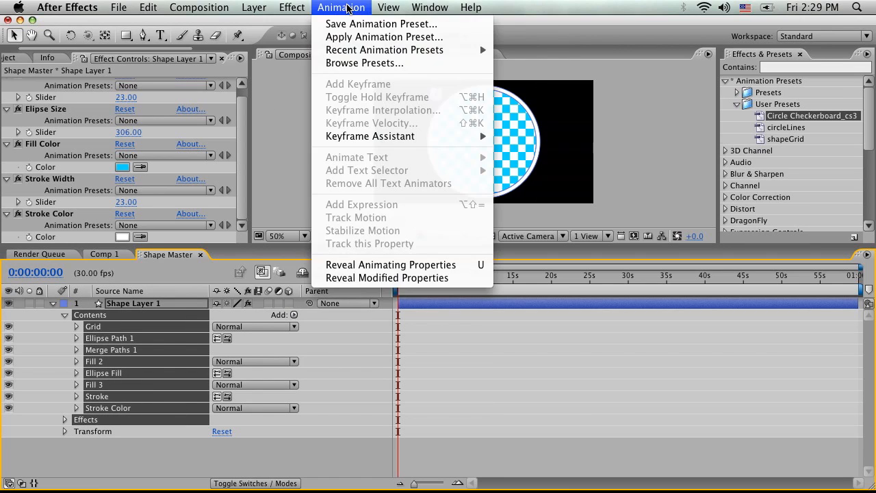
{"action": "left_click", "coordinate": [348, 22]}
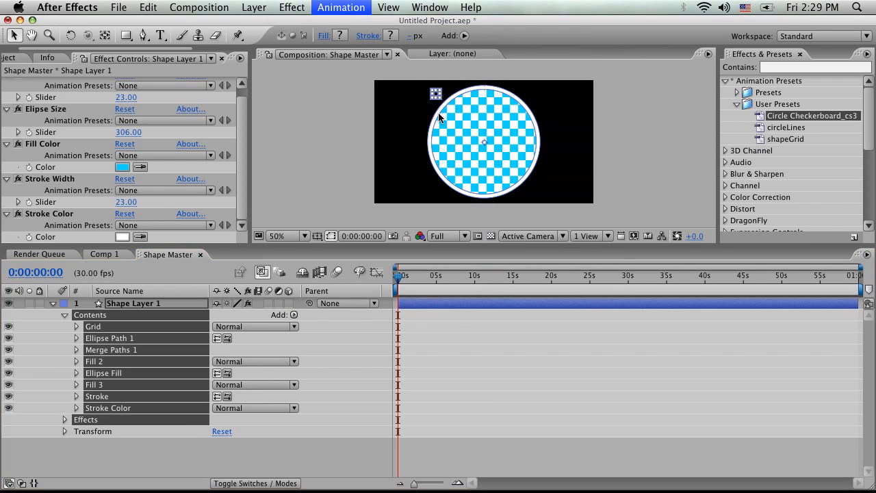
{"action": "type", "text": "demoCircle.ffx"}
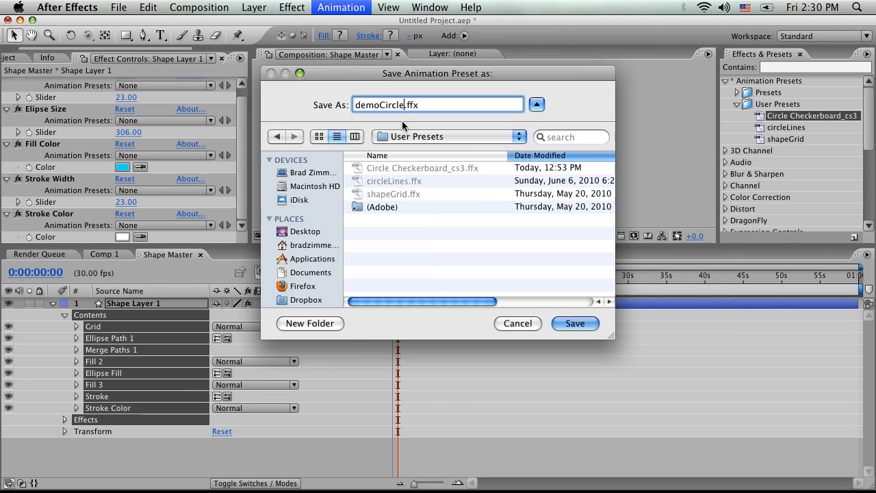
{"action": "left_click", "coordinate": [575, 323]}
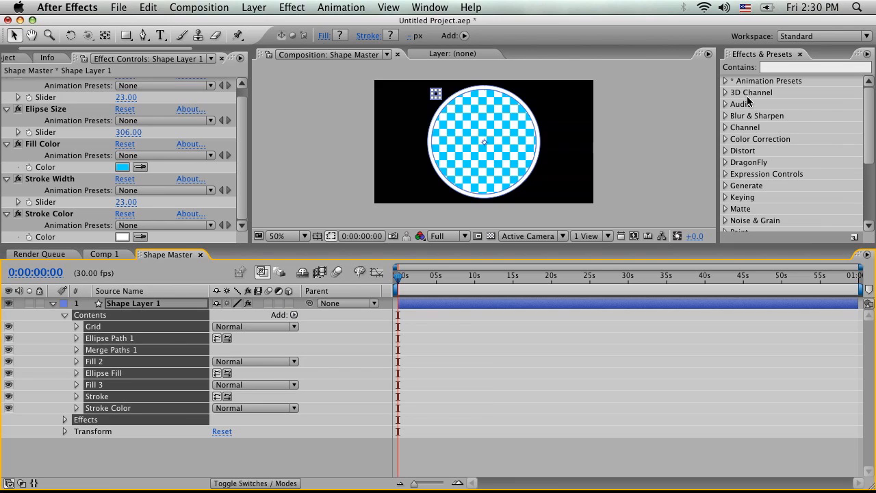
Apply the demoCircle user preset with no layer selected to create a second circle layer.
{"action": "left_click", "coordinate": [726, 82]}
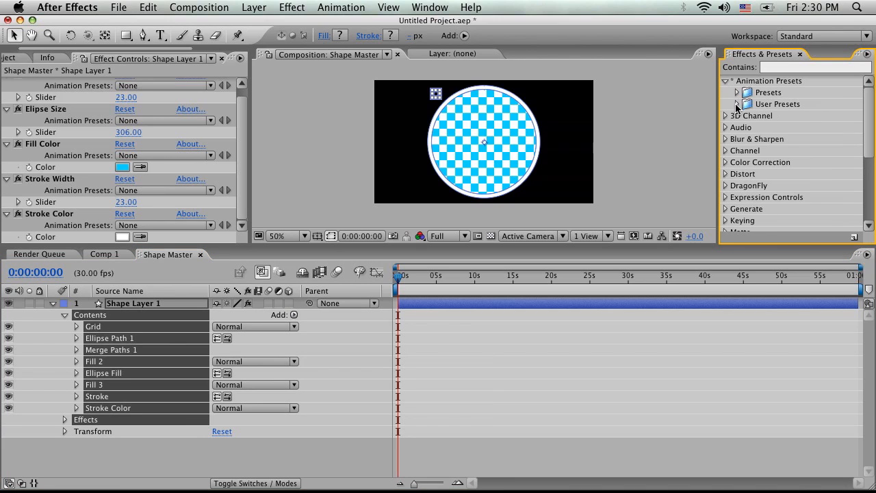
{"action": "left_click", "coordinate": [737, 105]}
{"action": "left_click", "coordinate": [789, 140]}
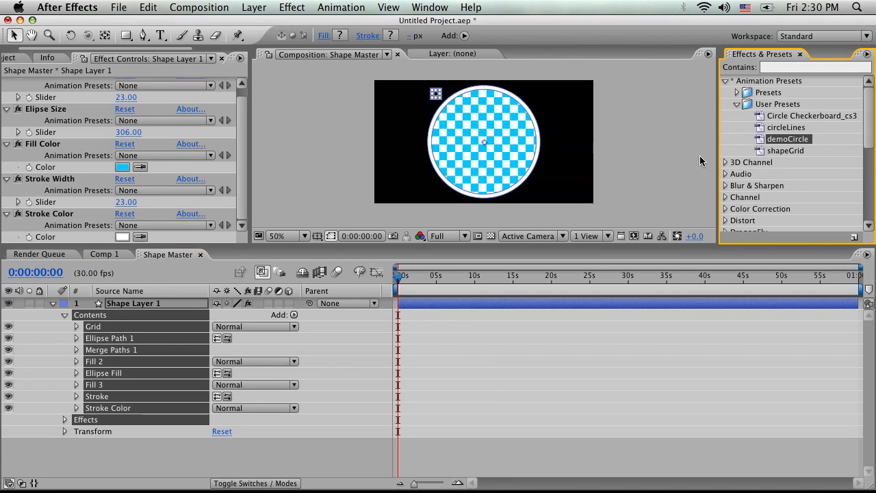
{"action": "left_click", "coordinate": [52, 303]}
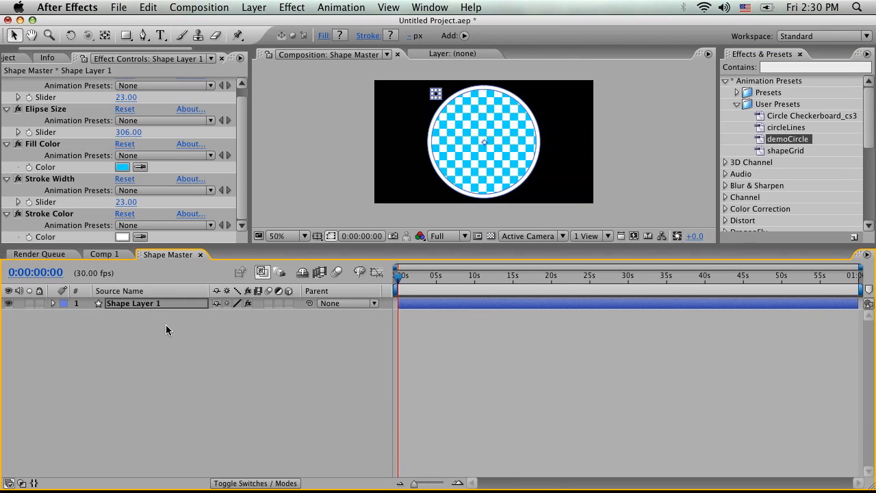
{"action": "left_click", "coordinate": [206, 326]}
{"action": "double_click", "coordinate": [765, 141]}
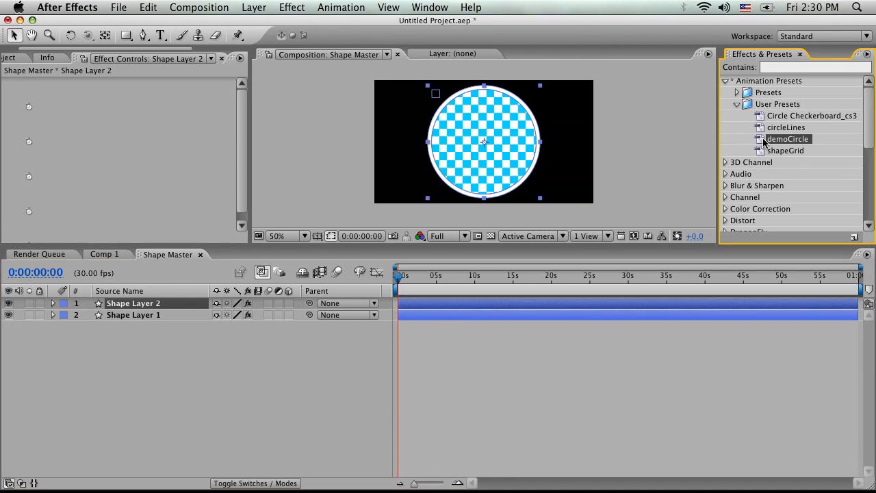
Hide Shape Layer 1 and move the new circle to the composition's upper-right corner.
{"action": "left_click", "coordinate": [9, 315]}
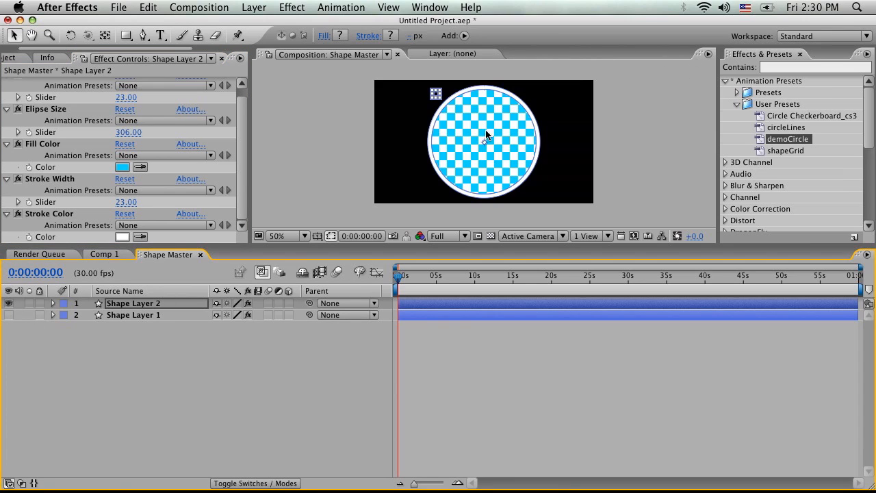
{"action": "left_click_drag", "start_coordinate": [486, 135], "coordinate": [566, 96]}
Create another circle layer from the demoCircle preset and move it to the composition's upper-left corner.
{"action": "double_click", "coordinate": [765, 141]}
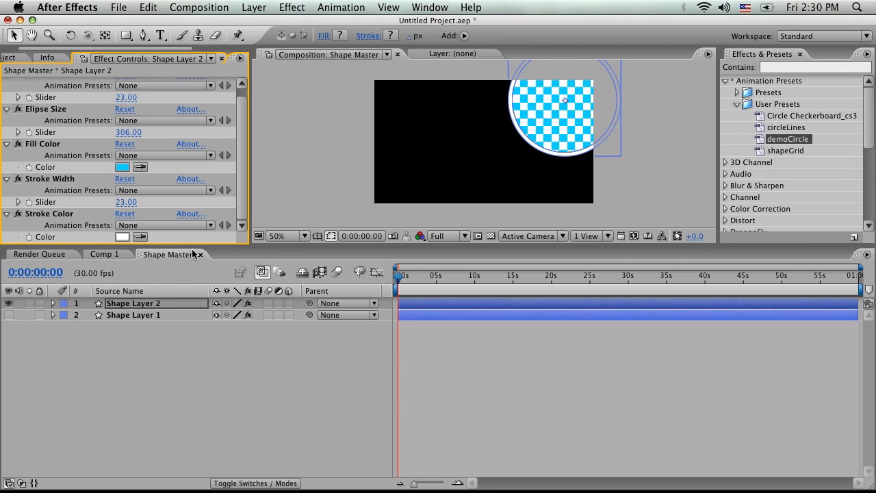
{"action": "left_click", "coordinate": [671, 210]}
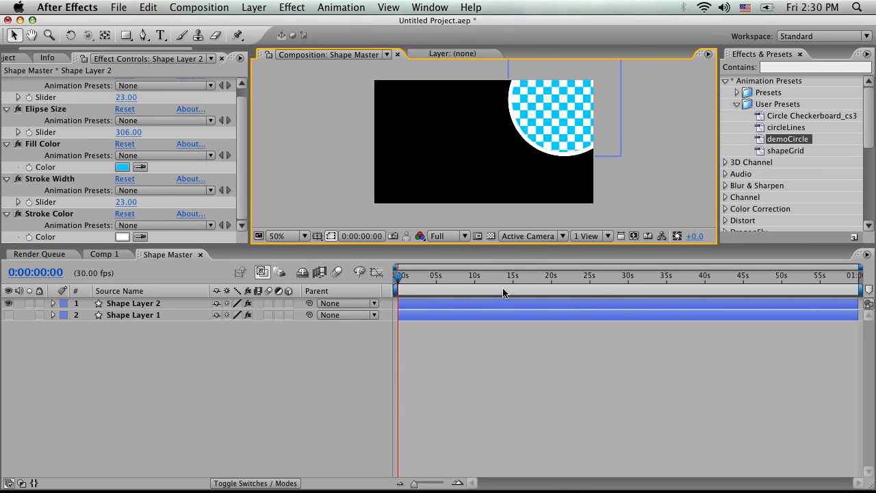
{"action": "double_click", "coordinate": [760, 142]}
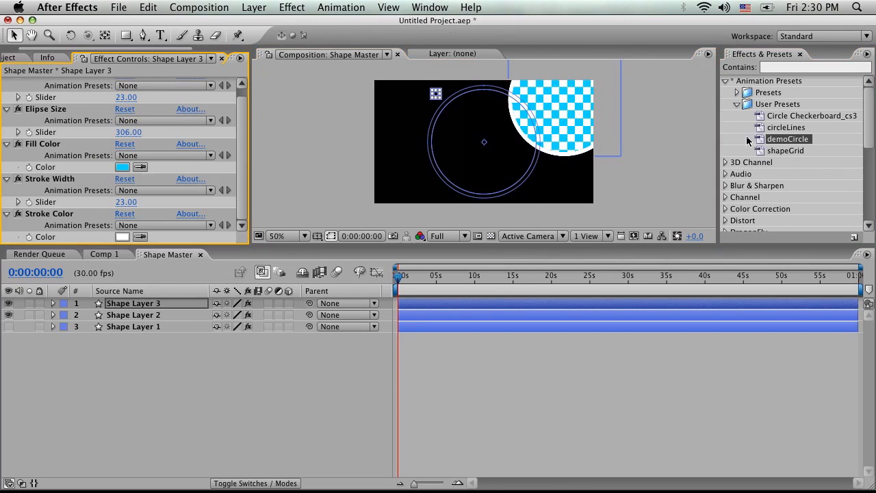
{"action": "left_click_drag", "start_coordinate": [509, 138], "coordinate": [439, 109]}
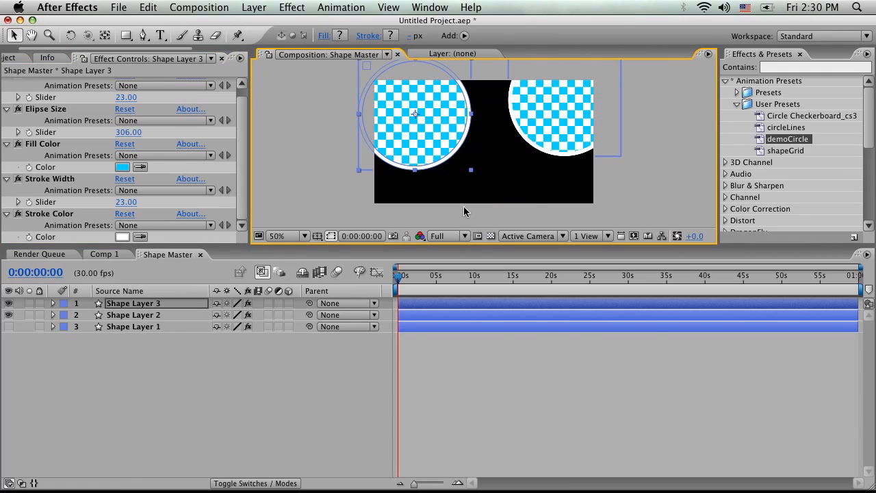